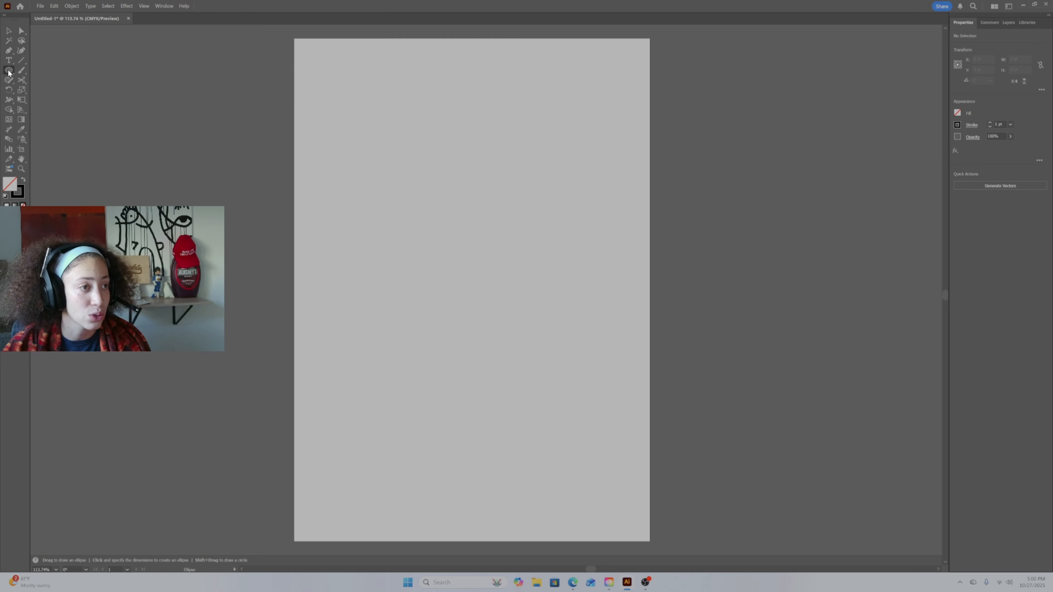
Step: Draw an upright ellipse about 79 by 99 pt in the upper middle of the artboard as the head
{"action": "left_click", "coordinate": [9, 72]}
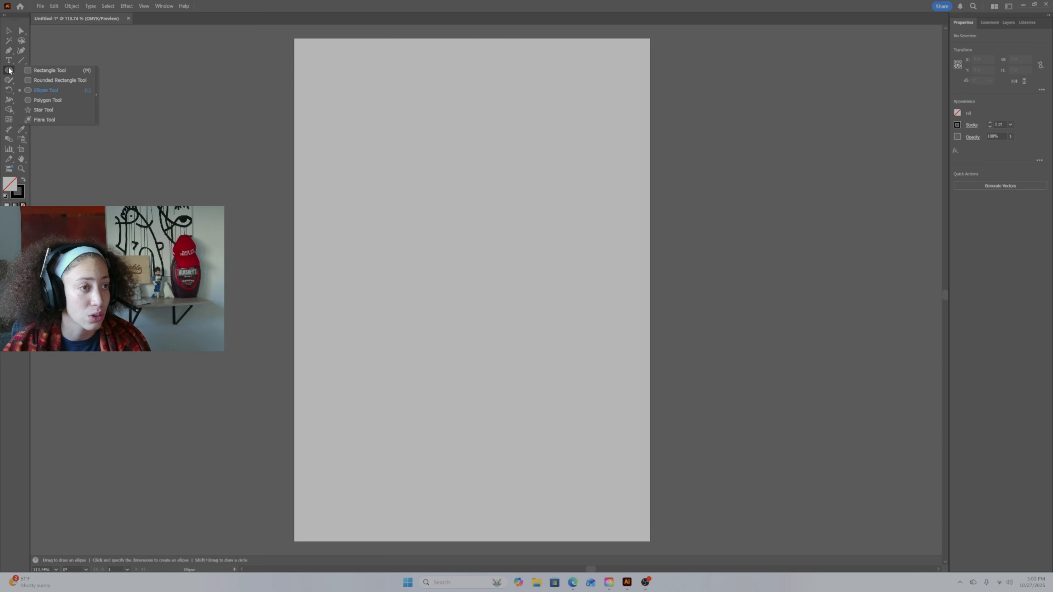
{"action": "left_click", "coordinate": [56, 92]}
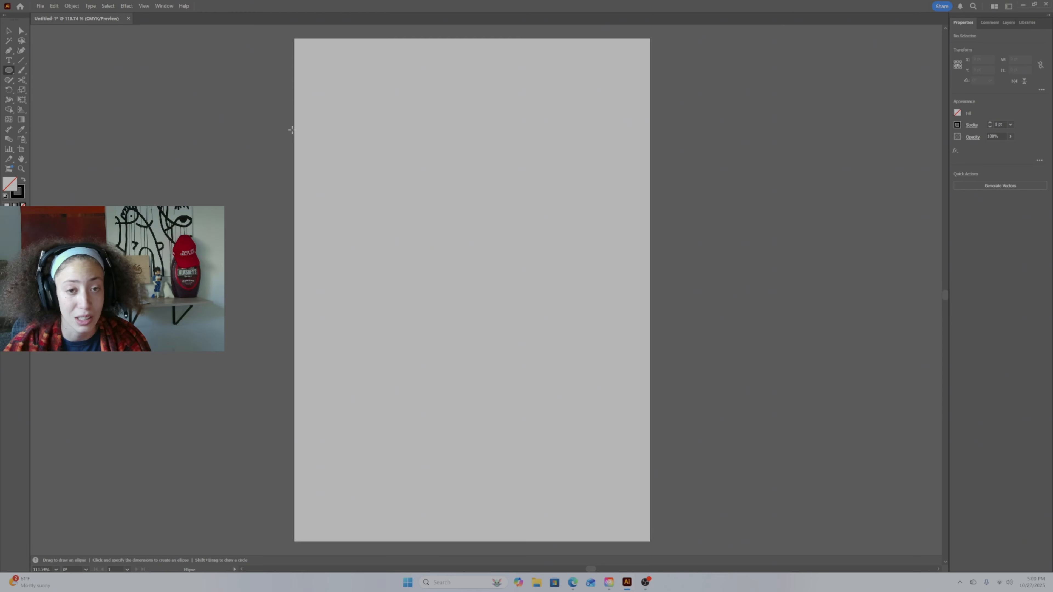
{"action": "left_click_drag", "start_coordinate": [462, 172], "coordinate": [494, 206]}
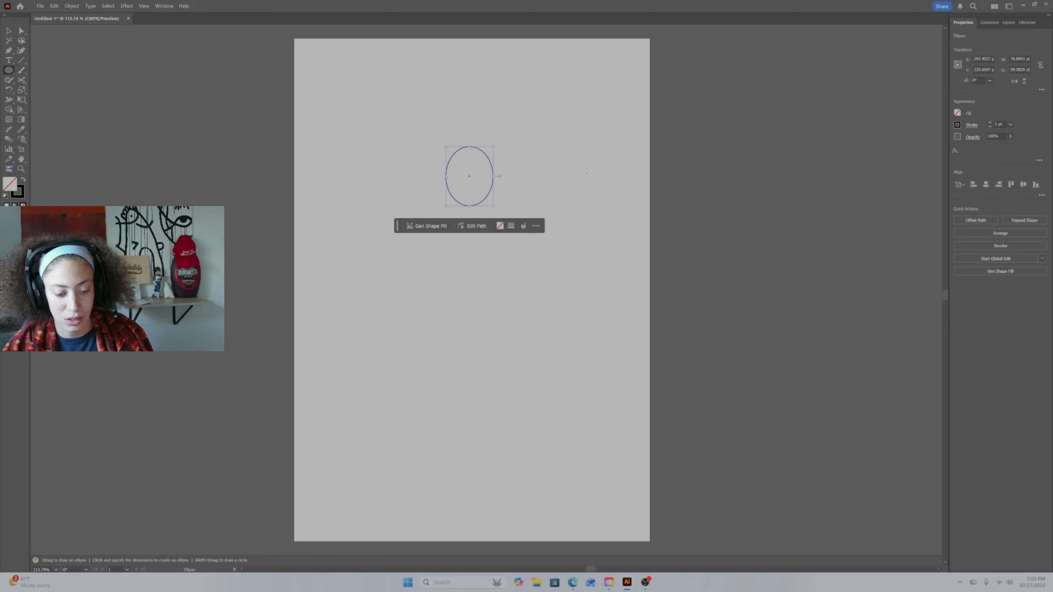
{"action": "key", "text": "v"}
{"action": "left_click", "coordinate": [557, 152]}
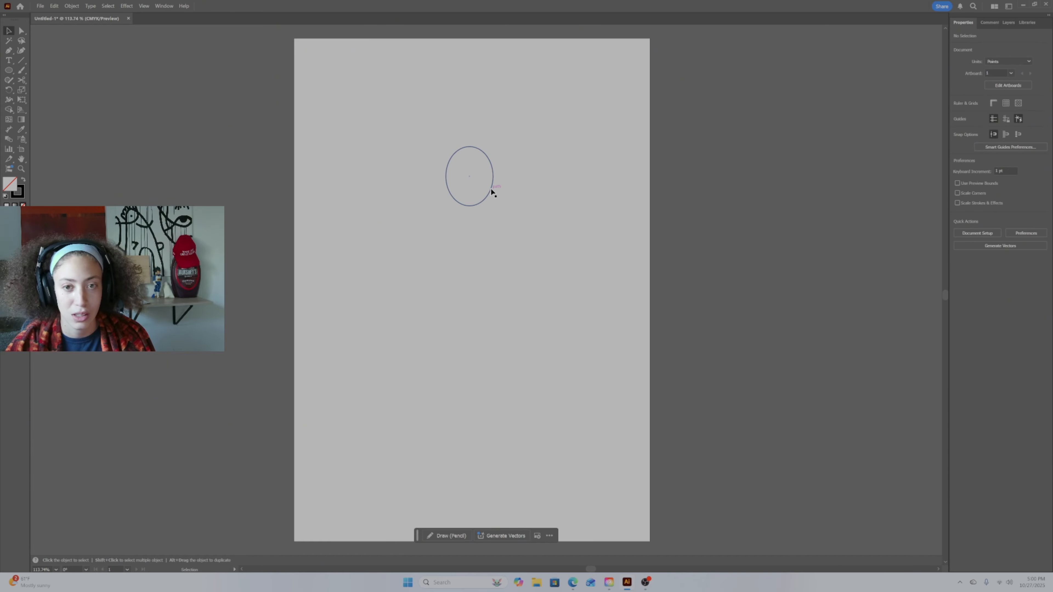
Step: Draw a narrow vertical rounded rectangle as the neck, overlapping the lower part of the head ellipse
{"action": "left_click_drag", "start_coordinate": [8, 70], "coordinate": [41, 72]}
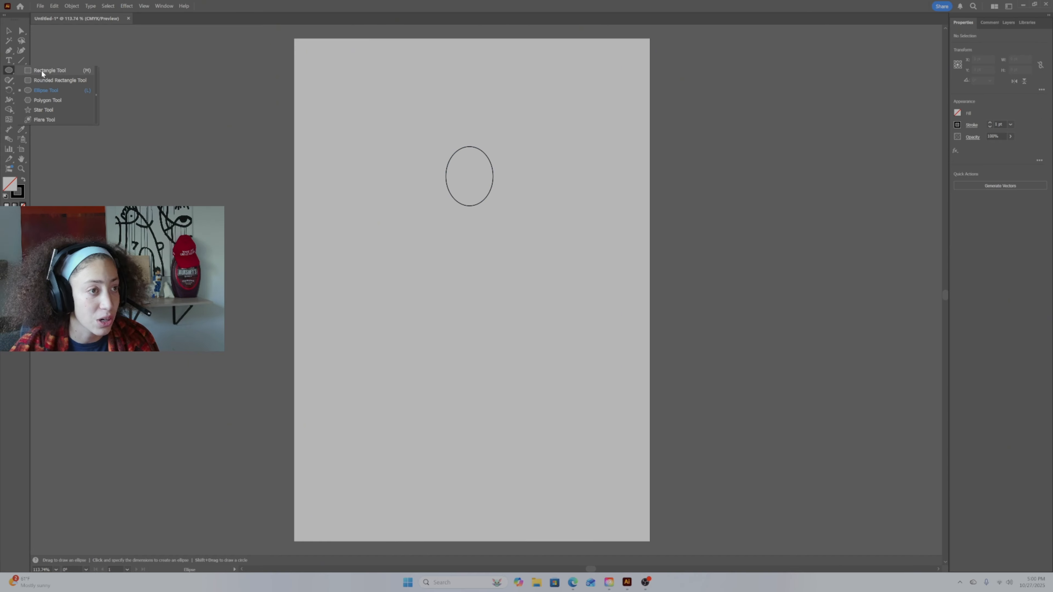
{"action": "left_click", "coordinate": [70, 82]}
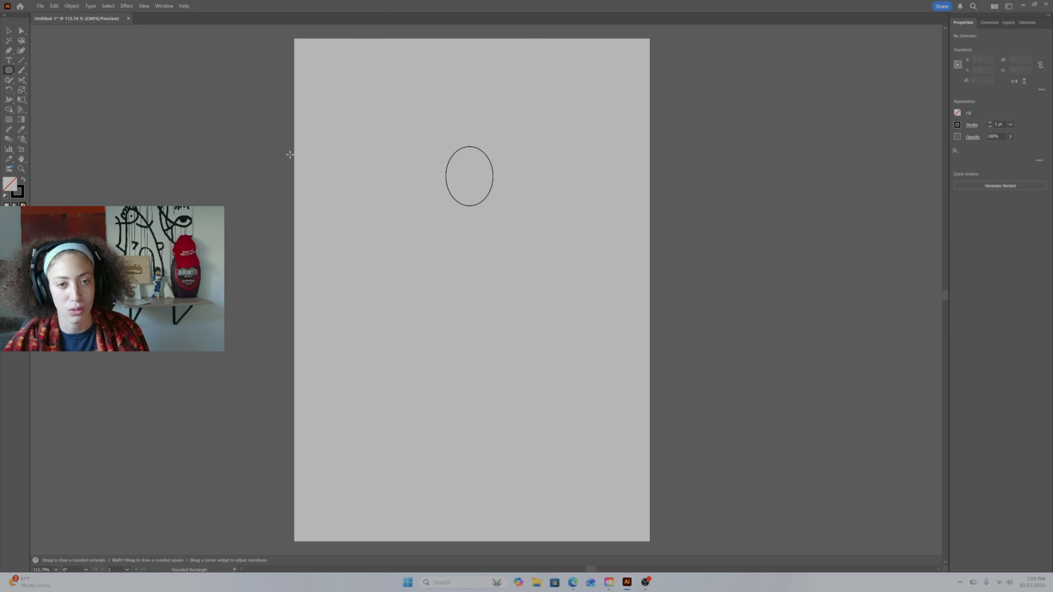
{"action": "left_click_drag", "start_coordinate": [462, 182], "coordinate": [479, 226]}
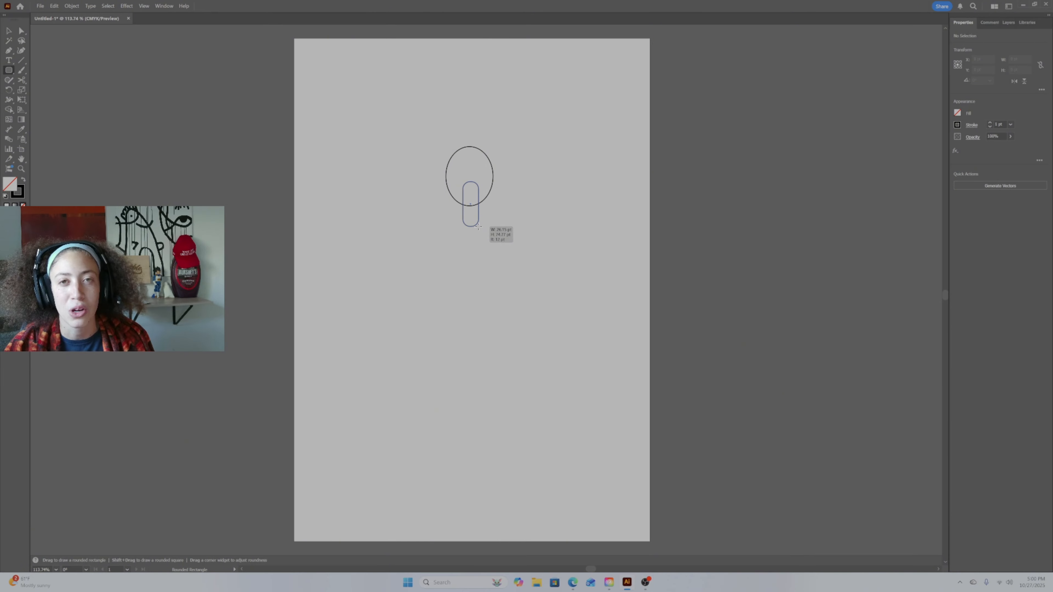
{"action": "left_click_drag", "start_coordinate": [478, 226], "coordinate": [478, 188]}
Step: Align the head ellipse and the neck rectangle on their horizontal centres
{"action": "key", "text": "v"}
{"action": "key", "text": "ctrl+a"}
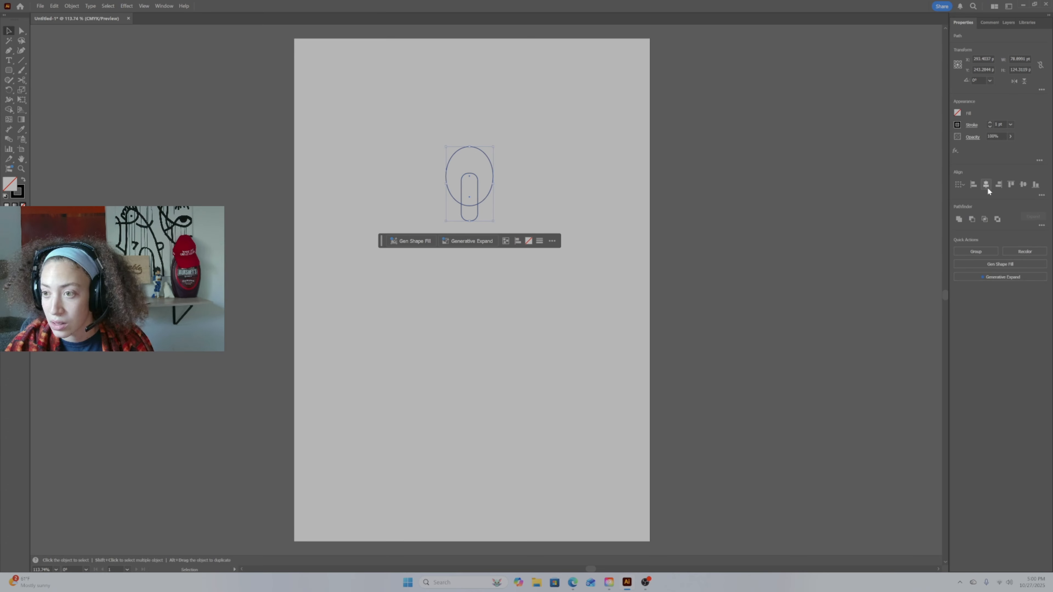
{"action": "left_click", "coordinate": [987, 186]}
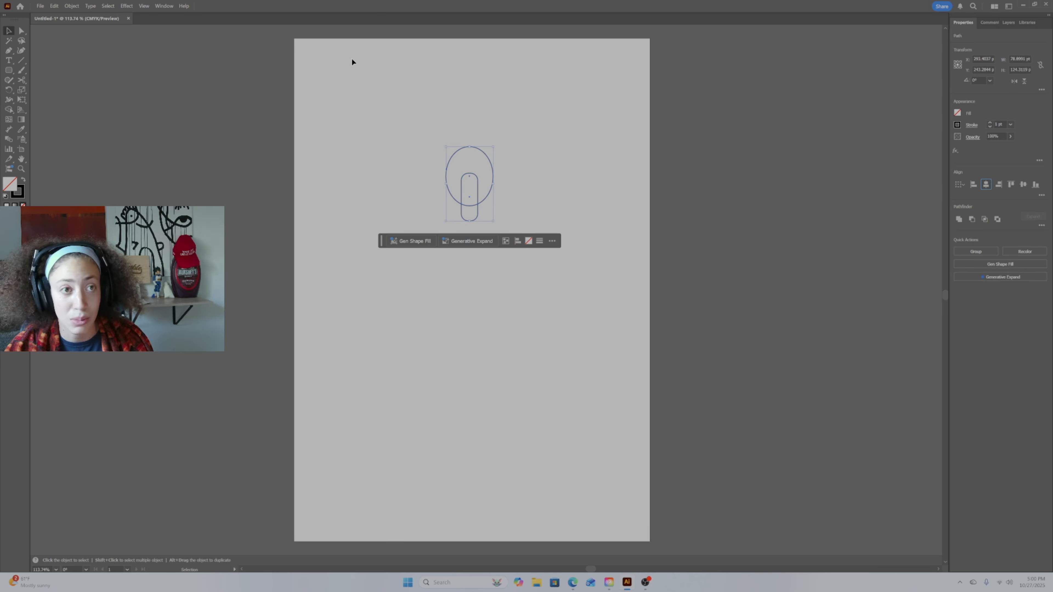
Step: Show the separate Align options and deselect the two shapes
{"action": "left_click", "coordinate": [164, 6]}
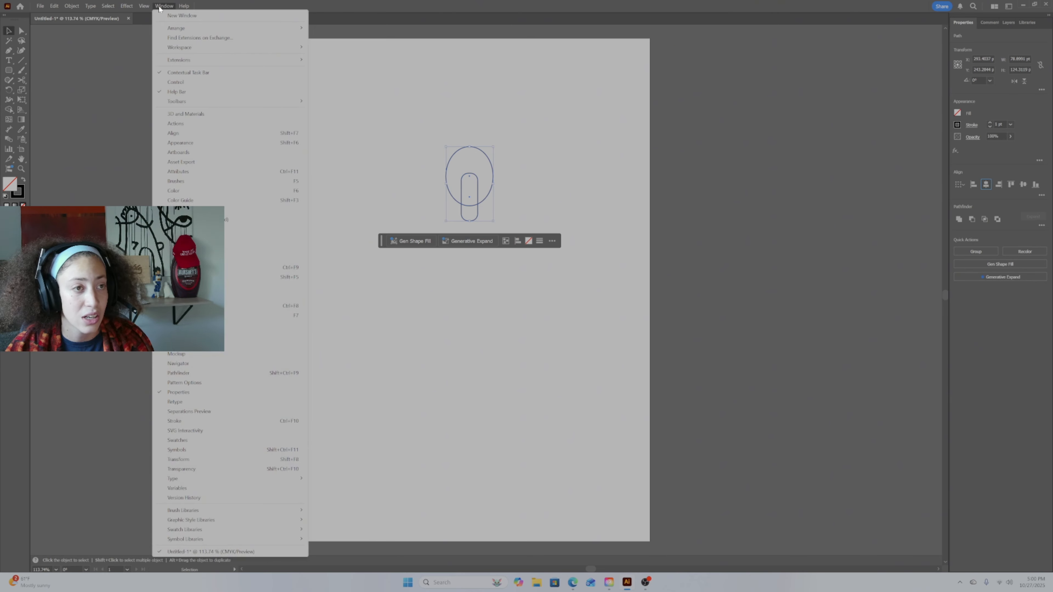
{"action": "left_click", "coordinate": [198, 134]}
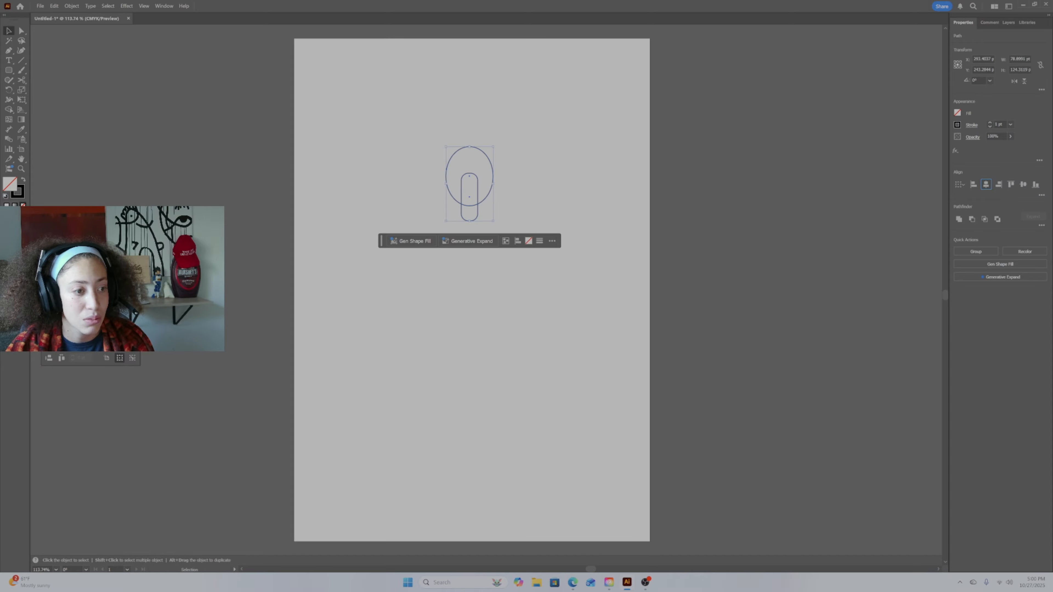
{"action": "left_click", "coordinate": [482, 219]}
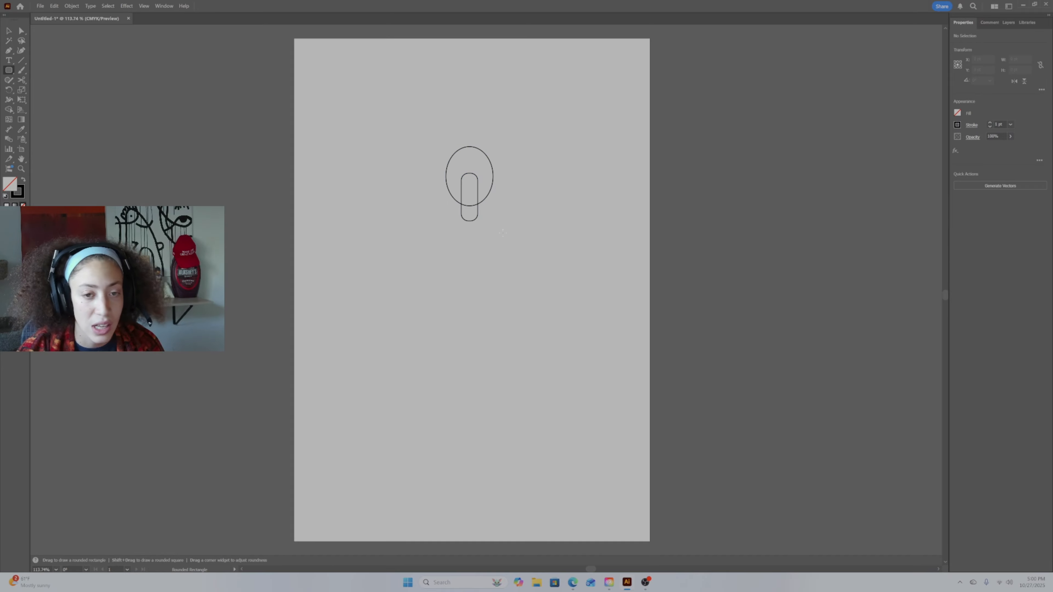
Step: Draw a circle about 39 pt across, centred on the neck at the bottom of the head
{"action": "left_click_drag", "start_coordinate": [8, 70], "coordinate": [59, 88]}
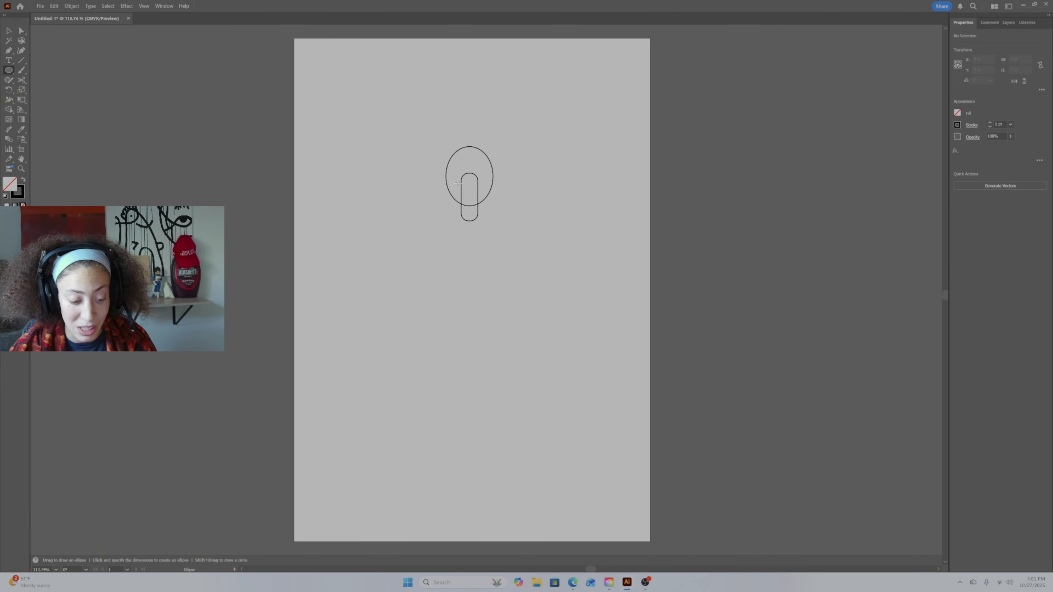
{"action": "mouse_move", "coordinate": [459, 184]}
{"action": "left_mouse_down"}
{"action": "mouse_move", "coordinate": [483, 206]}
{"action": "mouse_move", "coordinate": [471, 197]}
{"action": "left_mouse_up"}
Step: Cut the small circle at its two side anchor points and delete its lower half, leaving the upper arc
{"action": "key", "text": "v"}
{"action": "key", "text": "c"}
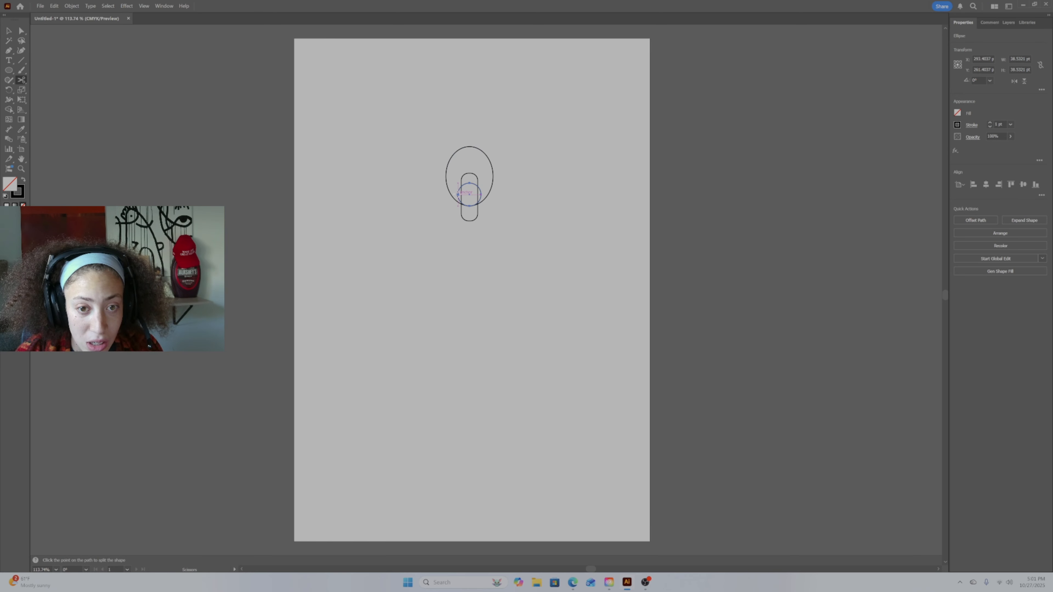
{"action": "left_click", "coordinate": [458, 195]}
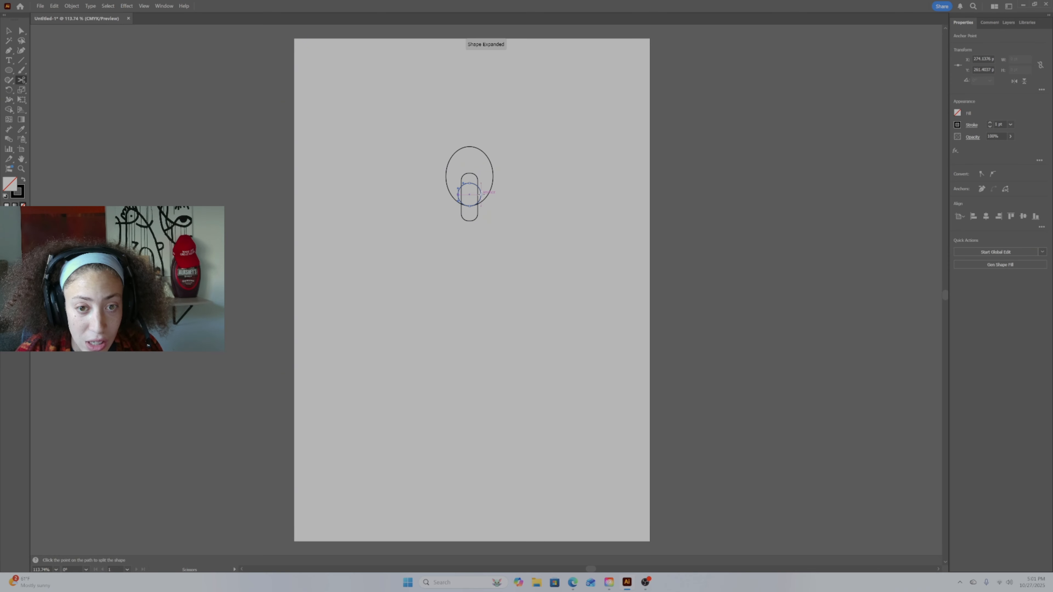
{"action": "key", "text": "v"}
{"action": "left_click", "coordinate": [473, 204]}
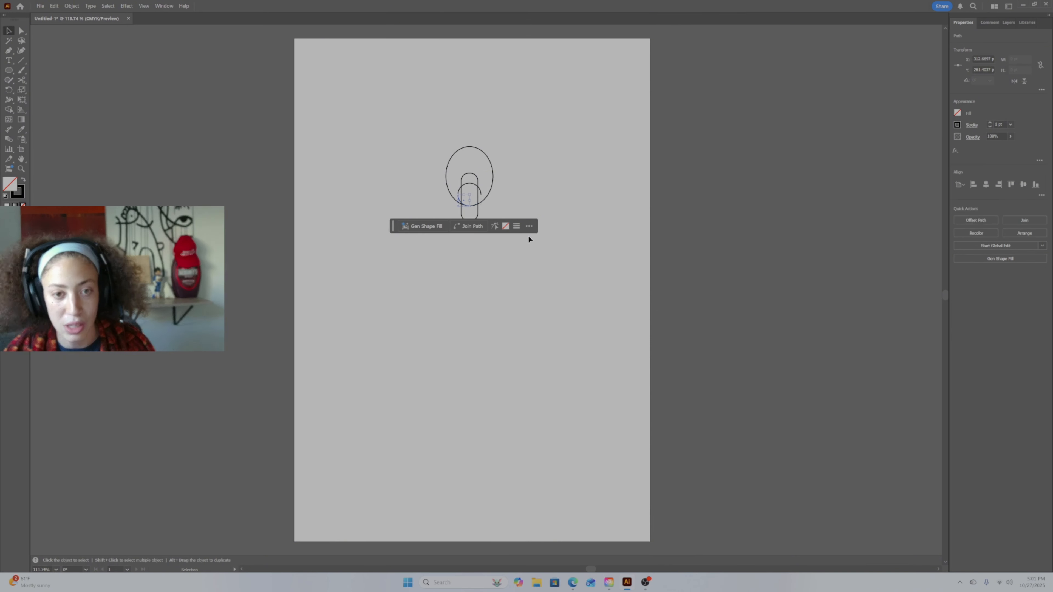
{"action": "left_click", "coordinate": [545, 218]}
Step: Draw a long vertical rounded rectangle about 55 pt wide as the body, starting at the ends of the small arc
{"action": "left_click", "coordinate": [9, 71]}
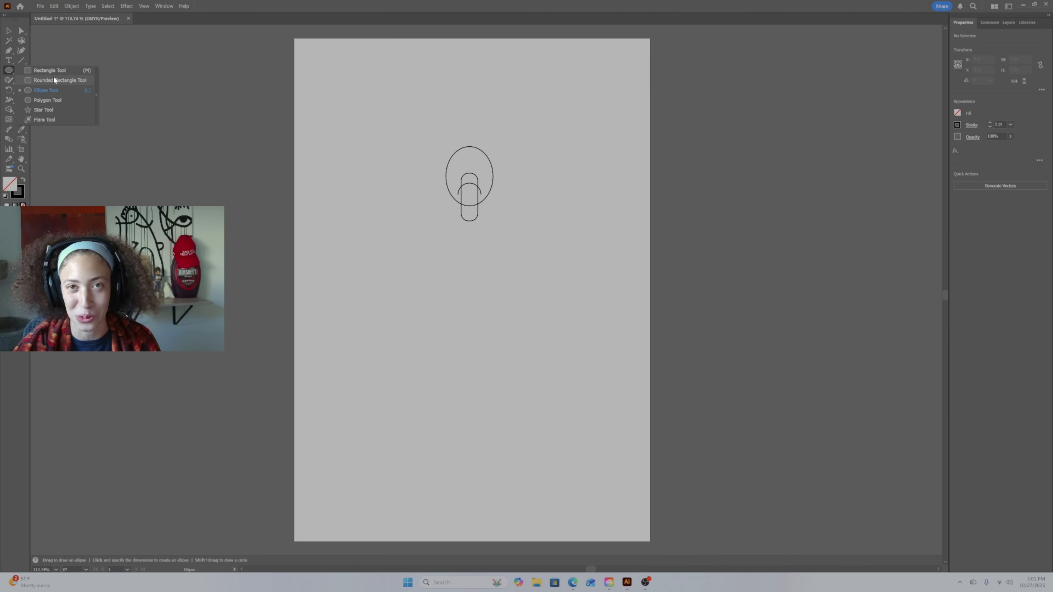
{"action": "left_click", "coordinate": [72, 82]}
{"action": "left_click_drag", "start_coordinate": [454, 192], "coordinate": [488, 333]}
Step: Move the body rectangle slightly so it is centred under the head and its upper edge meets the arc
{"action": "key", "text": "v"}
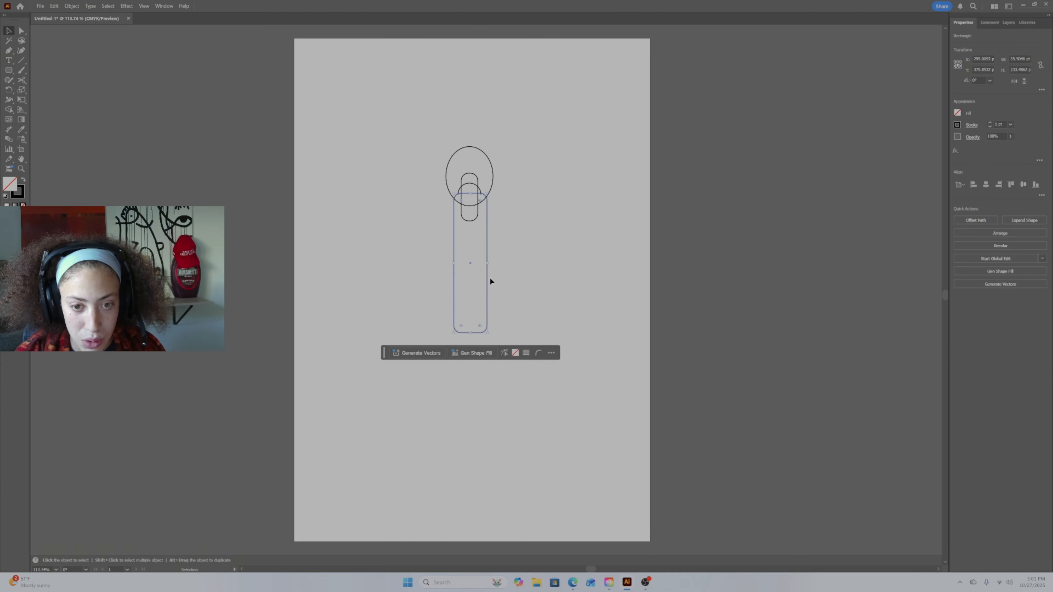
{"action": "left_click", "coordinate": [493, 279]}
{"action": "left_click_drag", "start_coordinate": [486, 278], "coordinate": [485, 277]}
{"action": "left_click", "coordinate": [524, 242]}
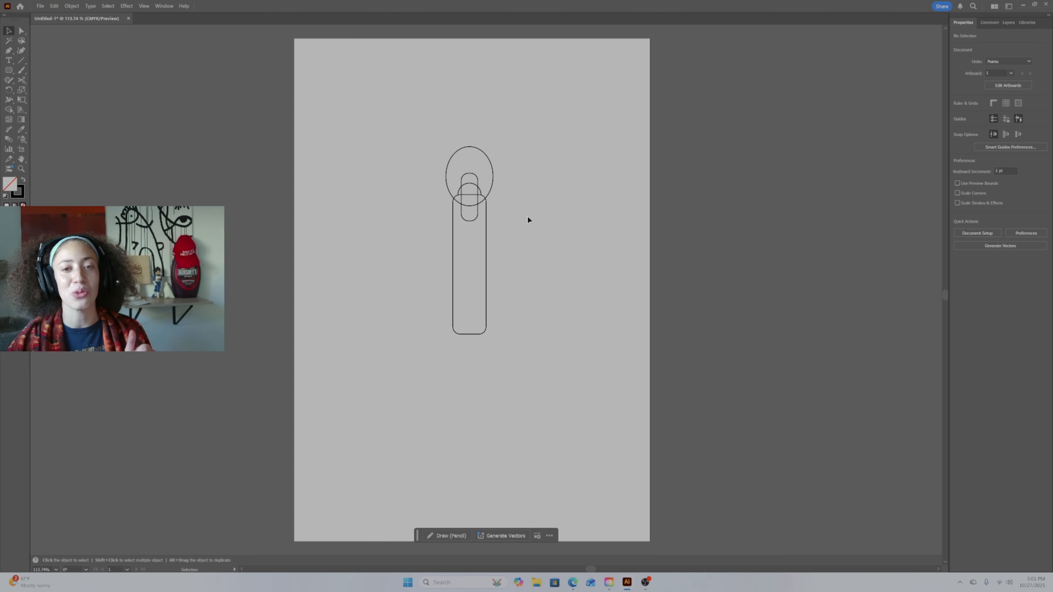
{"action": "key", "text": "ctrl+a"}
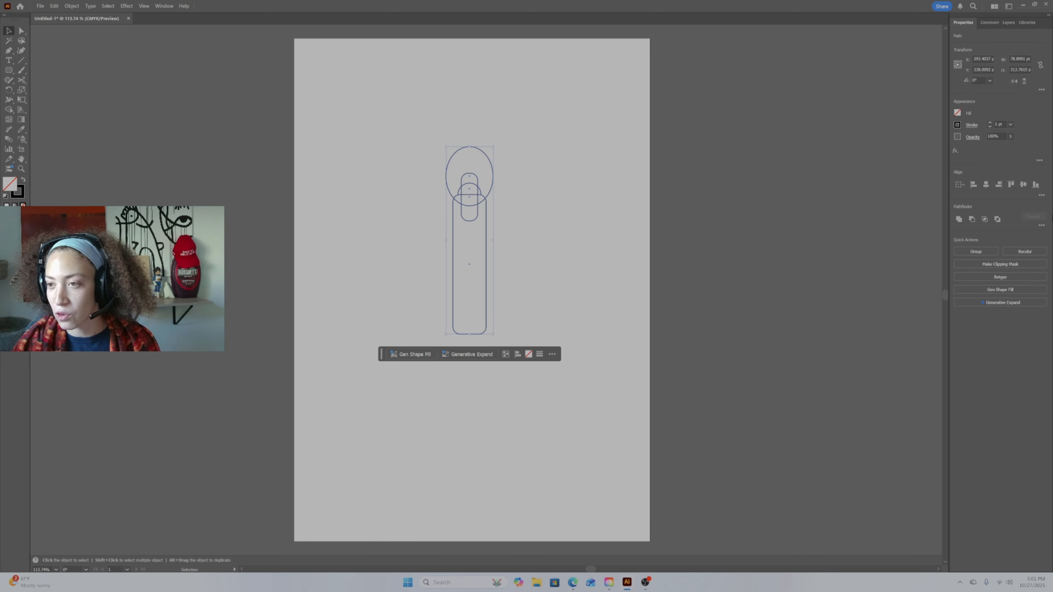
{"action": "left_click", "coordinate": [577, 169]}
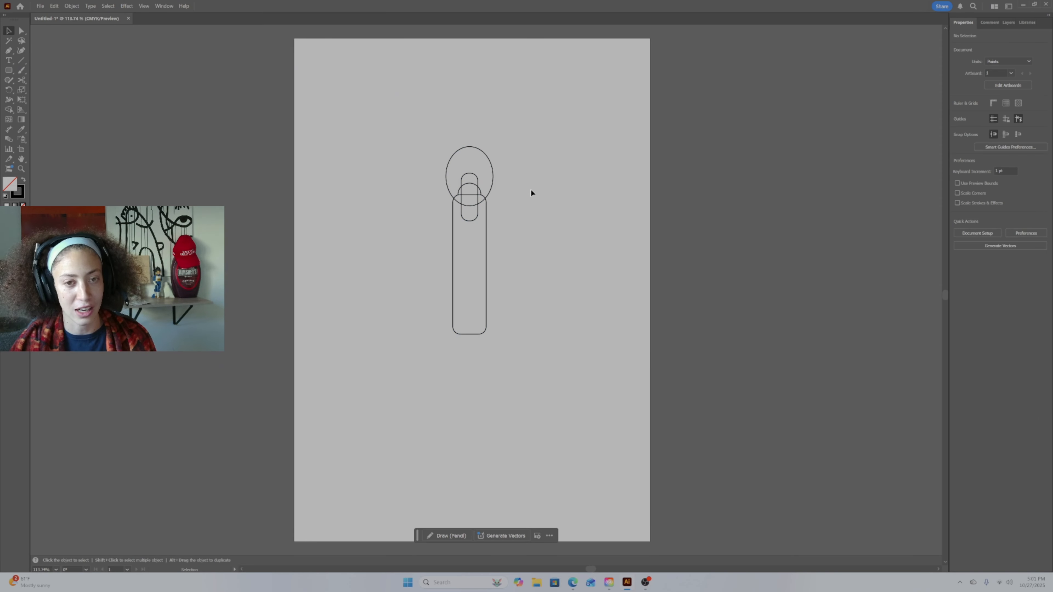
Step: Try to split the body rectangle with the Scissors tool where its upper edge meets both ends of the arc
{"action": "left_click", "coordinate": [485, 199]}
{"action": "left_click", "coordinate": [22, 80]}
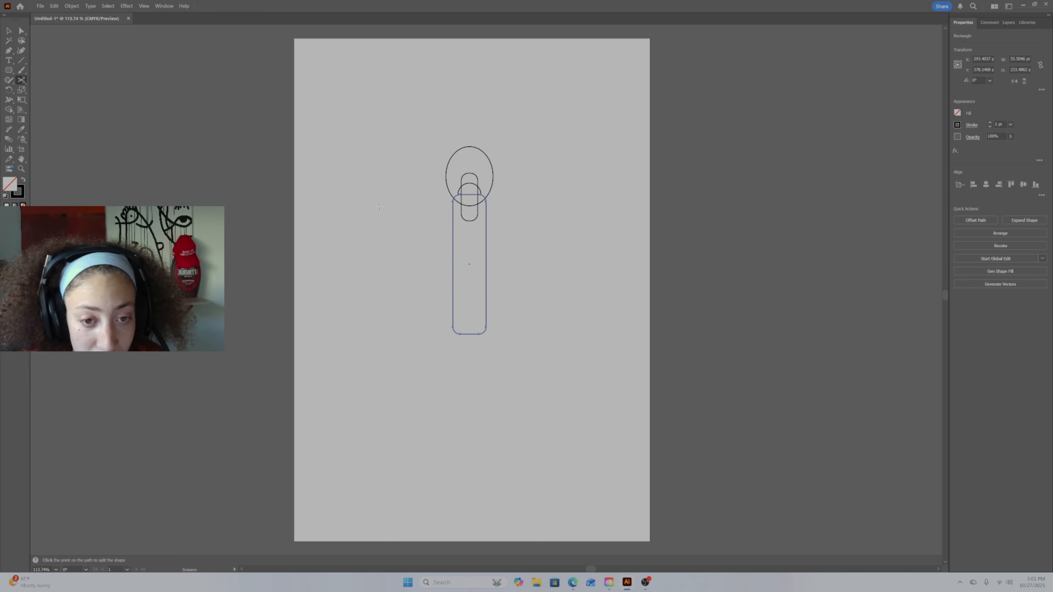
{"action": "left_click", "coordinate": [456, 195]}
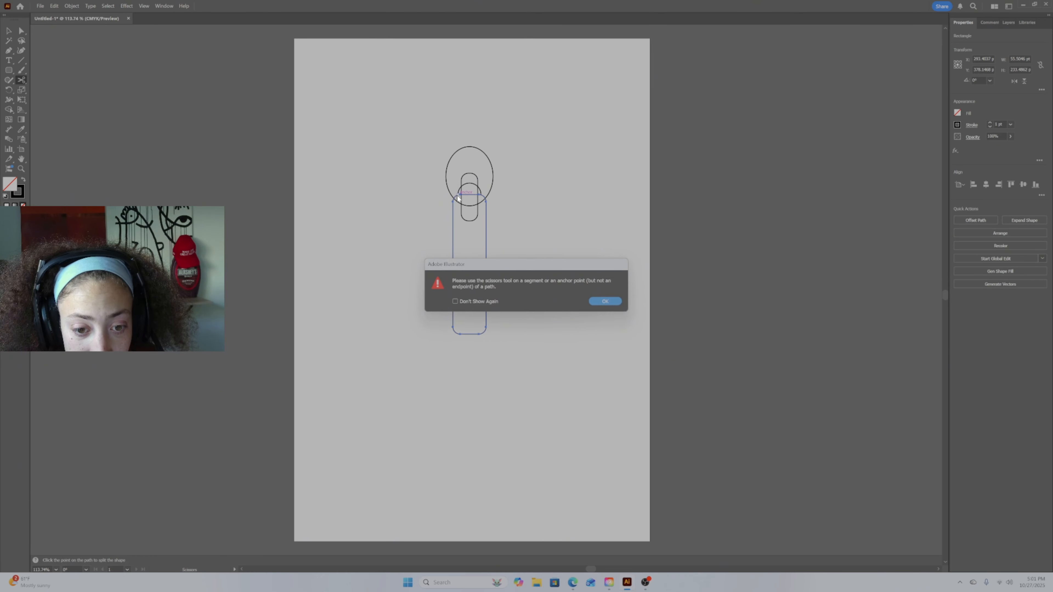
{"action": "left_click", "coordinate": [606, 301]}
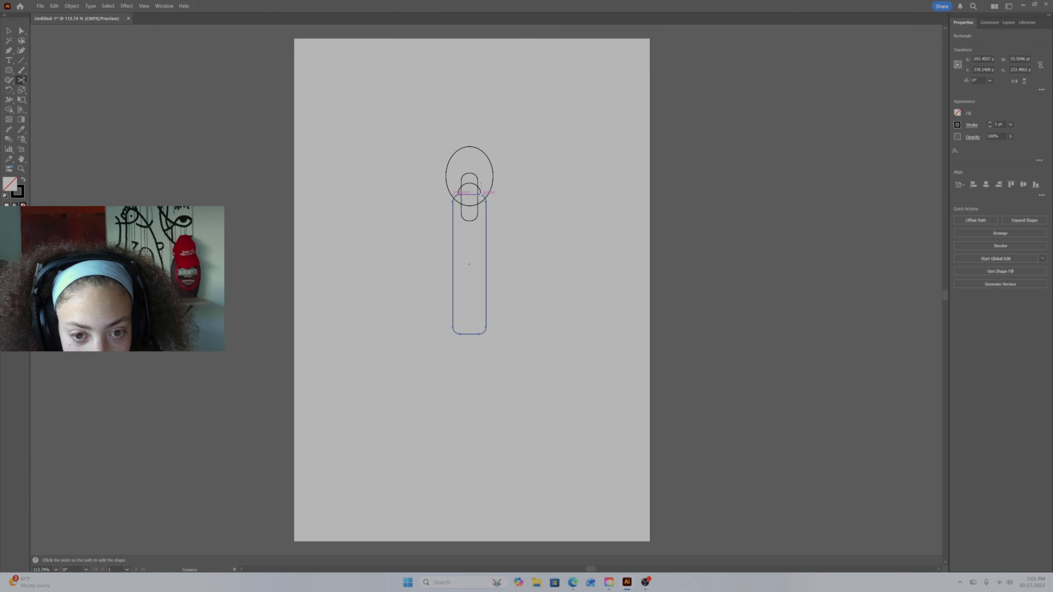
{"action": "left_click", "coordinate": [482, 194]}
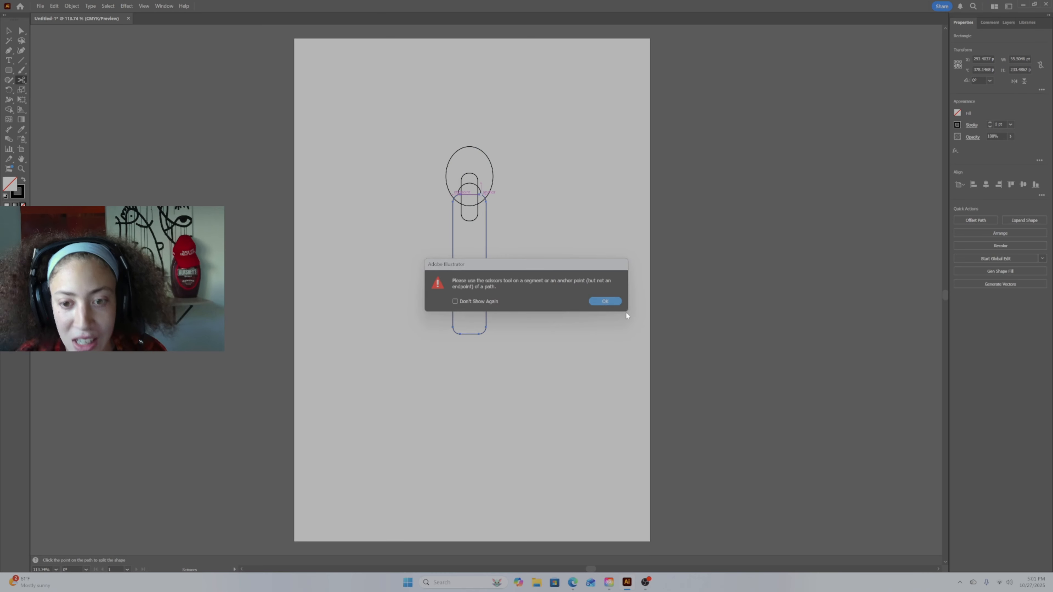
{"action": "left_click", "coordinate": [604, 301]}
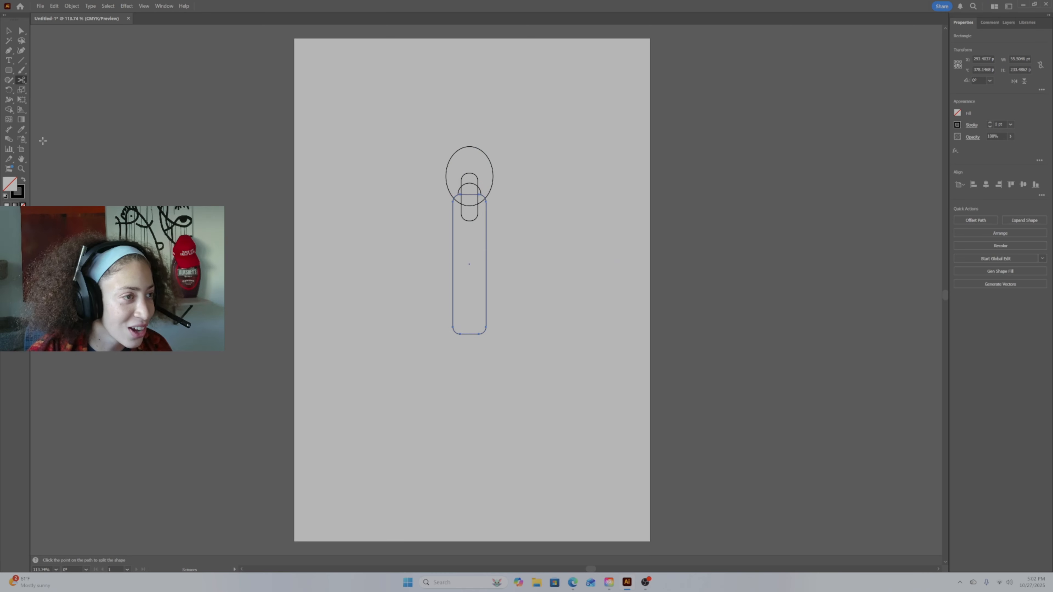
Step: Isolate the body rectangle and cut its upper edge at both ends of the small arc with the Scissors tool
{"action": "left_click", "coordinate": [21, 169]}
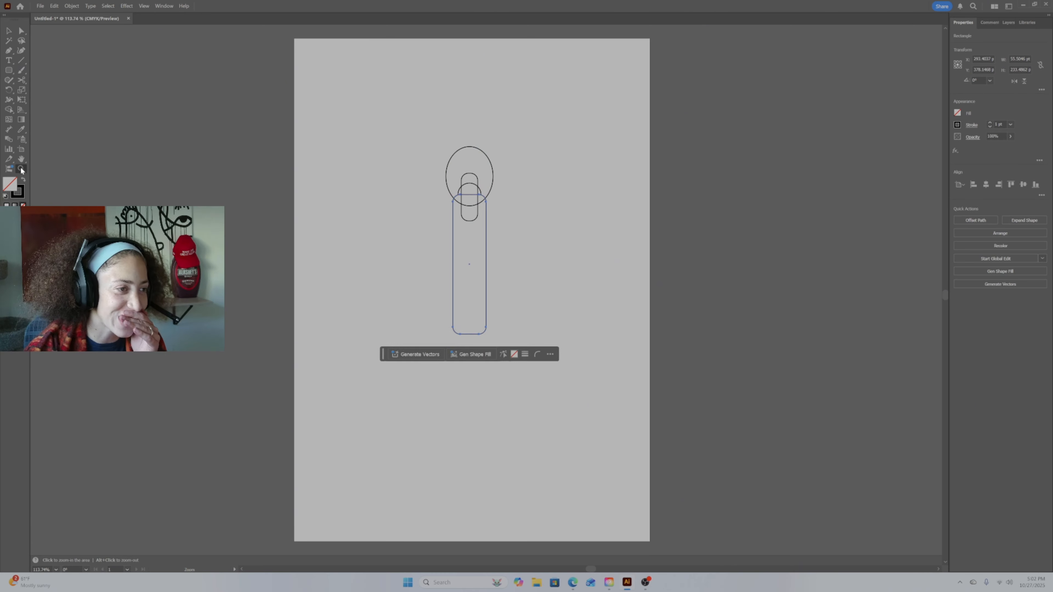
{"action": "left_click", "coordinate": [471, 199]}
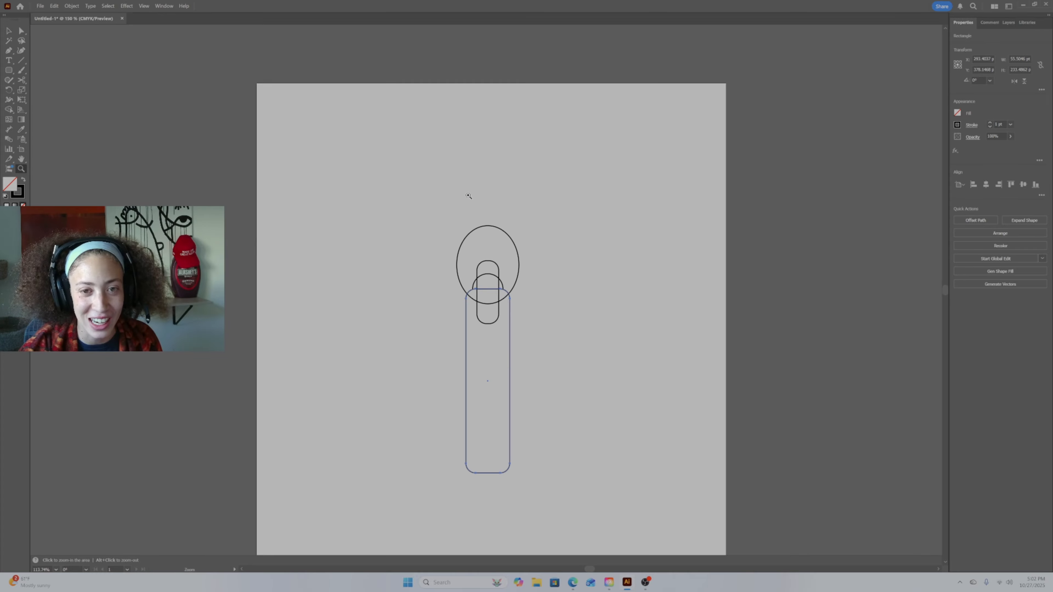
{"action": "scroll", "coordinate": [500, 291], "scroll_direction": "down", "scroll_amount": 3}
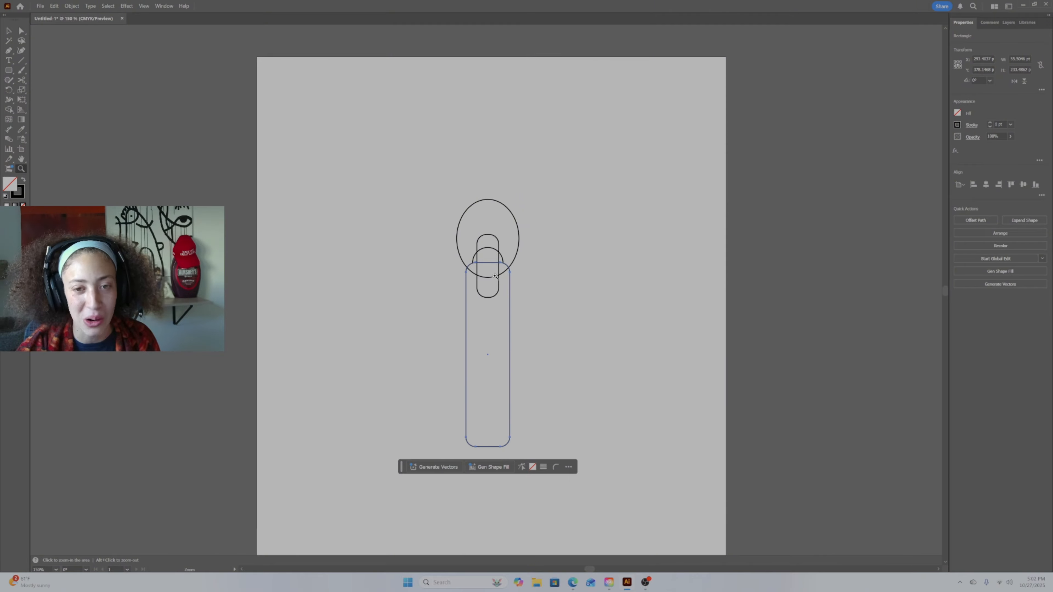
{"action": "left_click", "coordinate": [488, 255]}
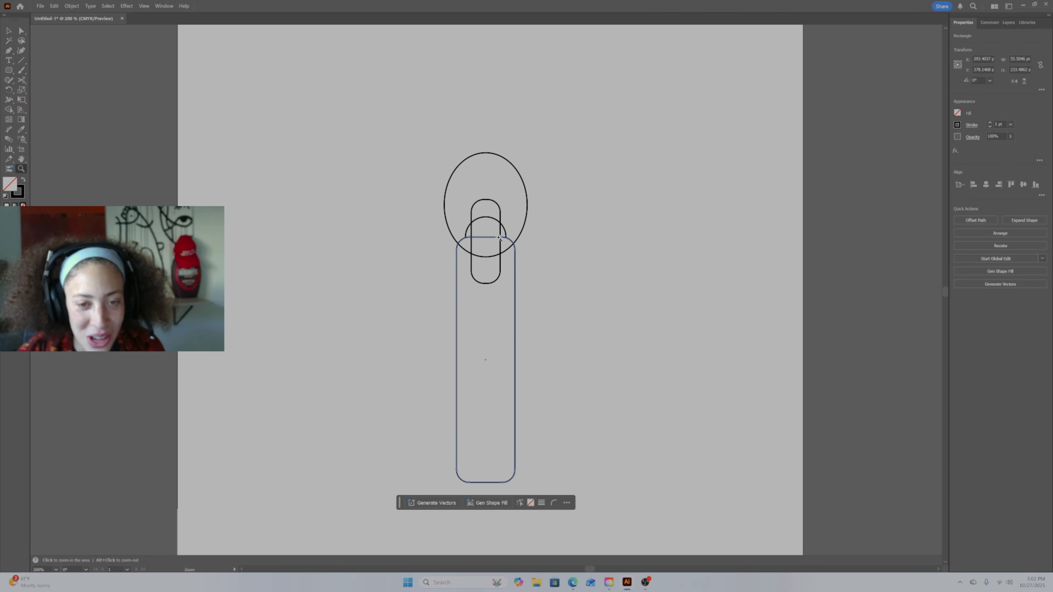
{"action": "left_click", "coordinate": [22, 79]}
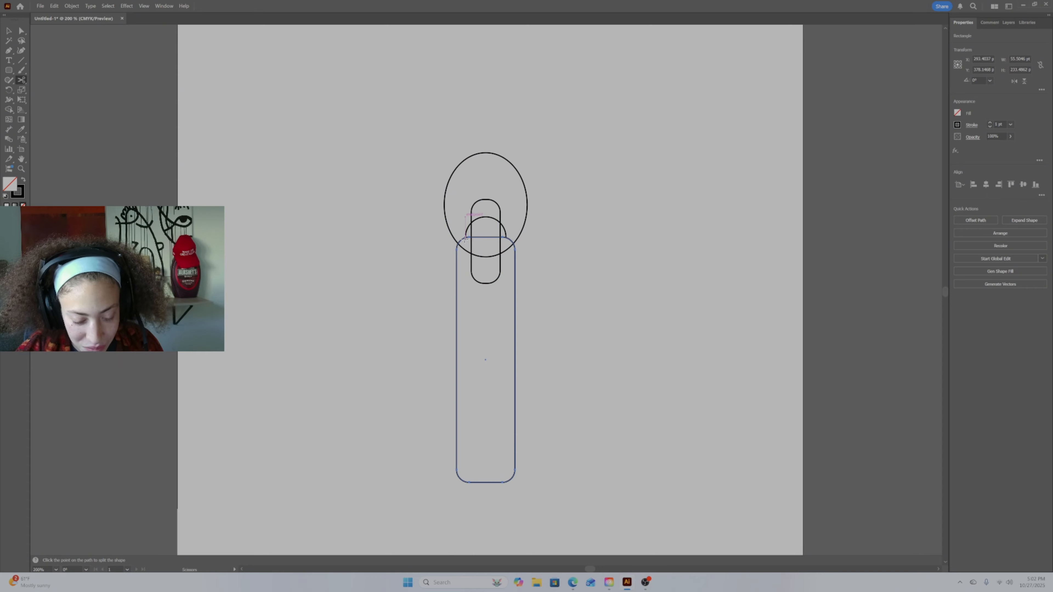
{"action": "key", "text": "v"}
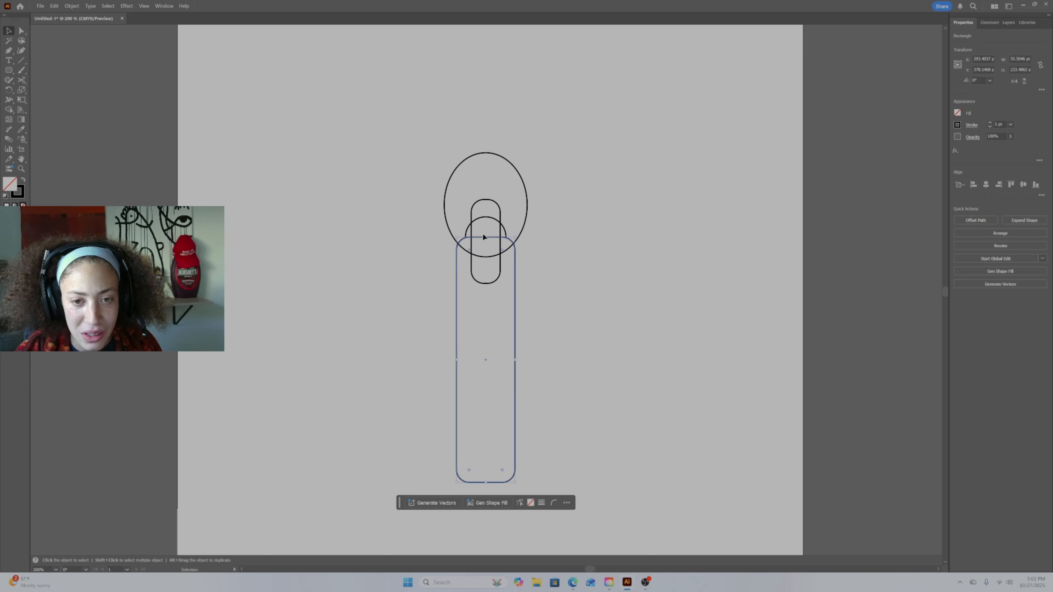
{"action": "double_click", "coordinate": [513, 260]}
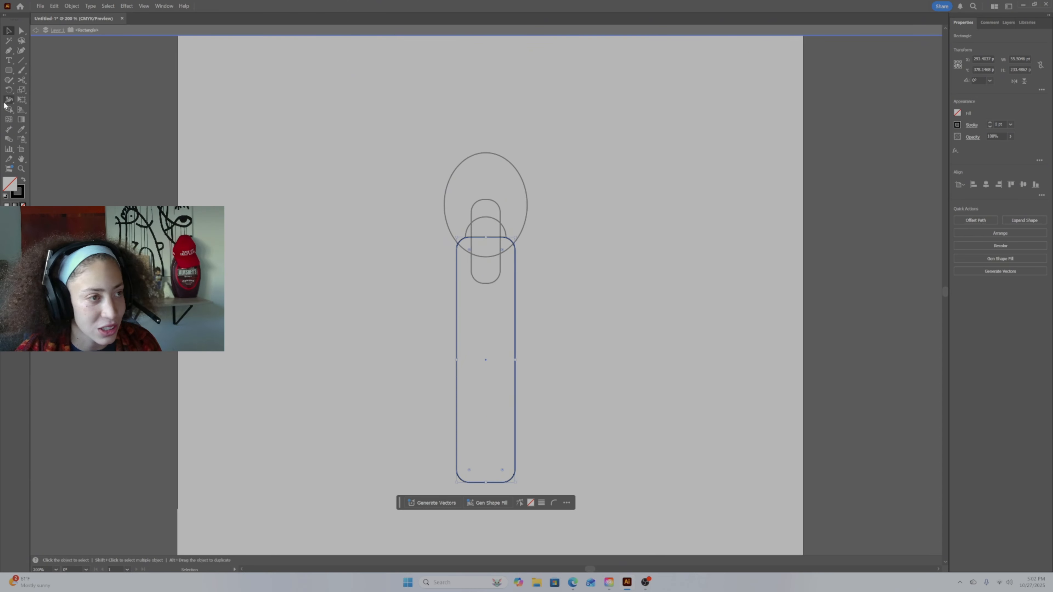
{"action": "key", "text": "c"}
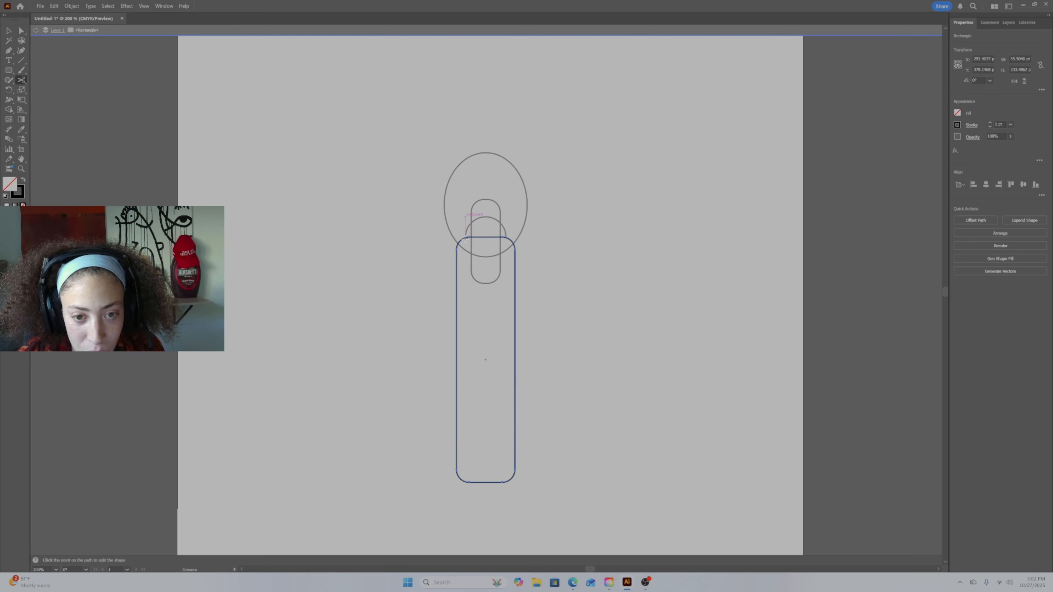
{"action": "left_click", "coordinate": [467, 238]}
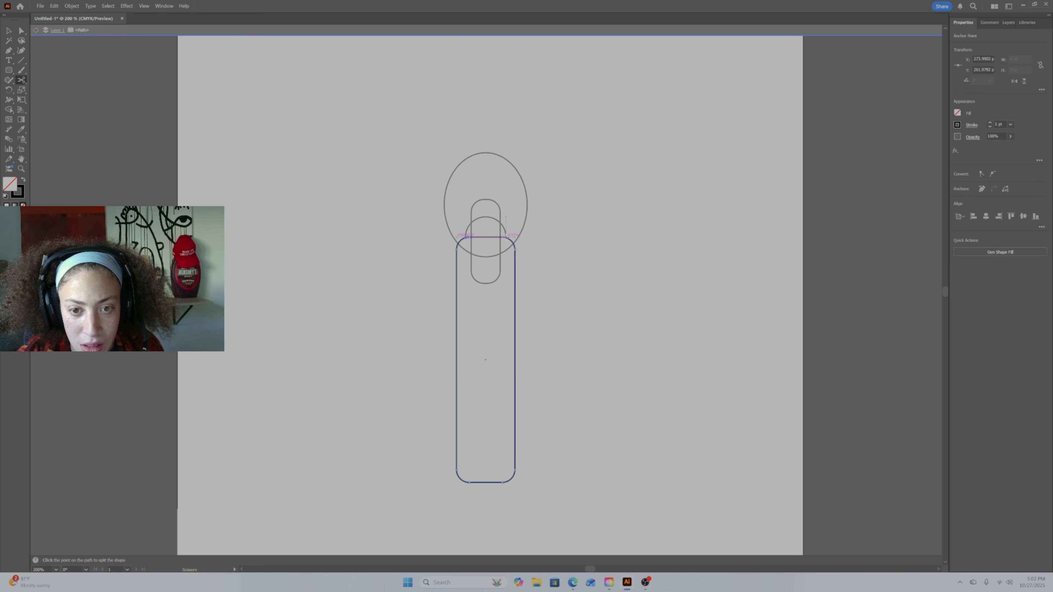
{"action": "left_click", "coordinate": [505, 237]}
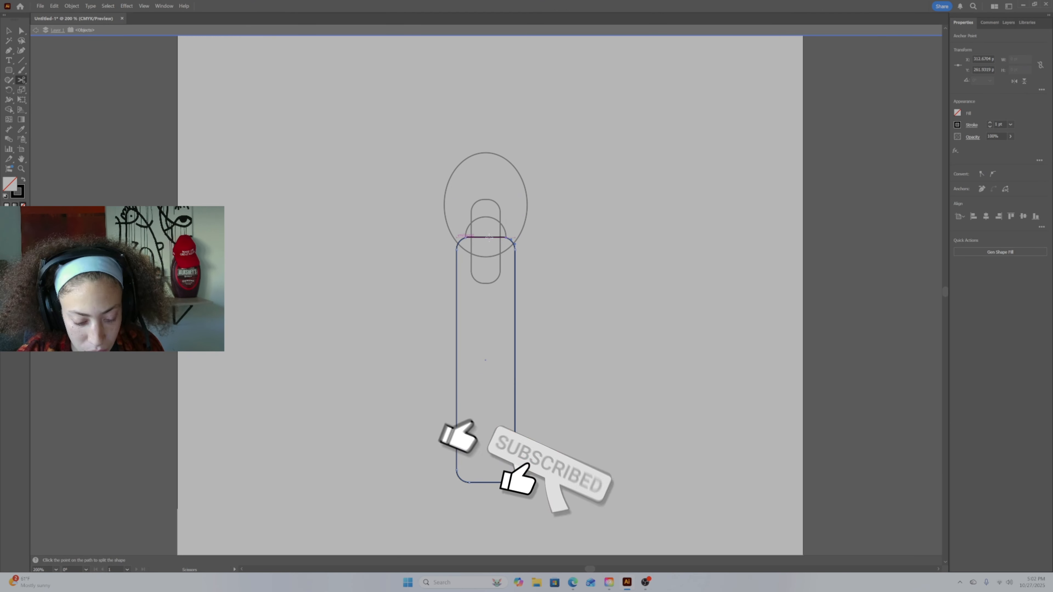
Step: Delete the body's upper edge segment between the two cuts and exit isolation mode
{"action": "key", "text": "v"}
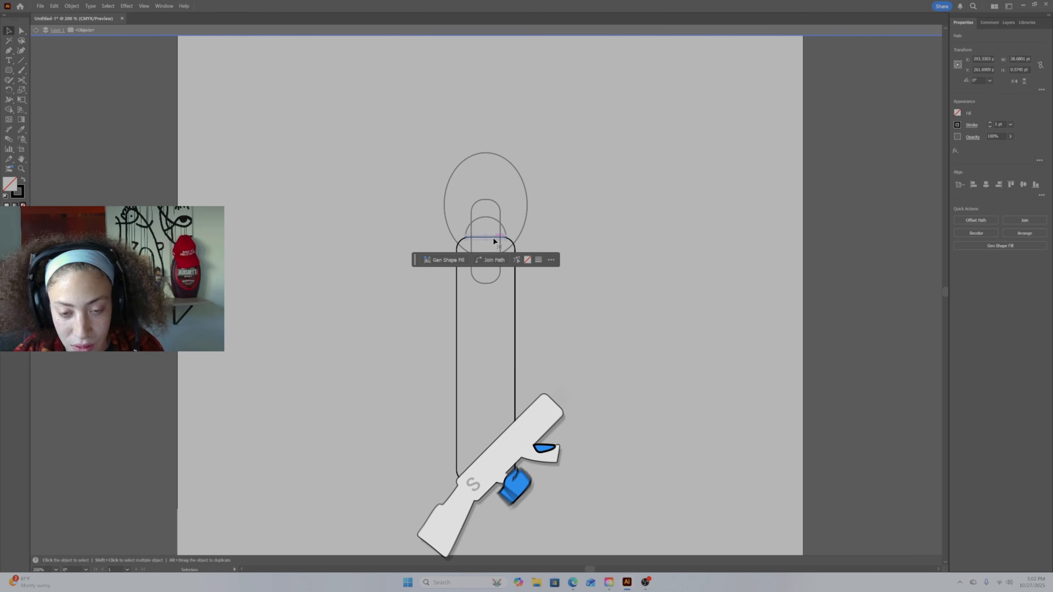
{"action": "left_click", "coordinate": [566, 229]}
{"action": "double_click", "coordinate": [566, 225]}
Step: Join the small arc and the open body outline into a single path, and deselect it
{"action": "left_click", "coordinate": [506, 236]}
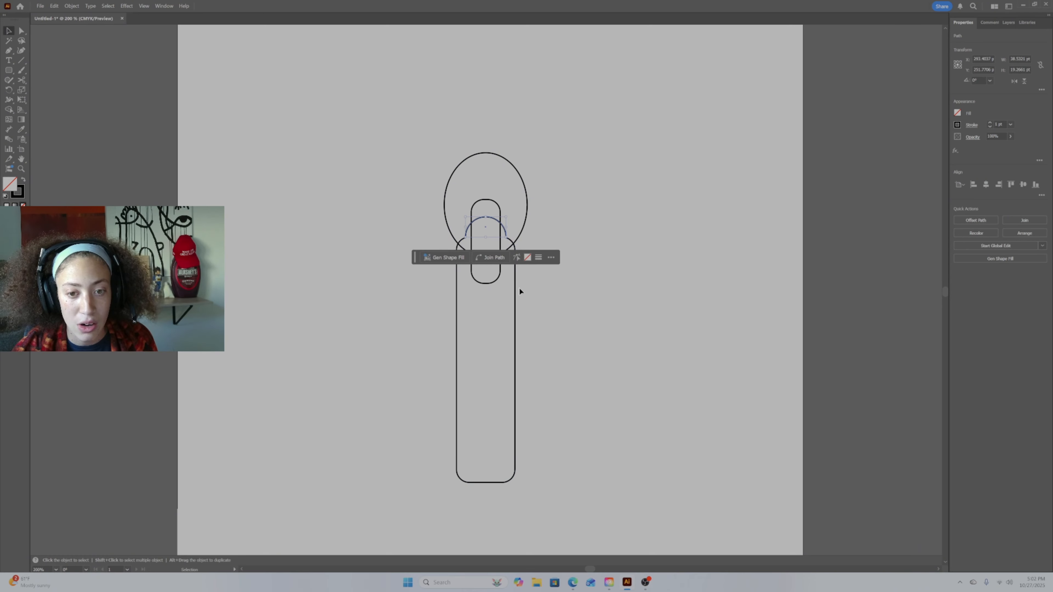
{"action": "left_click", "coordinate": [515, 287], "text": "shift"}
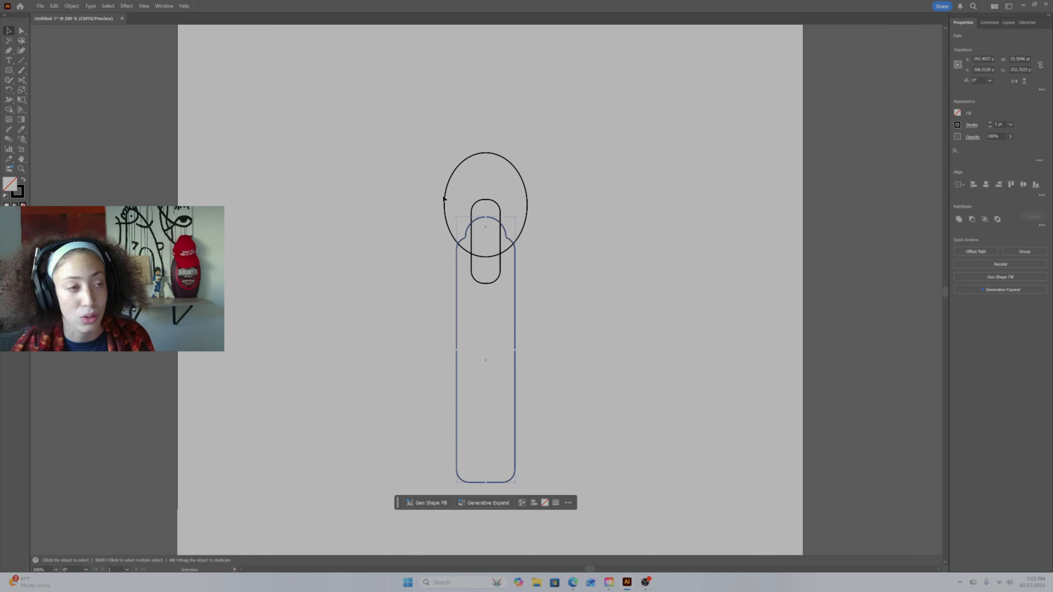
{"action": "left_click", "coordinate": [71, 6]}
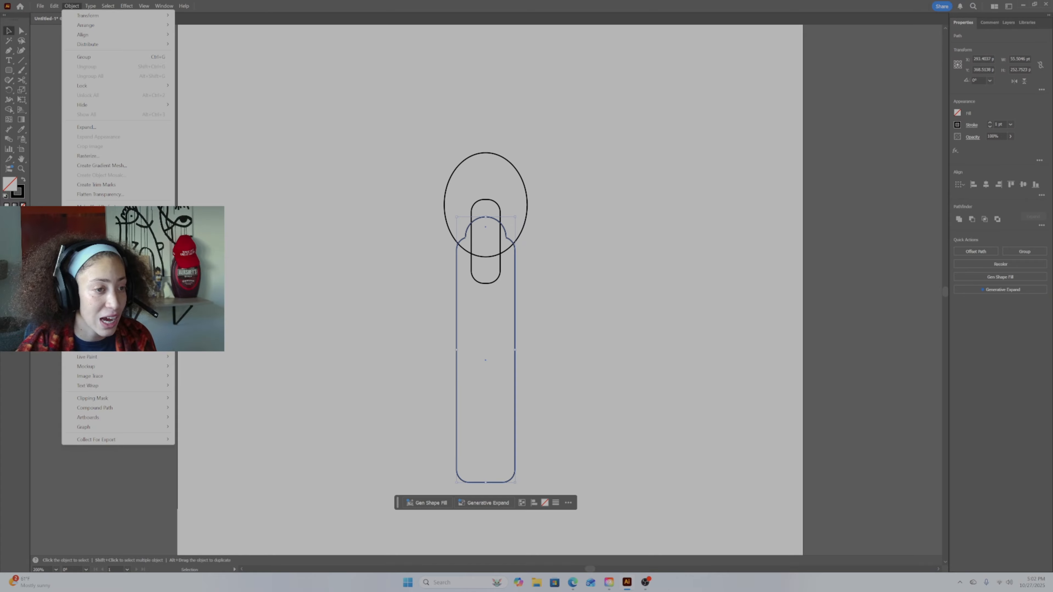
{"action": "mouse_move", "coordinate": [119, 241]}
{"action": "left_click", "coordinate": [226, 244]}
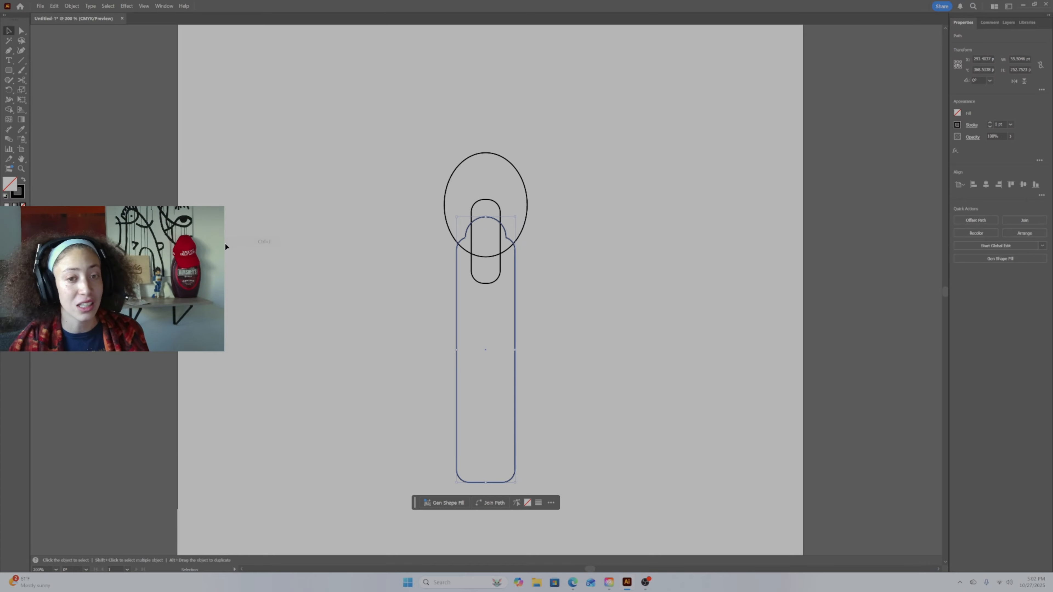
{"action": "left_click", "coordinate": [546, 225]}
{"action": "left_click", "coordinate": [507, 238]}
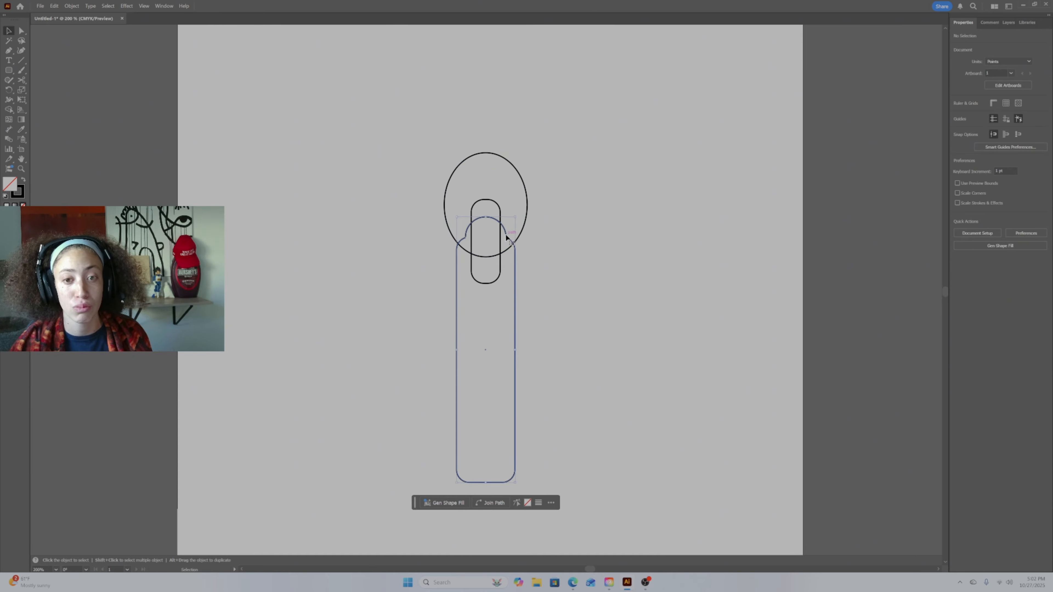
{"action": "left_click", "coordinate": [570, 228]}
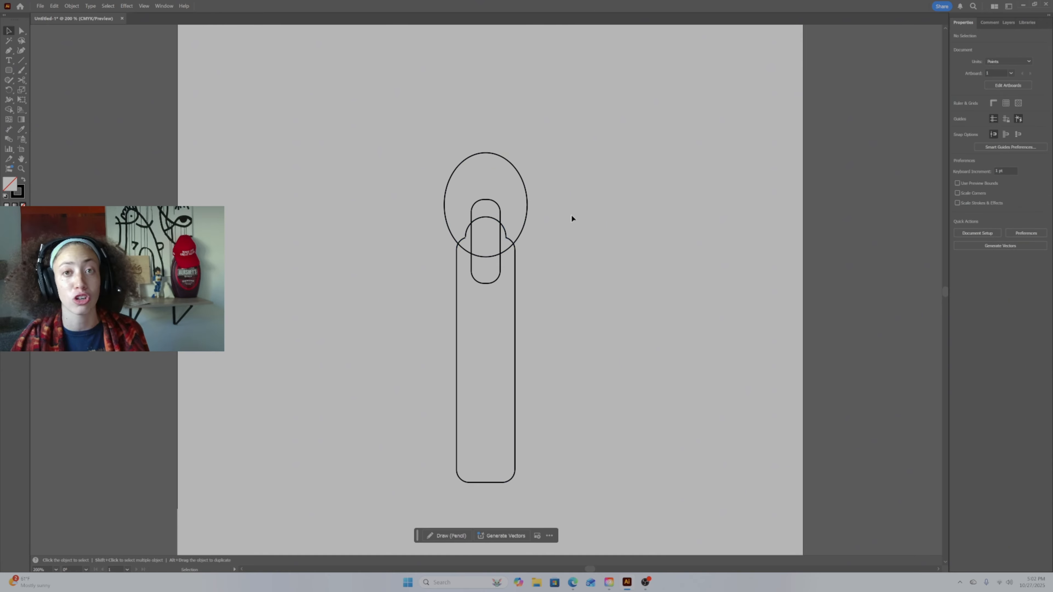
Step: Draw a small rectangle about 21 by 15 pt on the empty area beside the body
{"action": "left_click_drag", "start_coordinate": [8, 70], "coordinate": [36, 71]}
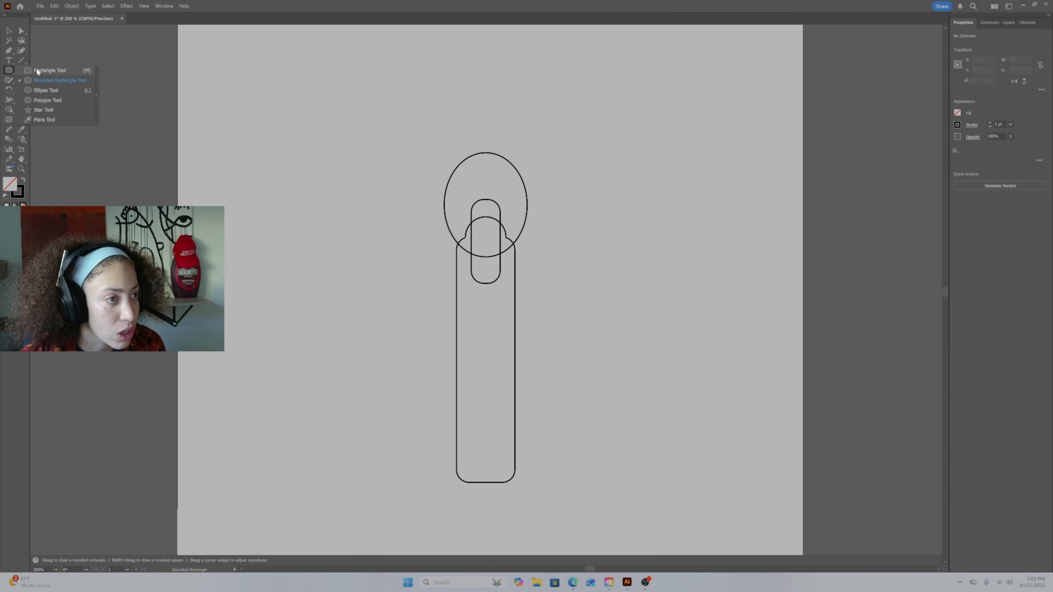
{"action": "left_click", "coordinate": [37, 70]}
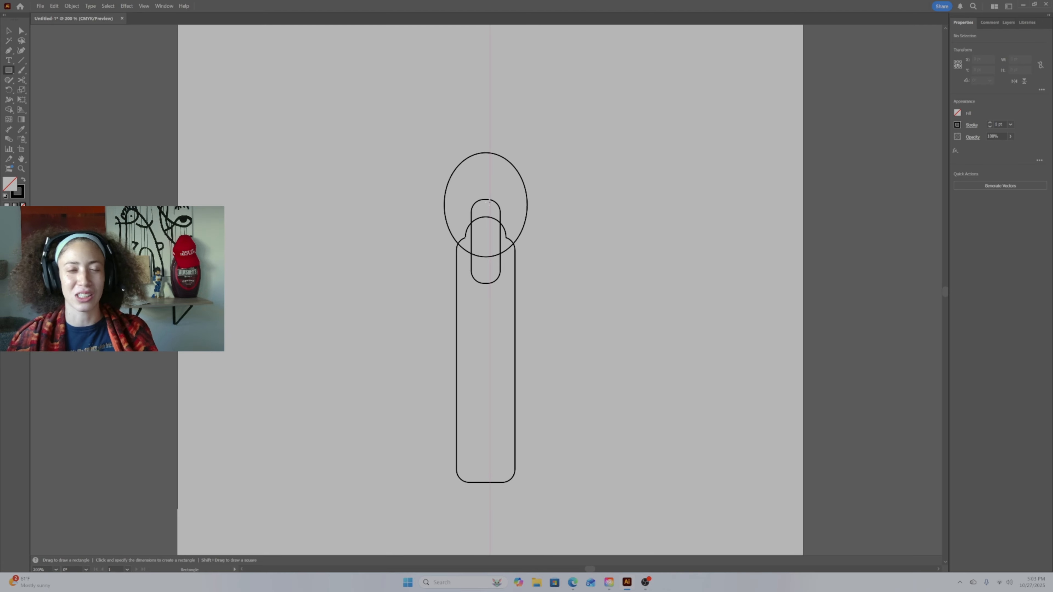
{"action": "key", "text": "c"}
{"action": "key", "text": "m"}
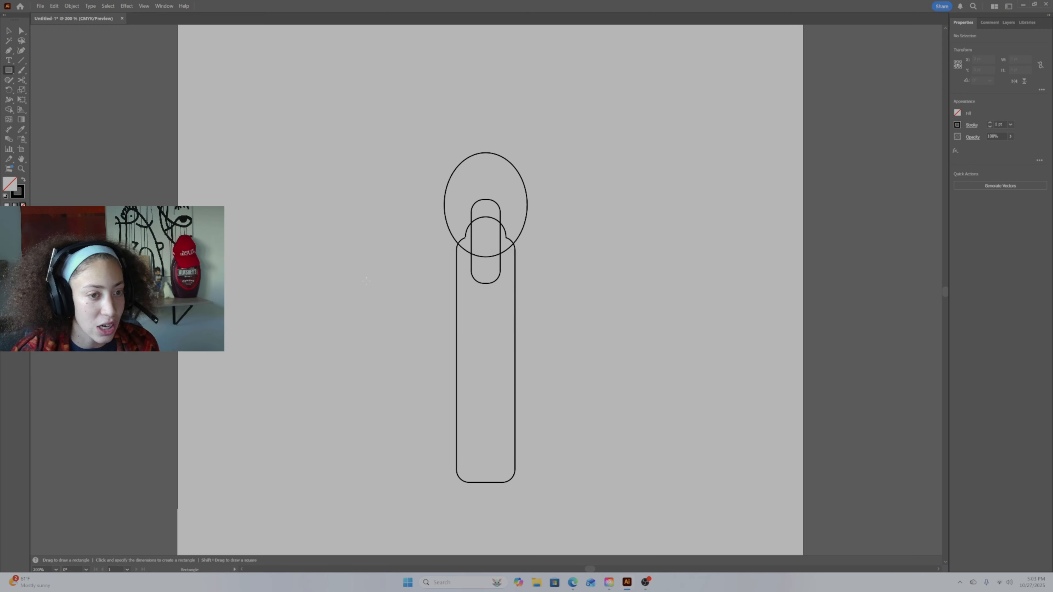
{"action": "left_click_drag", "start_coordinate": [348, 278], "coordinate": [371, 294]}
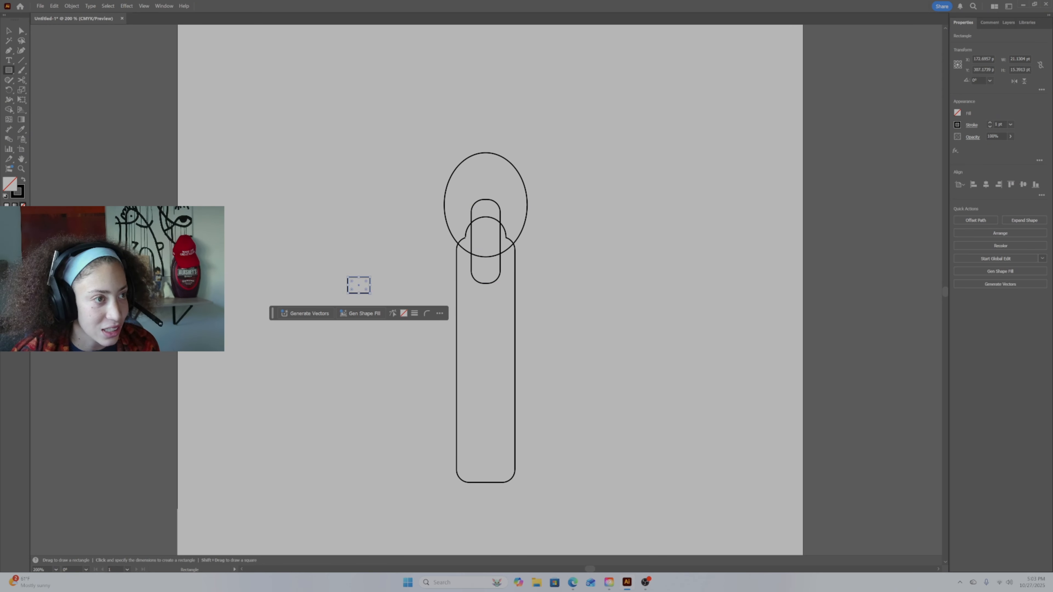
Step: Bend the small rectangle's upper edge downward with the Curvature tool, and place it enlarged over the lower end of the neck
{"action": "left_click", "coordinate": [23, 51]}
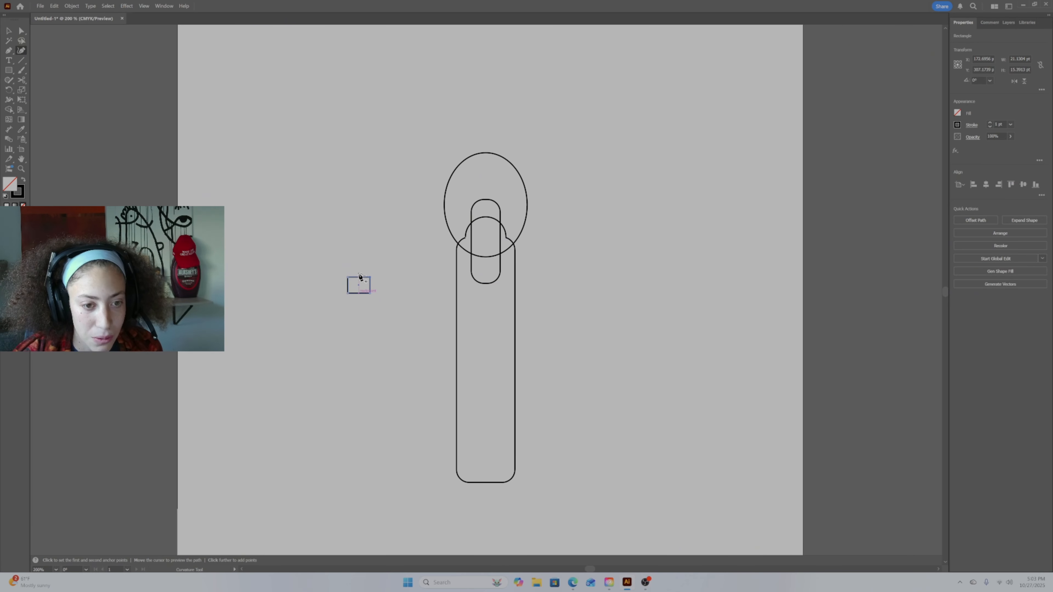
{"action": "left_click_drag", "start_coordinate": [358, 278], "coordinate": [359, 281]}
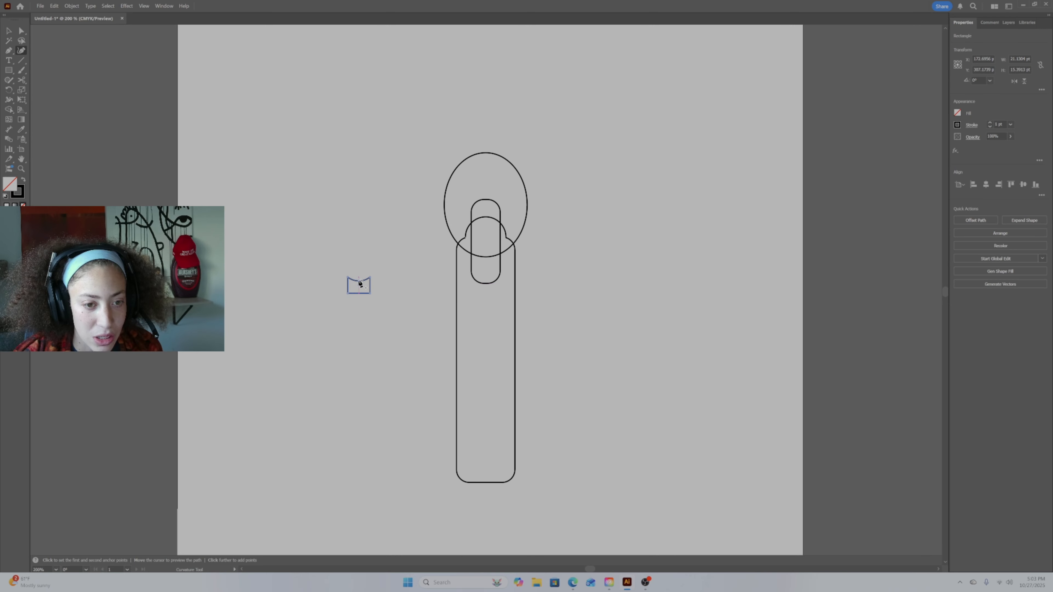
{"action": "left_click", "coordinate": [359, 283]}
{"action": "key", "text": "v"}
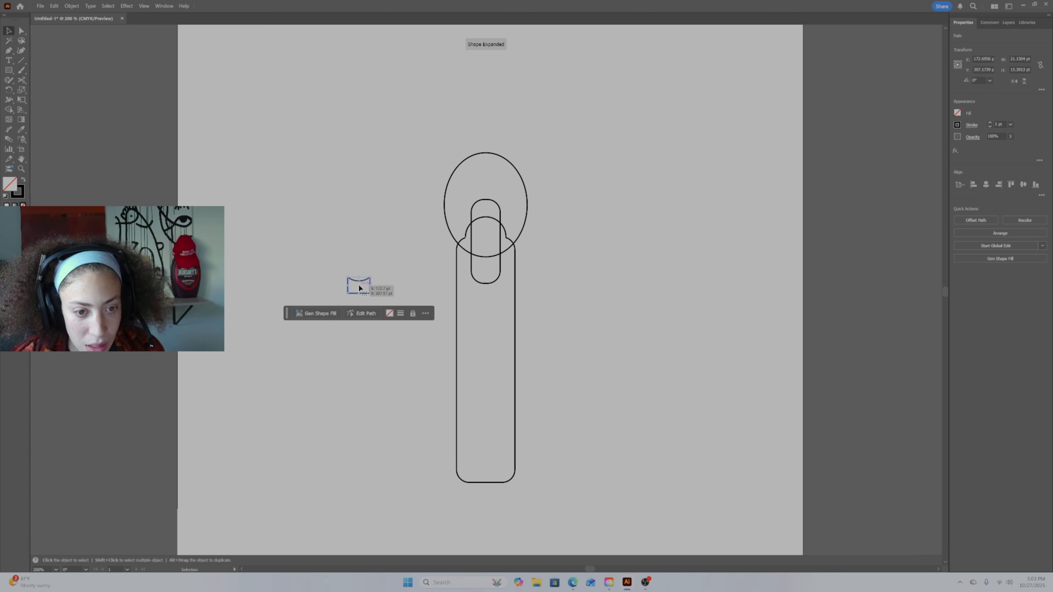
{"action": "left_click_drag", "start_coordinate": [359, 288], "coordinate": [489, 273]}
{"action": "left_click", "coordinate": [583, 250]}
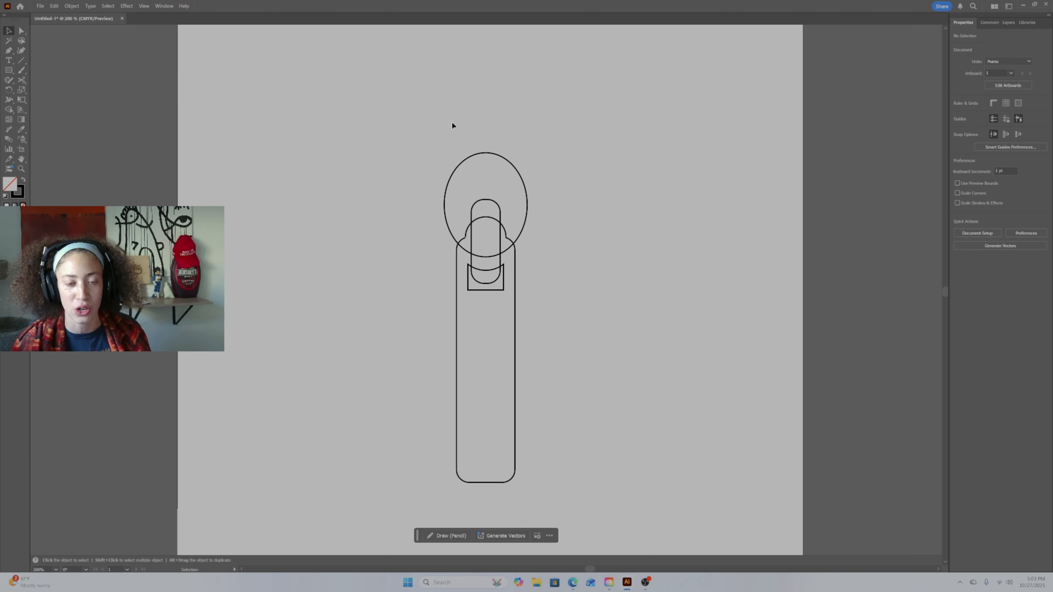
Step: Select all the shapes of the figure and activate the Shape Builder tool
{"action": "key", "text": "ctrl+a"}
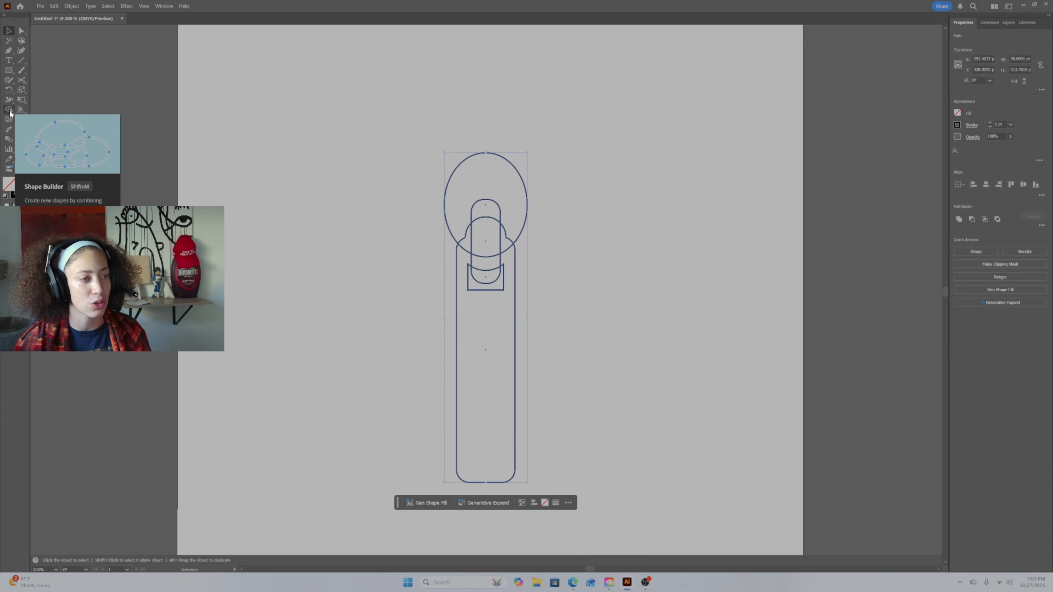
{"action": "left_click_drag", "start_coordinate": [9, 109], "coordinate": [69, 120]}
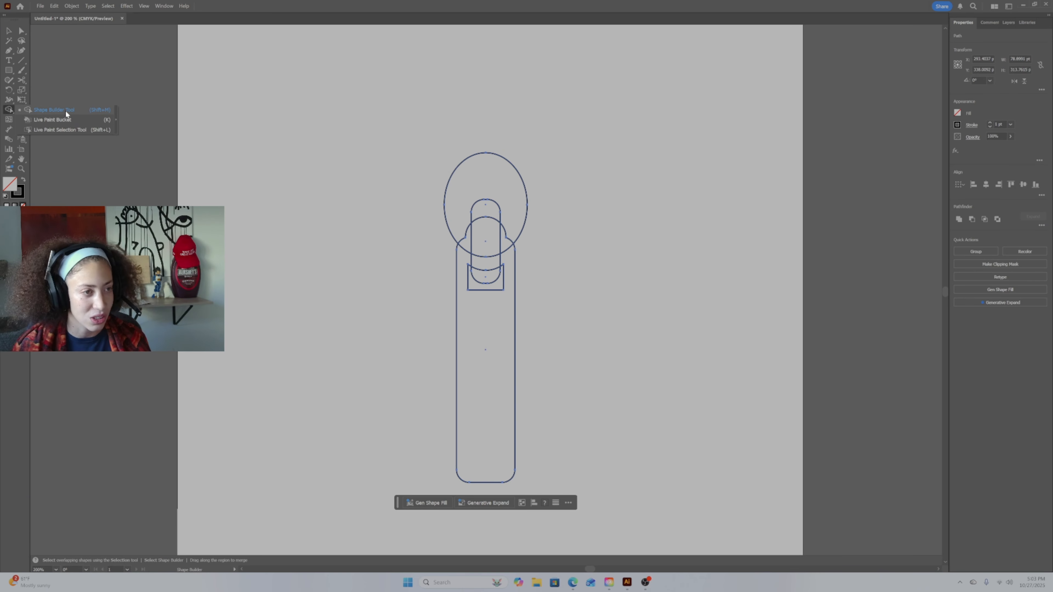
{"action": "left_click", "coordinate": [65, 111]}
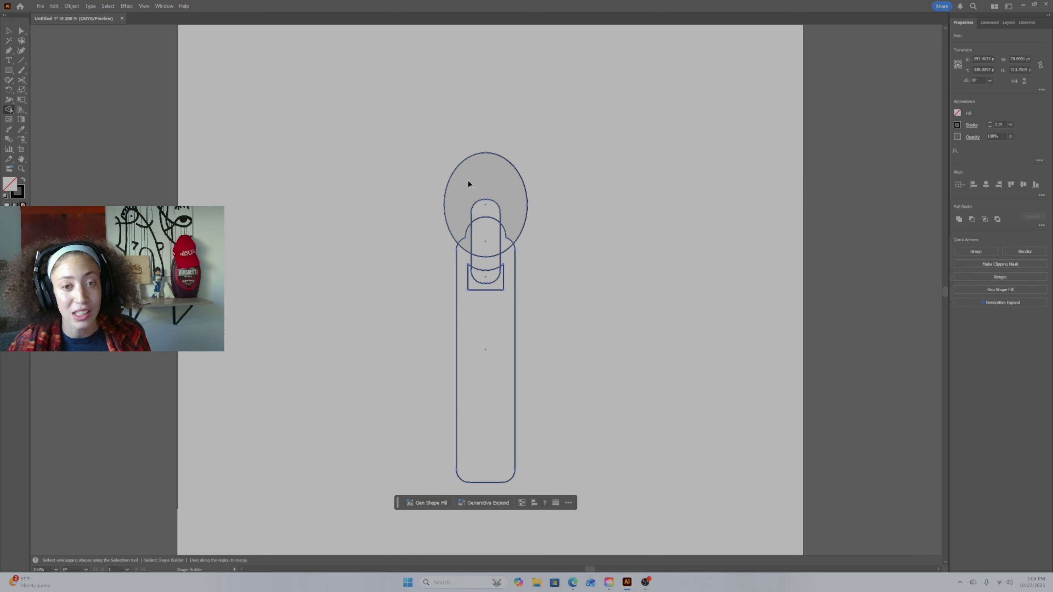
Step: Try merging head, neck and body into one shape and removing the leftover arc line, and undo both changes
{"action": "mouse_move", "coordinate": [465, 180]}
{"action": "left_mouse_down"}
{"action": "mouse_move", "coordinate": [465, 197]}
{"action": "mouse_move", "coordinate": [503, 236]}
{"action": "mouse_move", "coordinate": [467, 266]}
{"action": "mouse_move", "coordinate": [555, 301]}
{"action": "mouse_move", "coordinate": [581, 290]}
{"action": "left_mouse_up"}
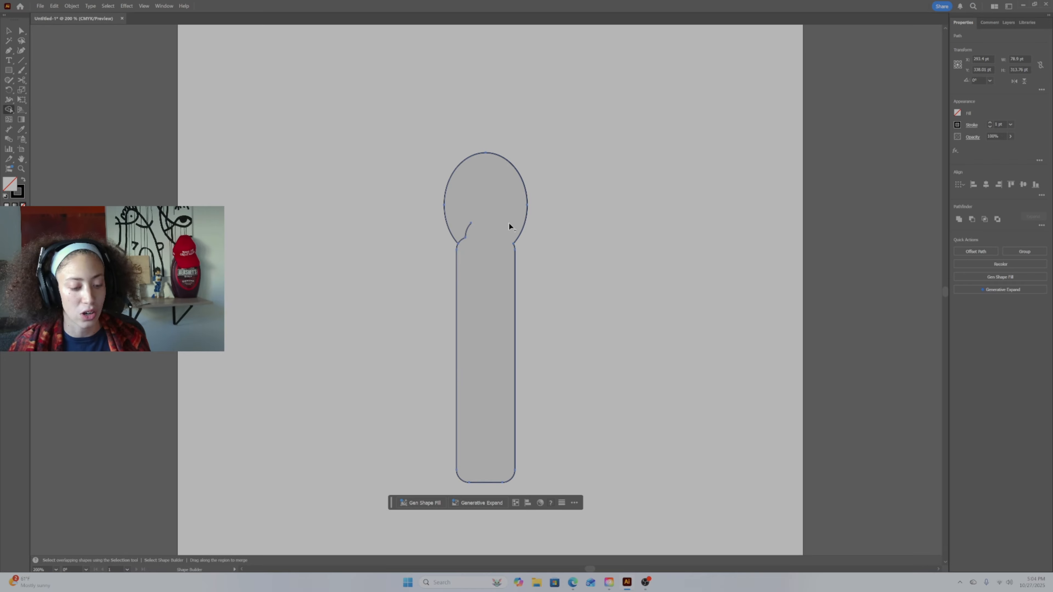
{"action": "left_click", "coordinate": [464, 240], "text": "alt"}
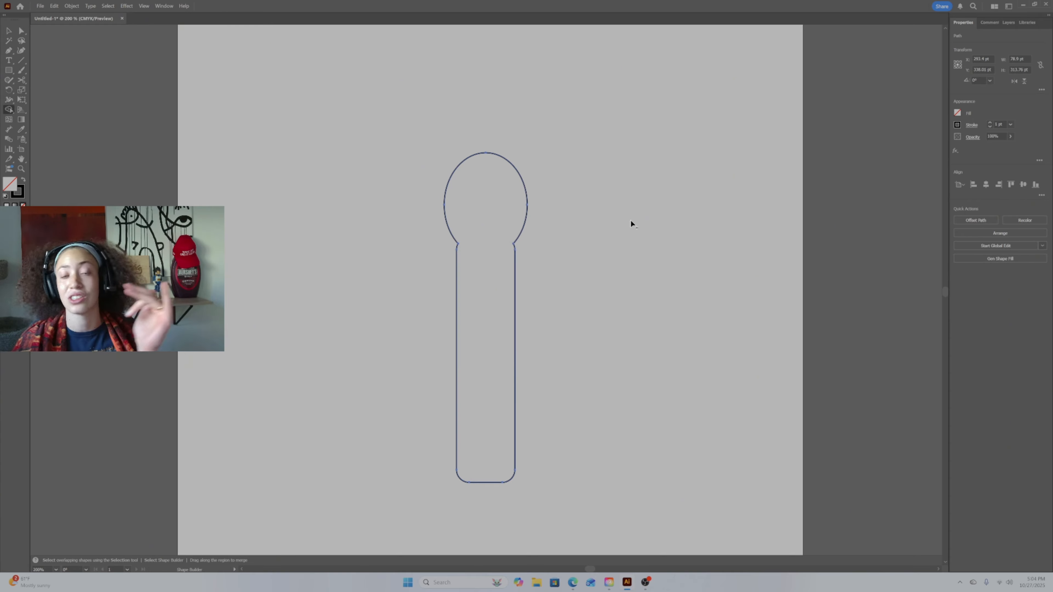
{"action": "key", "text": "ctrl+z"}
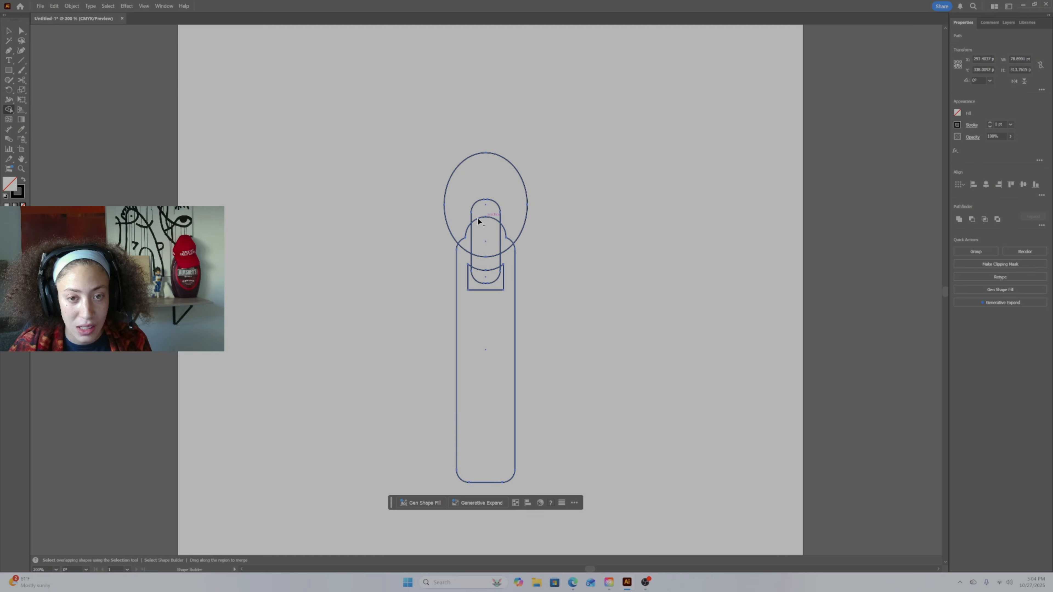
Step: Erase the arc, head and collar lines crossing the neck, plus the head outline inside the body, with Shape Builder
{"action": "key", "text": "super"}
{"action": "key", "text": "Escape"}
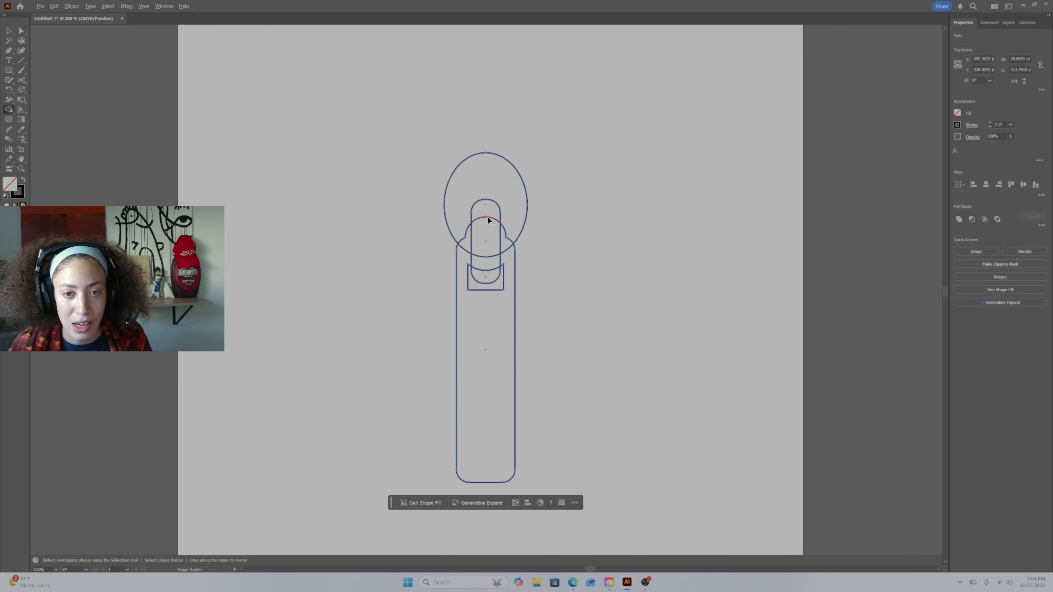
{"action": "mouse_move", "coordinate": [488, 221]}
{"action": "left_mouse_down"}
{"action": "mouse_move", "coordinate": [467, 251]}
{"action": "mouse_move", "coordinate": [504, 257]}
{"action": "left_mouse_up"}
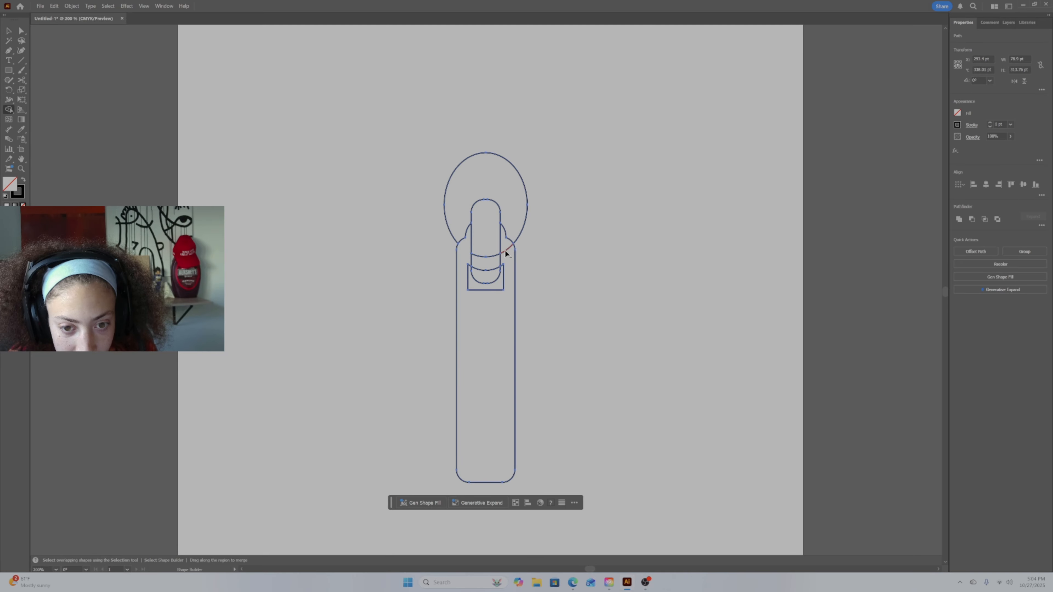
{"action": "left_click", "coordinate": [504, 255], "text": "alt"}
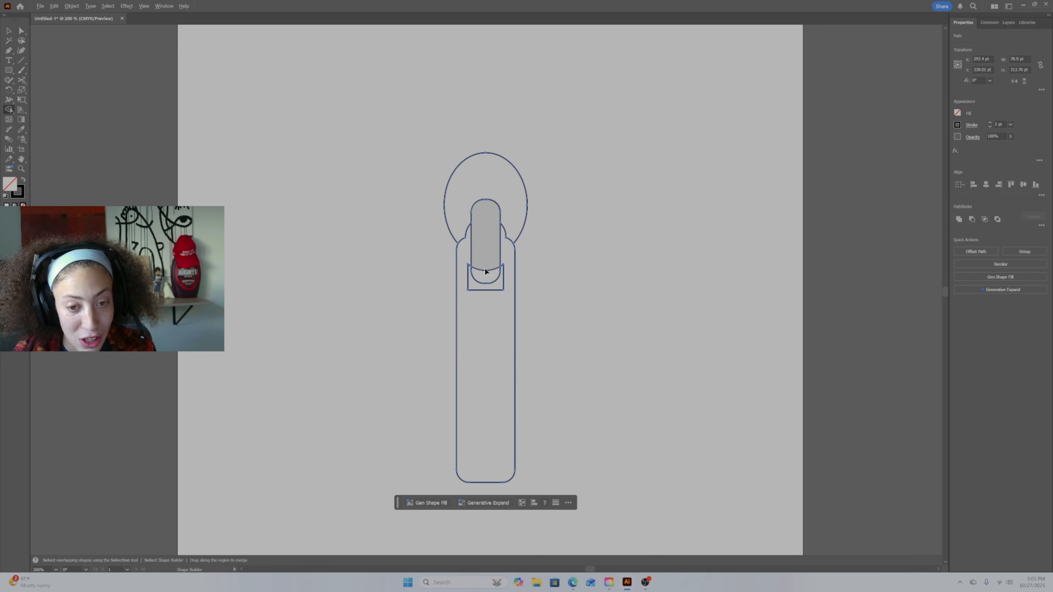
{"action": "key", "text": "v"}
{"action": "left_click", "coordinate": [605, 248]}
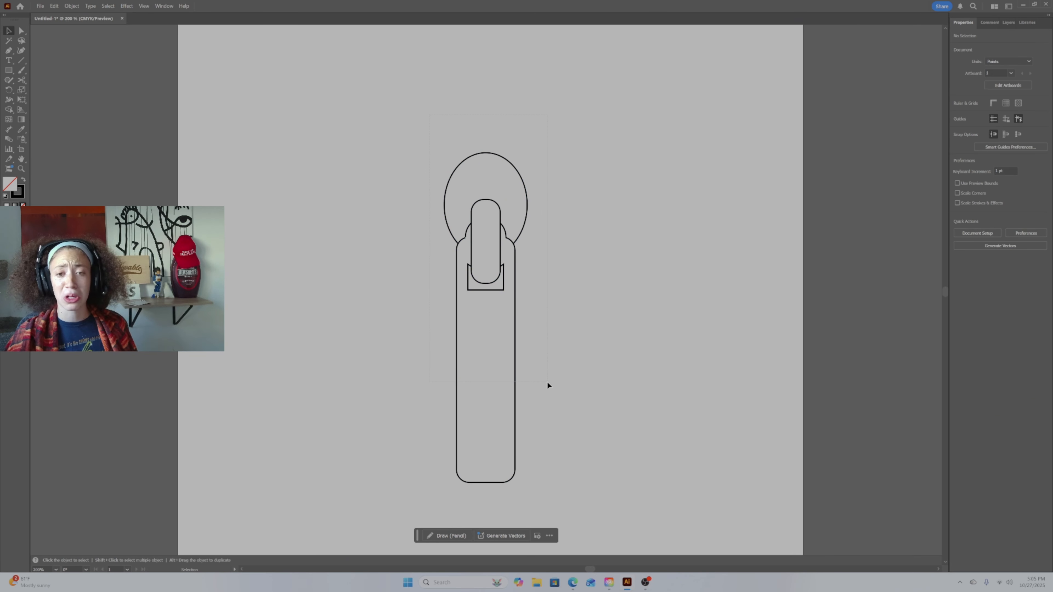
Step: Duplicate the whole figure and place the copy beside the original
{"action": "left_click", "coordinate": [471, 234]}
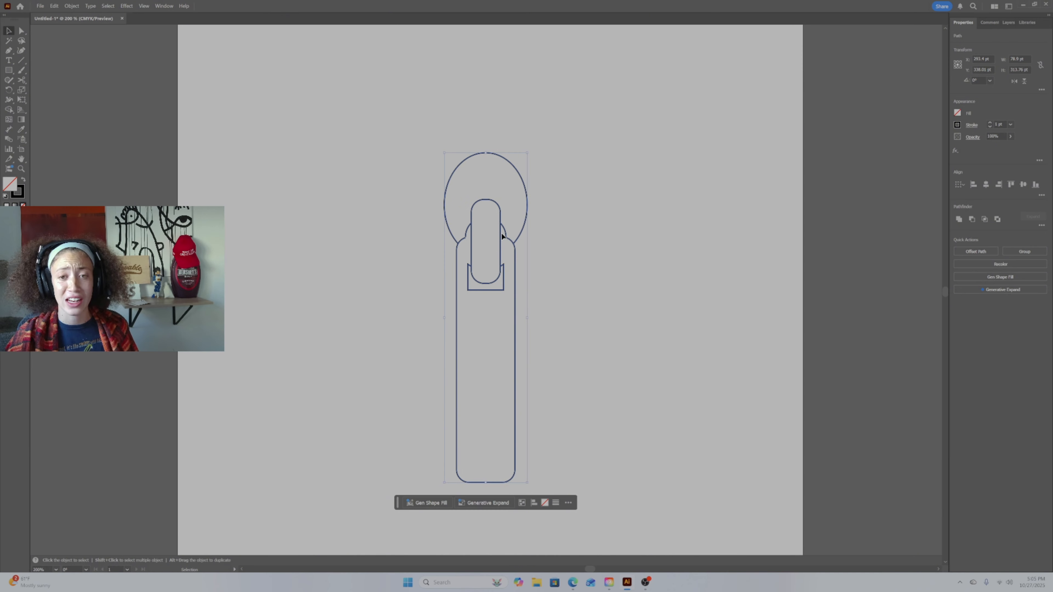
{"action": "left_click", "coordinate": [519, 214]}
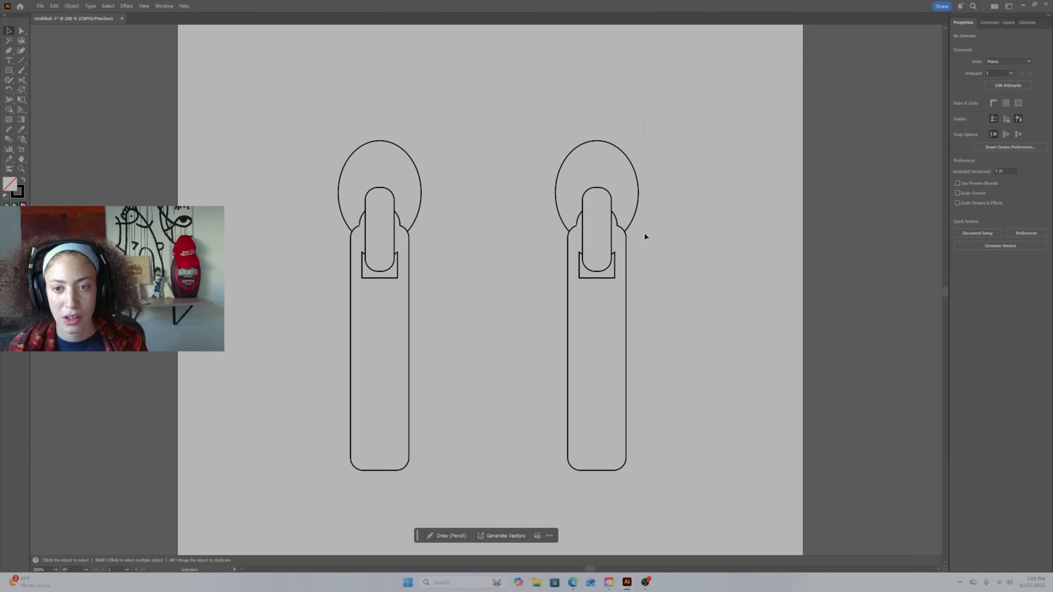
Step: Try filling the copied figure's head and body outlines with a colour swatch
{"action": "left_click", "coordinate": [643, 236]}
{"action": "left_click", "coordinate": [957, 114]}
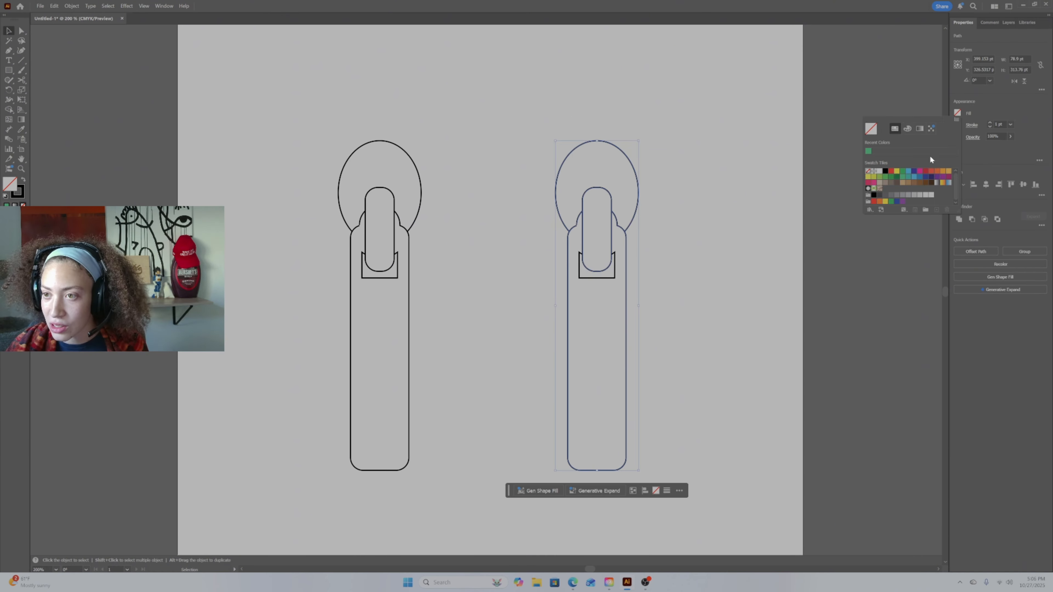
{"action": "left_click", "coordinate": [915, 173]}
{"action": "left_click", "coordinate": [635, 209]}
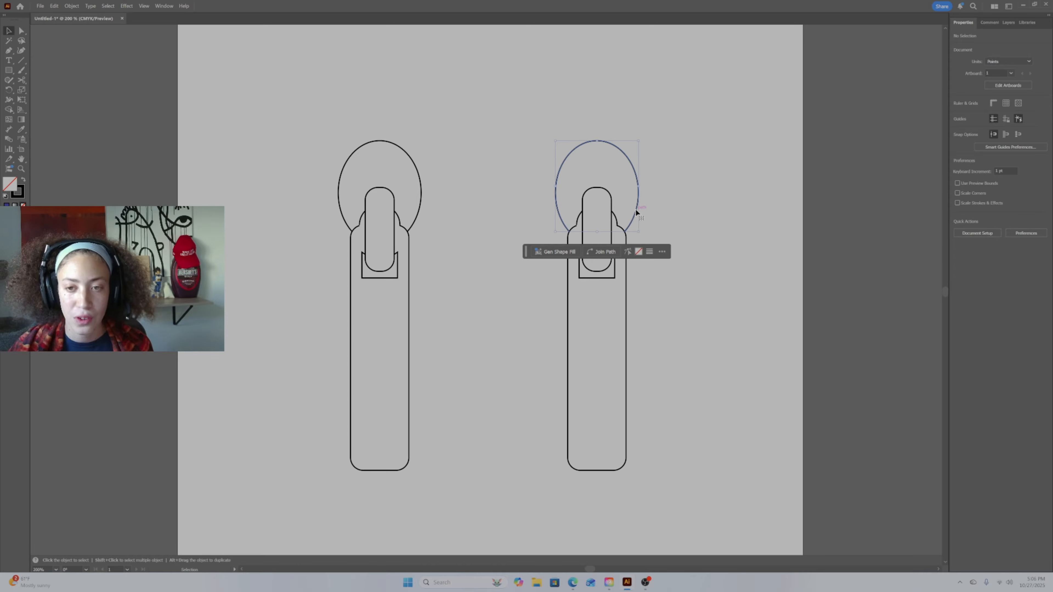
Step: Isolate the copy's body path and cut it with Scissors at both shoulders where the head meets it, then leave isolation mode
{"action": "left_click", "coordinate": [627, 242]}
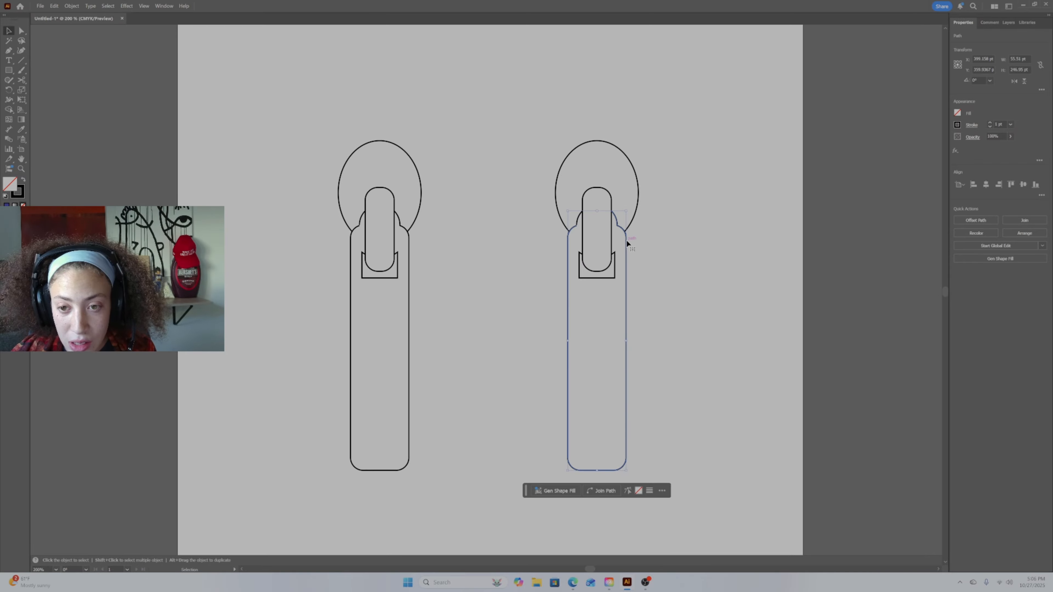
{"action": "double_click", "coordinate": [623, 237]}
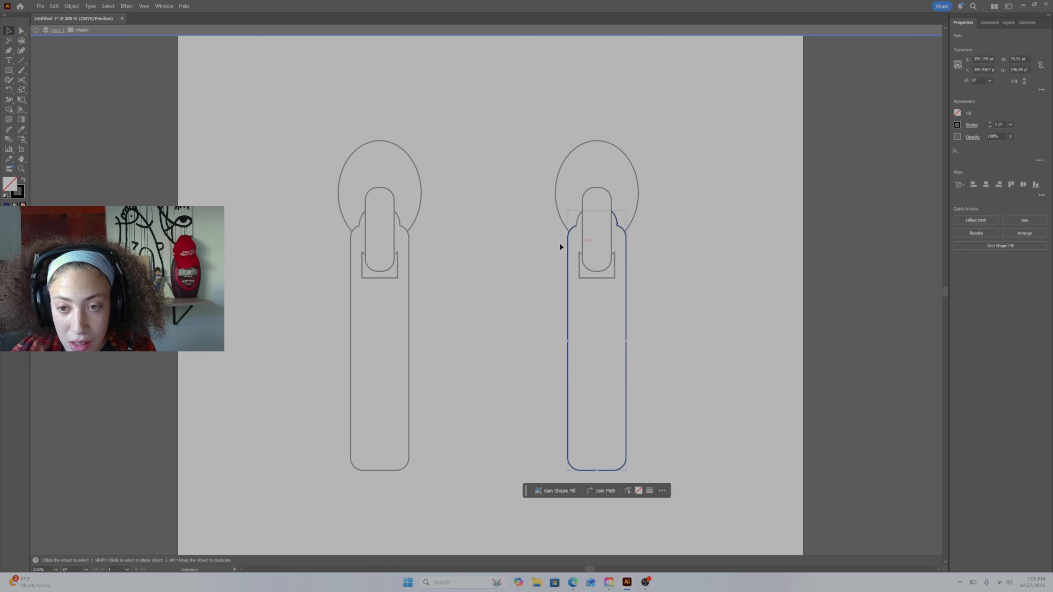
{"action": "left_click", "coordinate": [23, 79]}
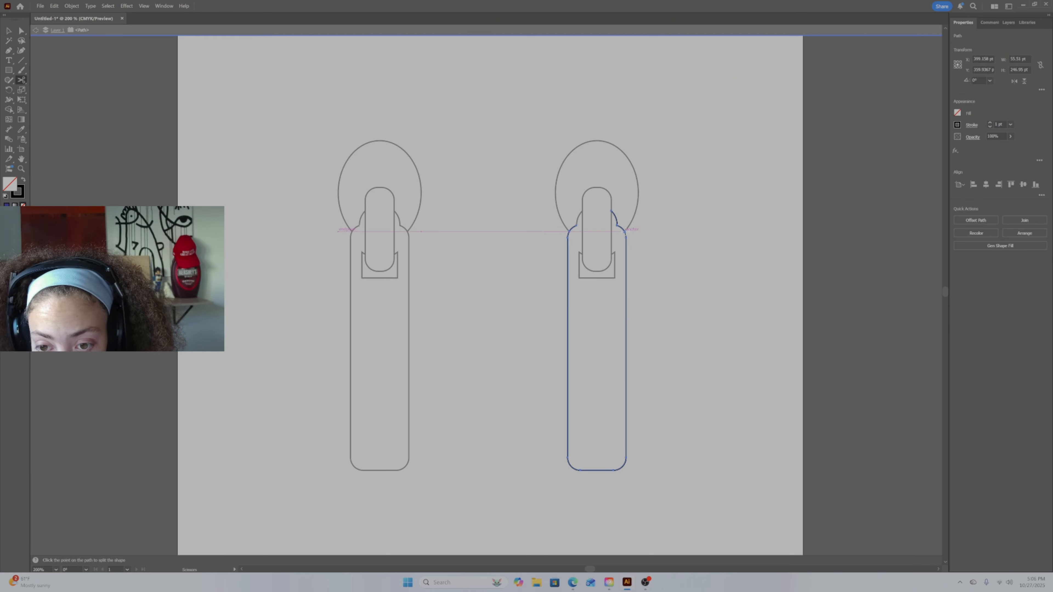
{"action": "left_click", "coordinate": [625, 231]}
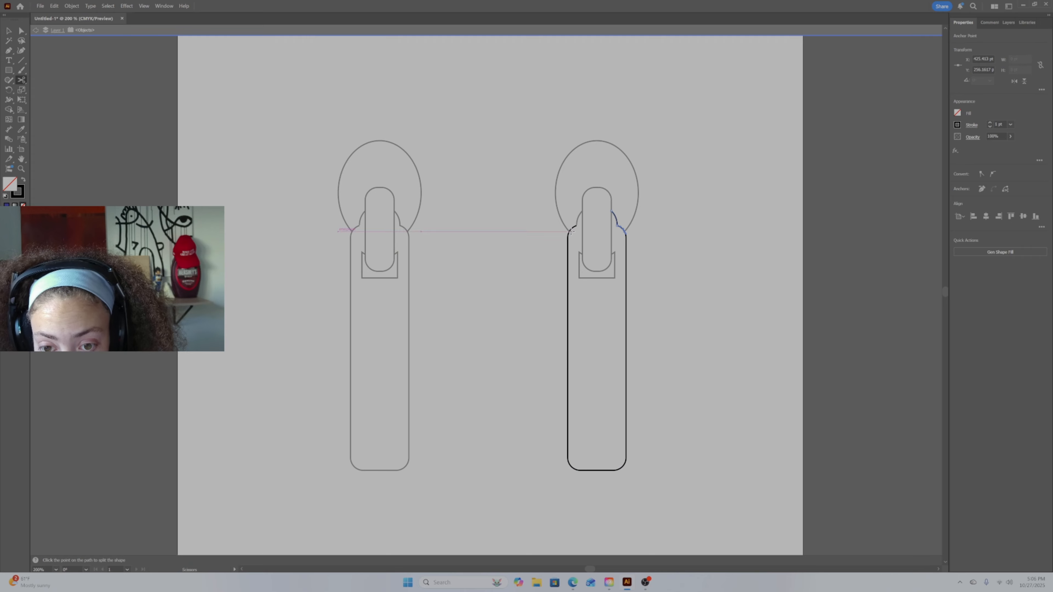
{"action": "left_click", "coordinate": [571, 231]}
{"action": "key", "text": "v"}
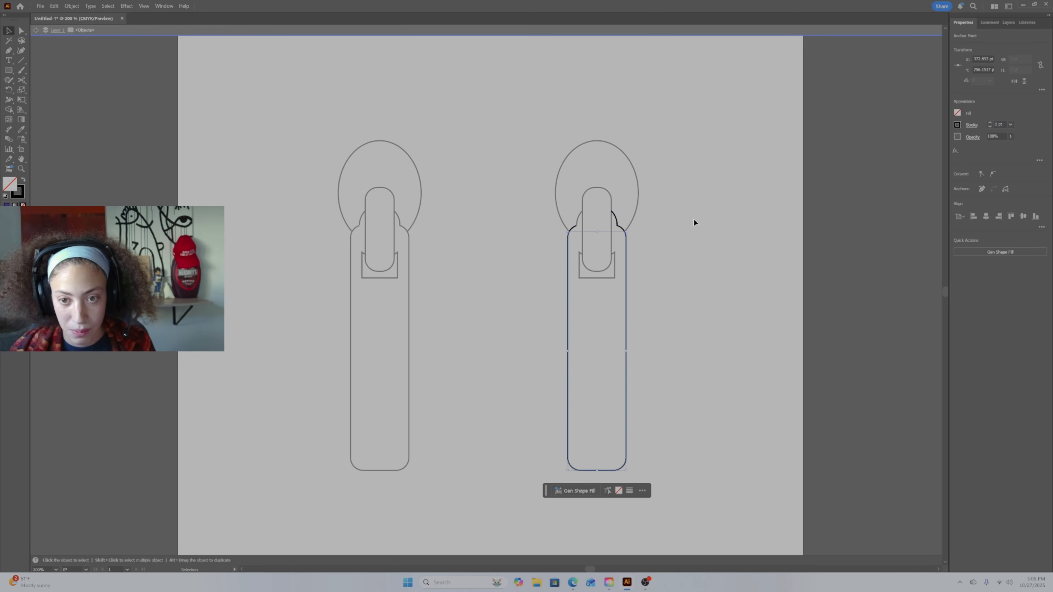
{"action": "key", "text": "Escape"}
Step: Join the copy's lower body path with its head path into one closed outline
{"action": "left_click", "coordinate": [626, 252]}
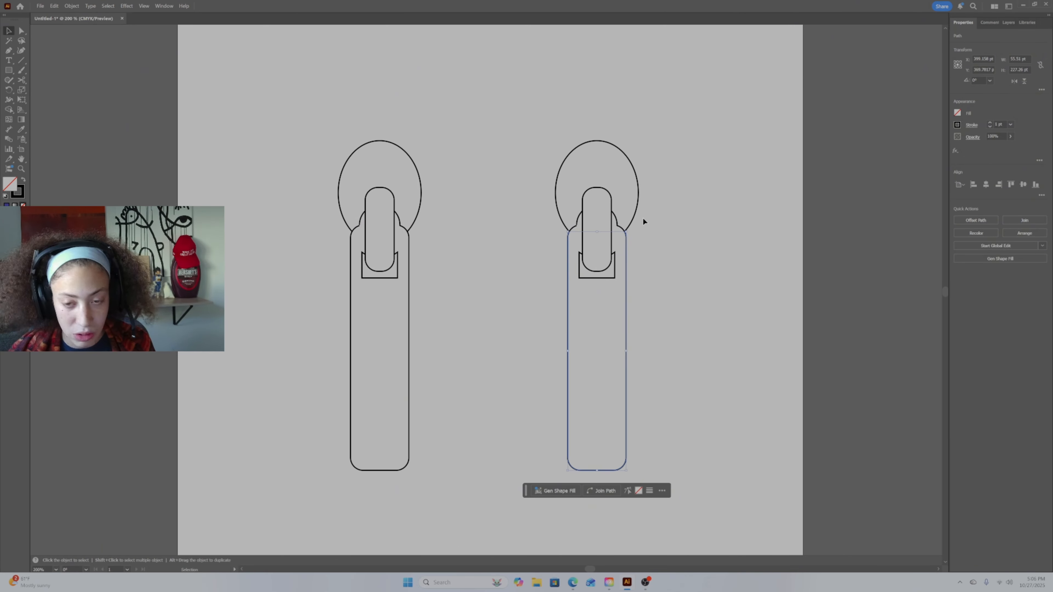
{"action": "left_click", "coordinate": [638, 206], "text": "shift"}
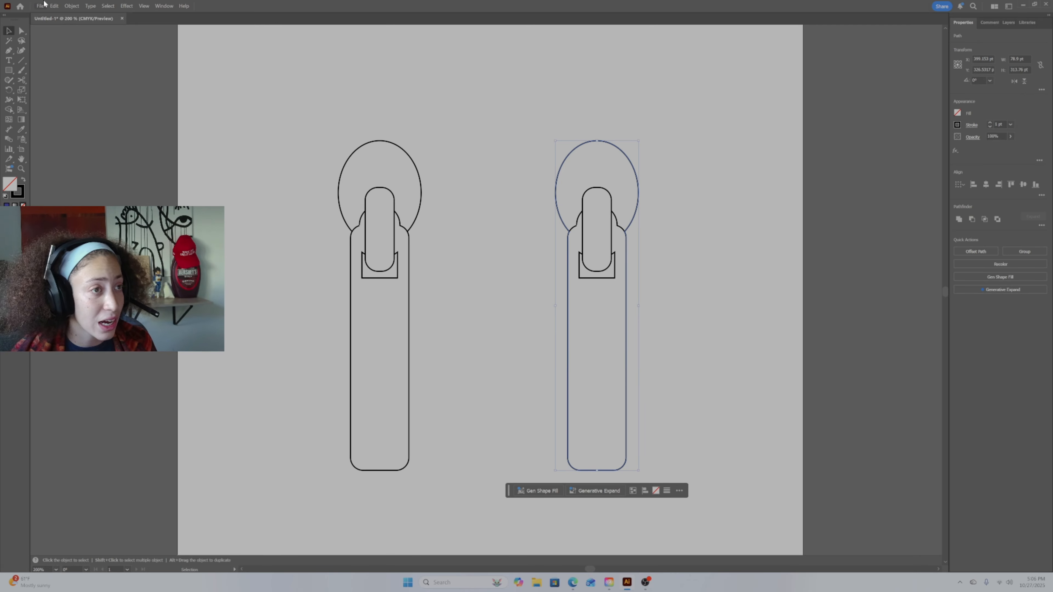
{"action": "left_click", "coordinate": [71, 5]}
{"action": "mouse_move", "coordinate": [95, 241]}
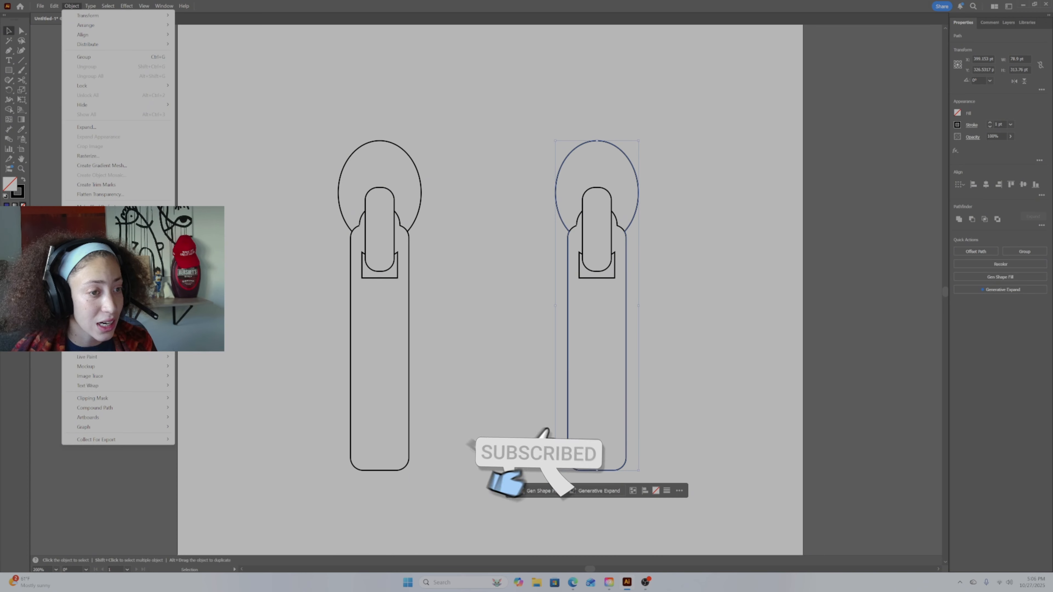
{"action": "left_click", "coordinate": [195, 241]}
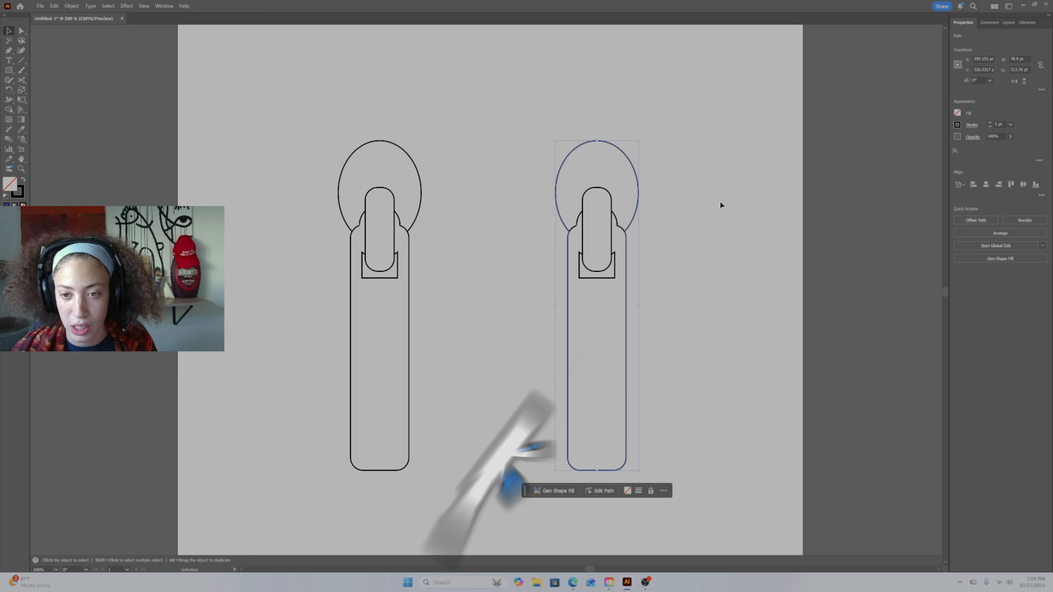
Step: Bring the copy's neck and collar to the front and fill the joined head-and-body outline with grey
{"action": "right_click", "coordinate": [607, 264]}
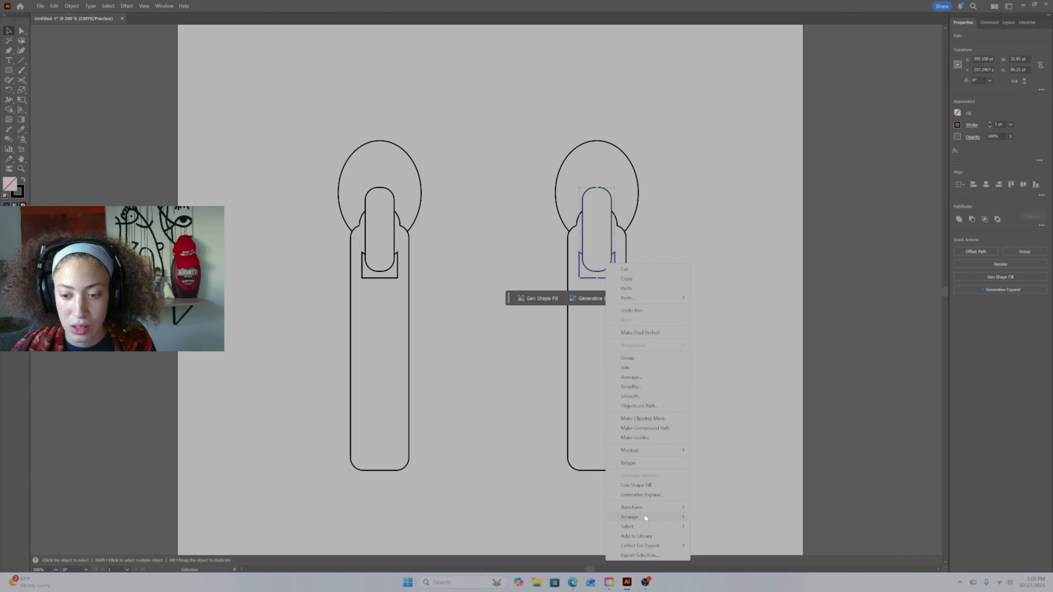
{"action": "left_click", "coordinate": [716, 437]}
{"action": "left_click", "coordinate": [633, 205]}
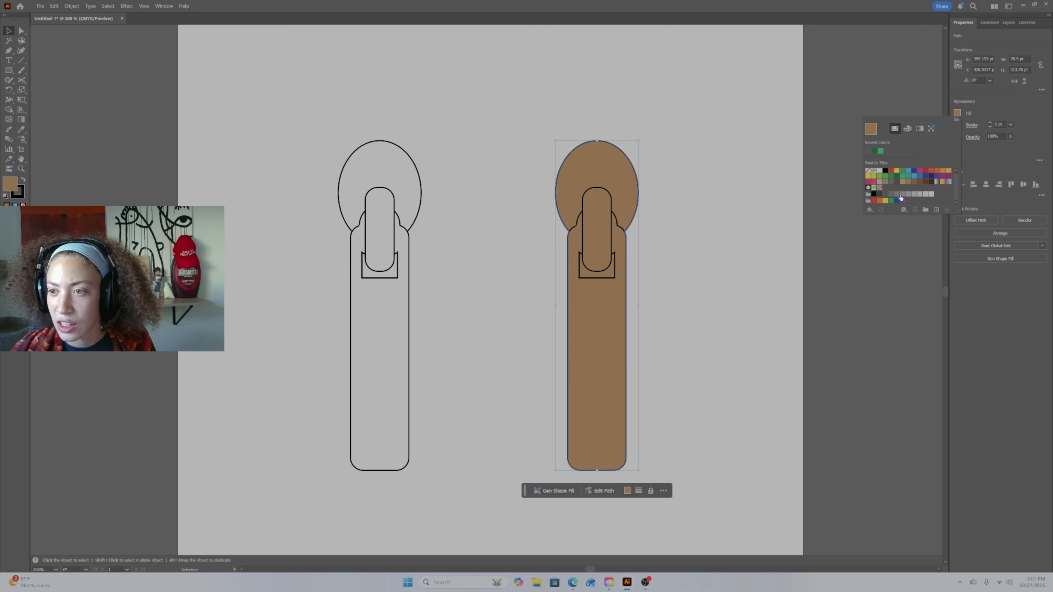
{"action": "left_click", "coordinate": [895, 195]}
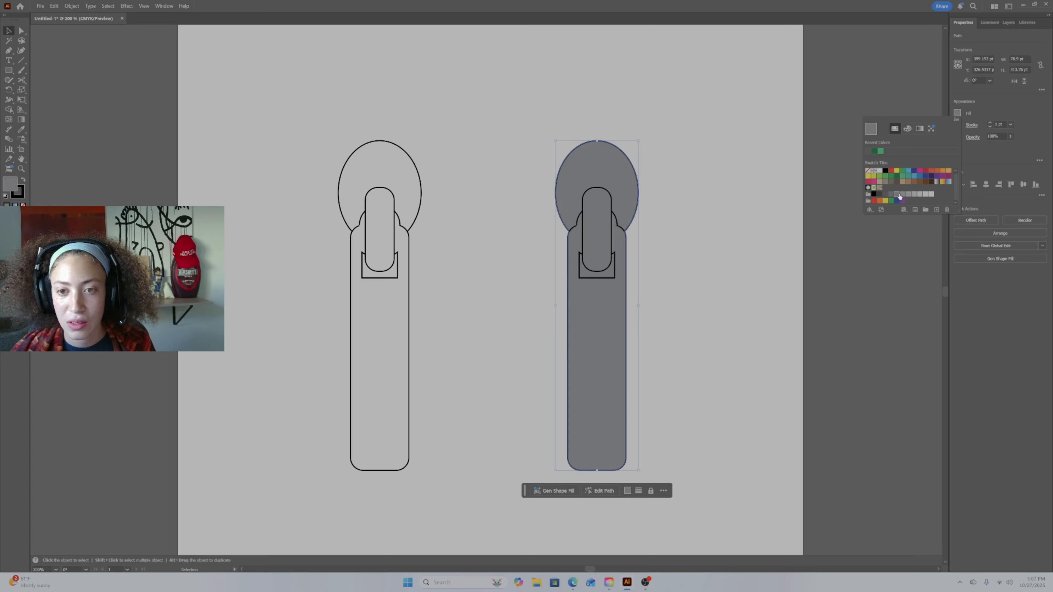
{"action": "left_click", "coordinate": [896, 194]}
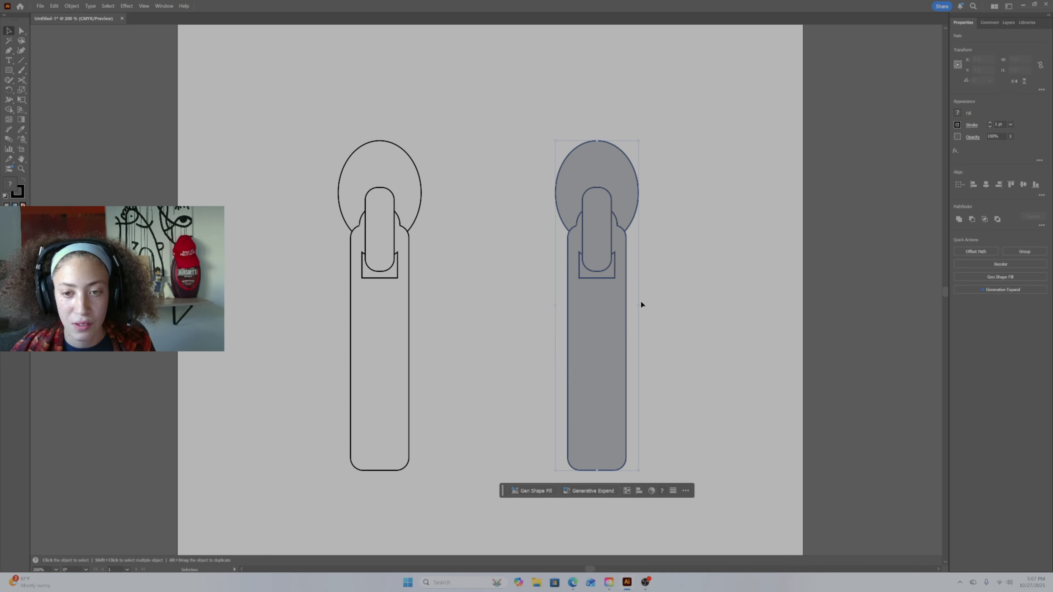
Step: Cut the collar area below the neck out of the grey copy with Shape Builder
{"action": "left_click", "coordinate": [9, 111]}
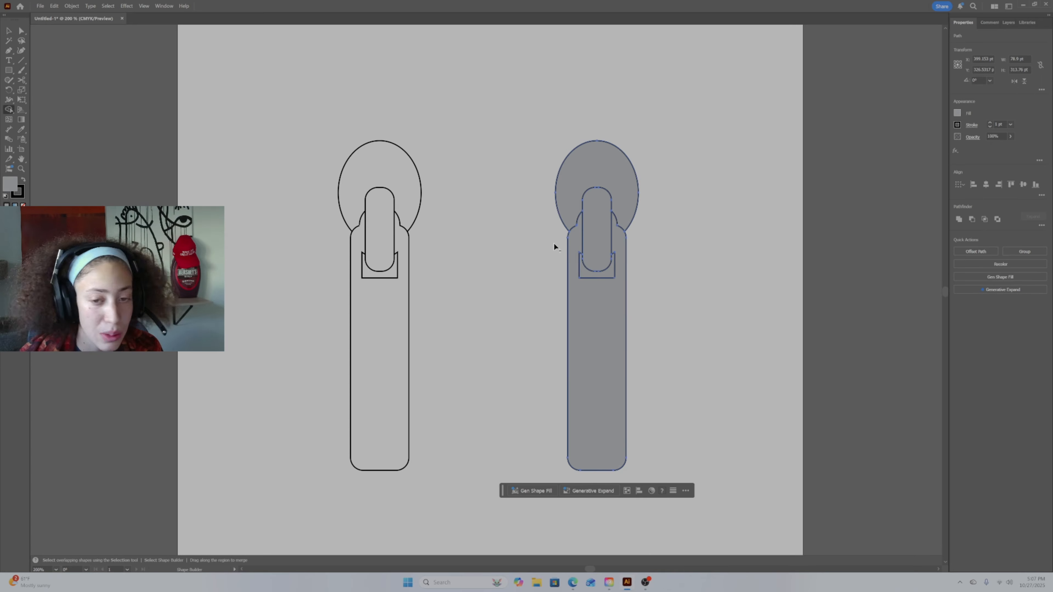
{"action": "left_click", "coordinate": [595, 270]}
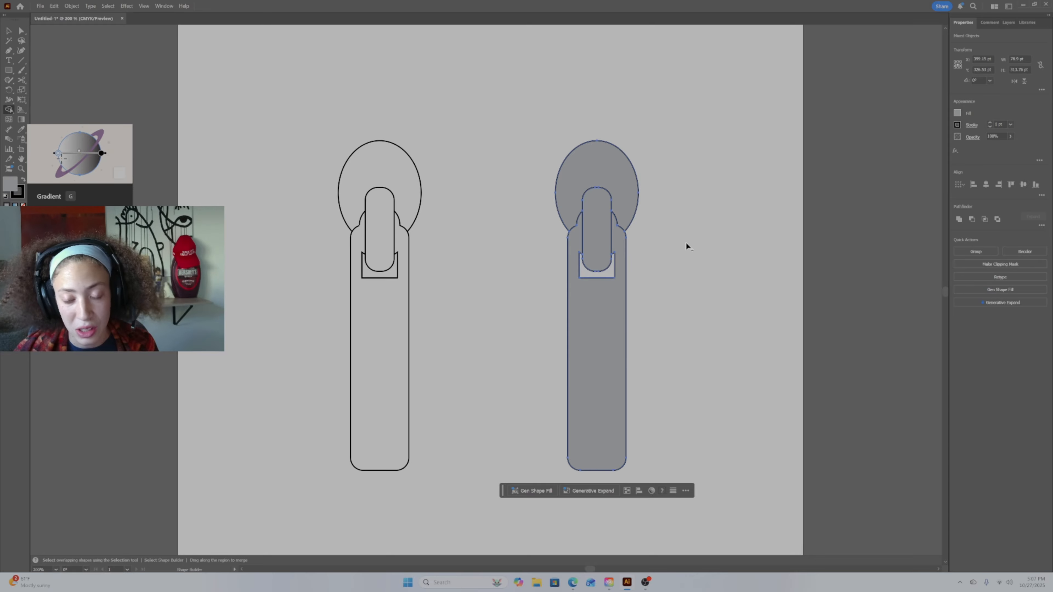
{"action": "key", "text": "v"}
{"action": "left_click", "coordinate": [677, 233]}
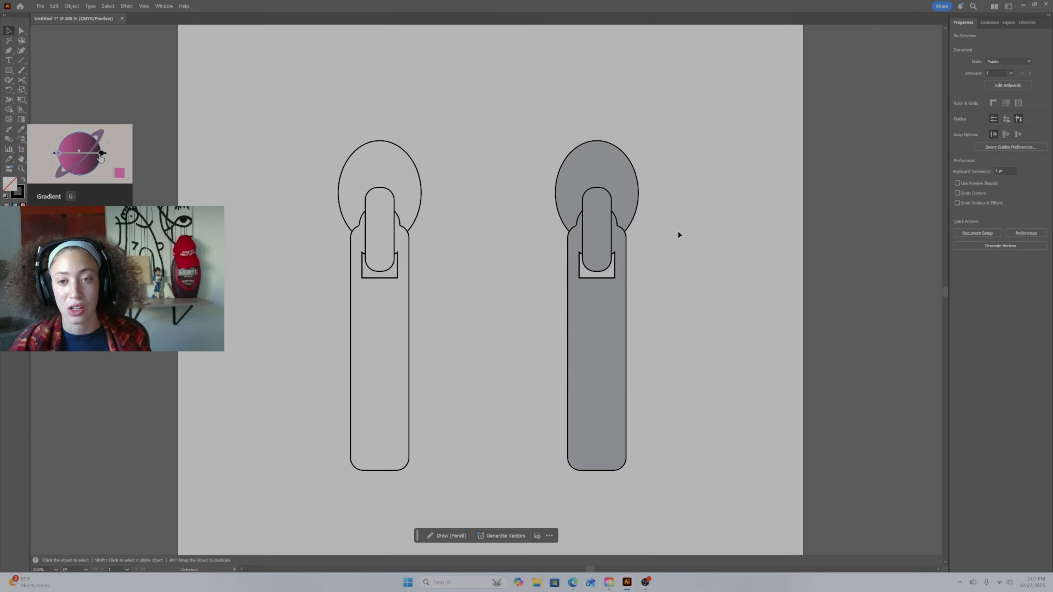
Step: Select all paths of the original, unfilled figure and activate the Live Paint Bucket
{"action": "left_click", "coordinate": [413, 224]}
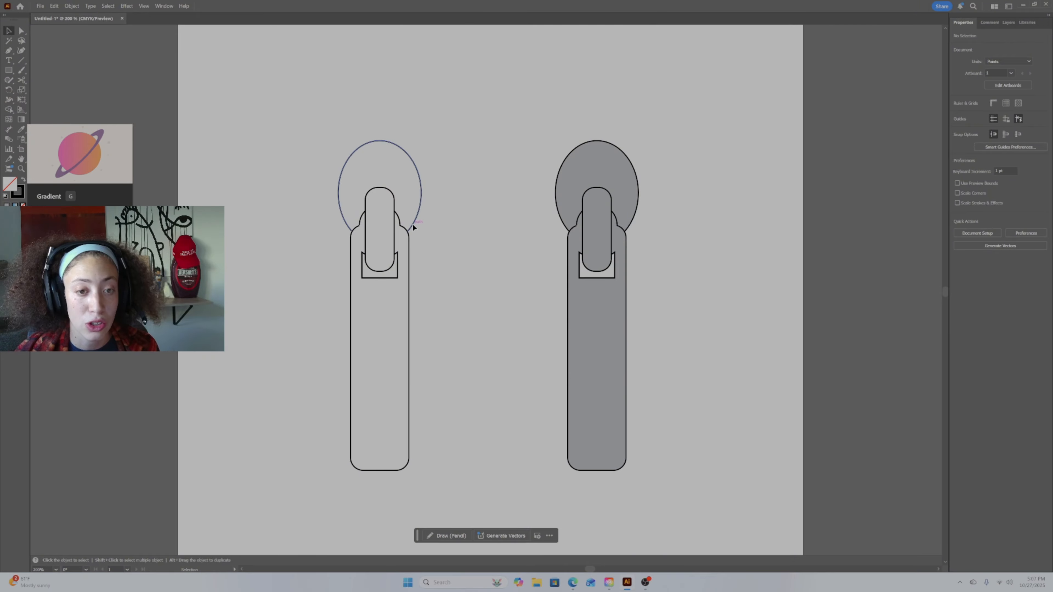
{"action": "left_click", "coordinate": [343, 106]}
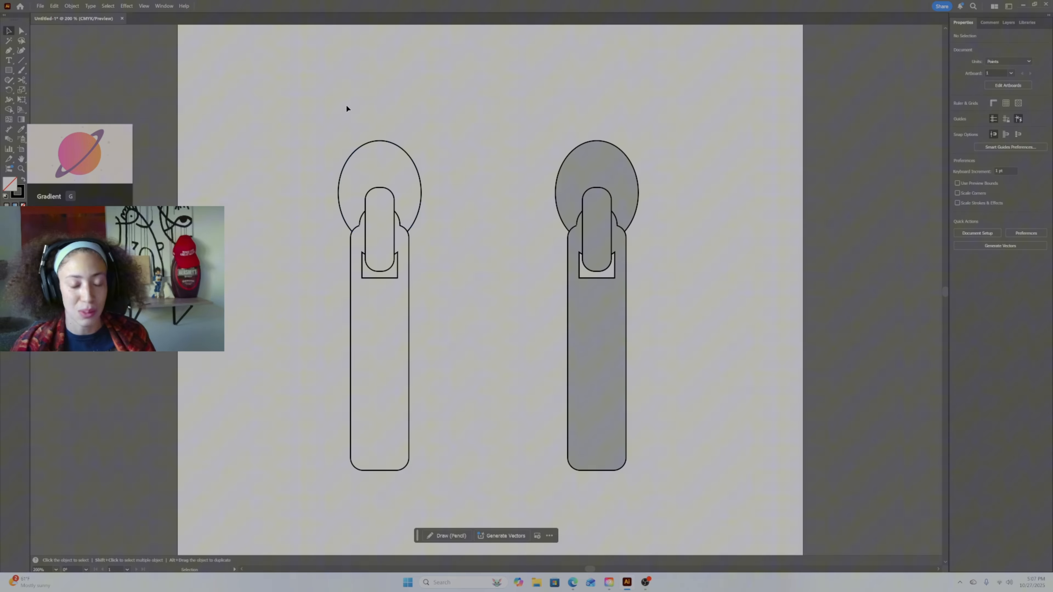
{"action": "left_click_drag", "start_coordinate": [436, 407], "coordinate": [437, 407]}
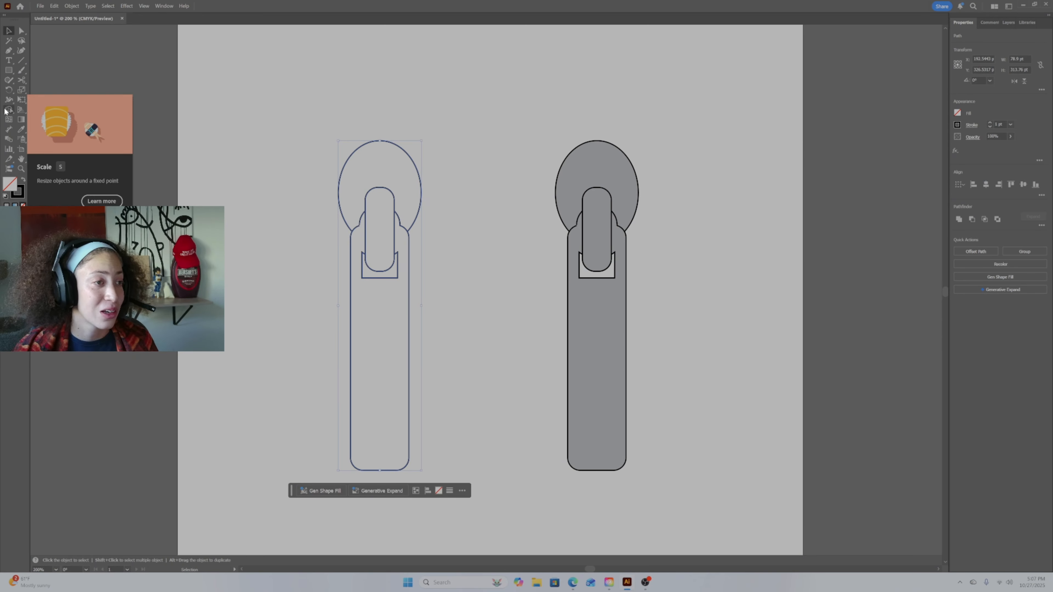
{"action": "left_click_drag", "start_coordinate": [9, 109], "coordinate": [34, 111]}
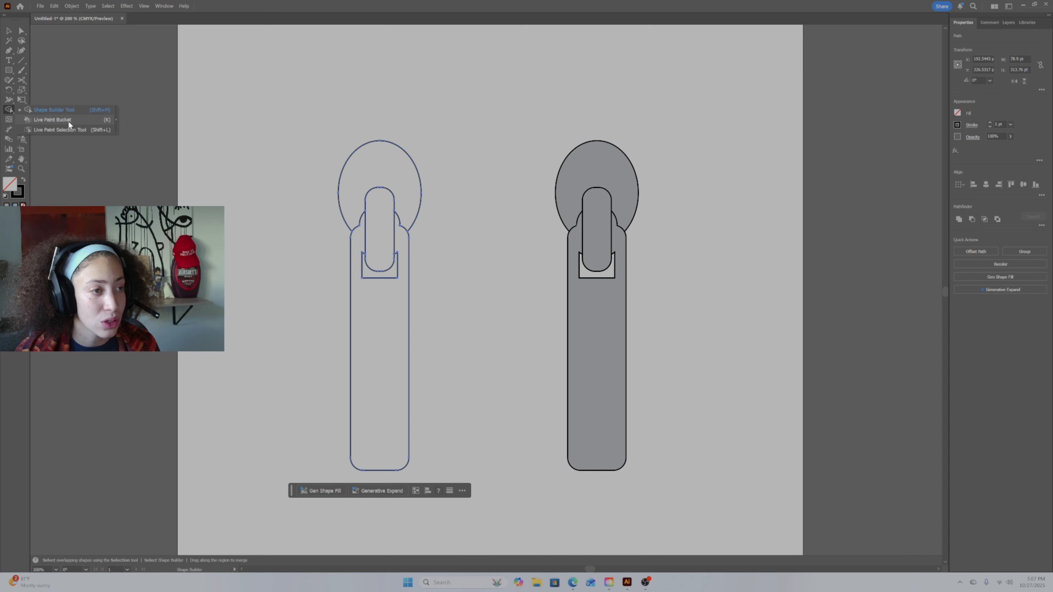
{"action": "left_click_drag", "start_coordinate": [72, 121], "coordinate": [72, 120]}
Step: Fill the original figure's head, neck and body with grey using Live Paint, leaving the collar area empty
{"action": "left_click", "coordinate": [958, 113]}
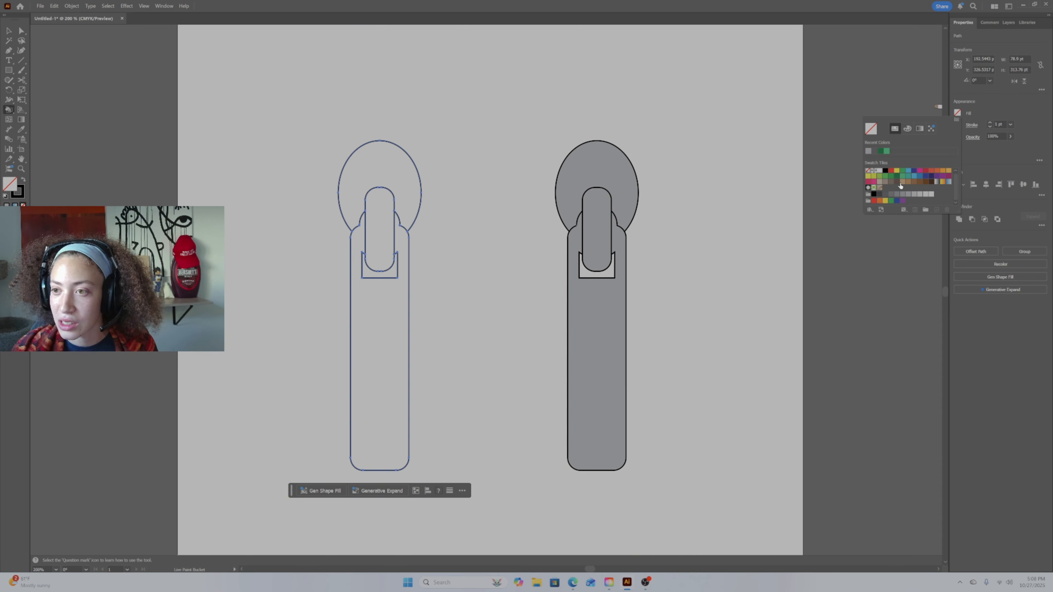
{"action": "left_click", "coordinate": [904, 194]}
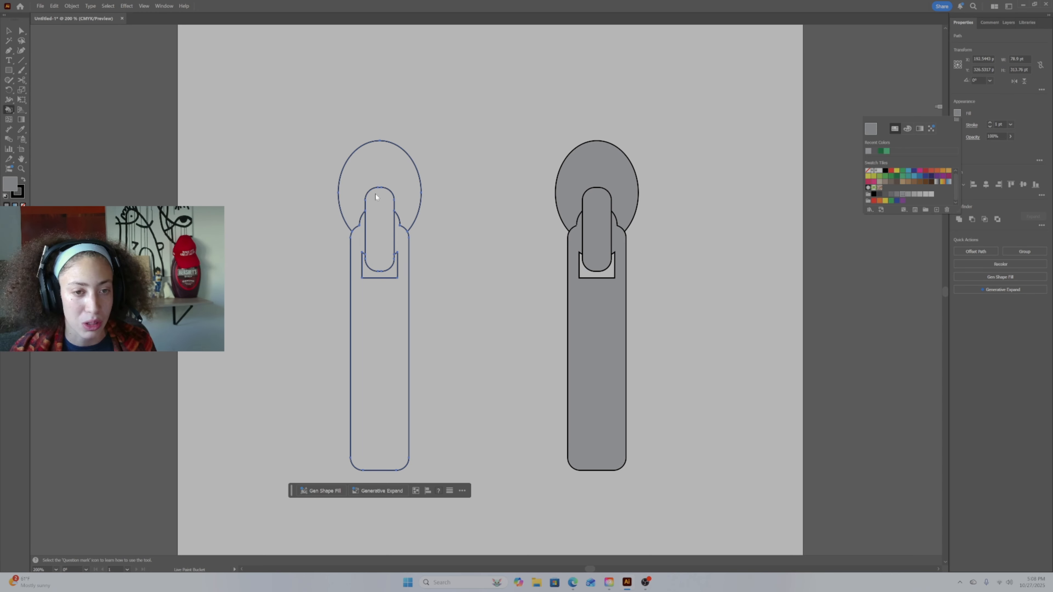
{"action": "left_click", "coordinate": [400, 174]}
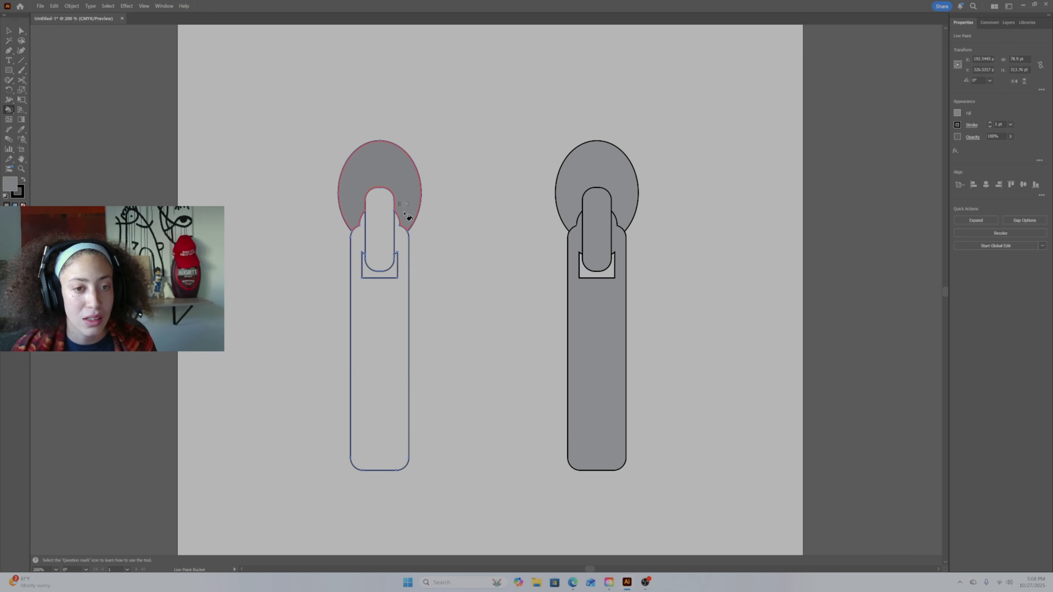
{"action": "left_click", "coordinate": [380, 214]}
{"action": "left_click", "coordinate": [402, 236]}
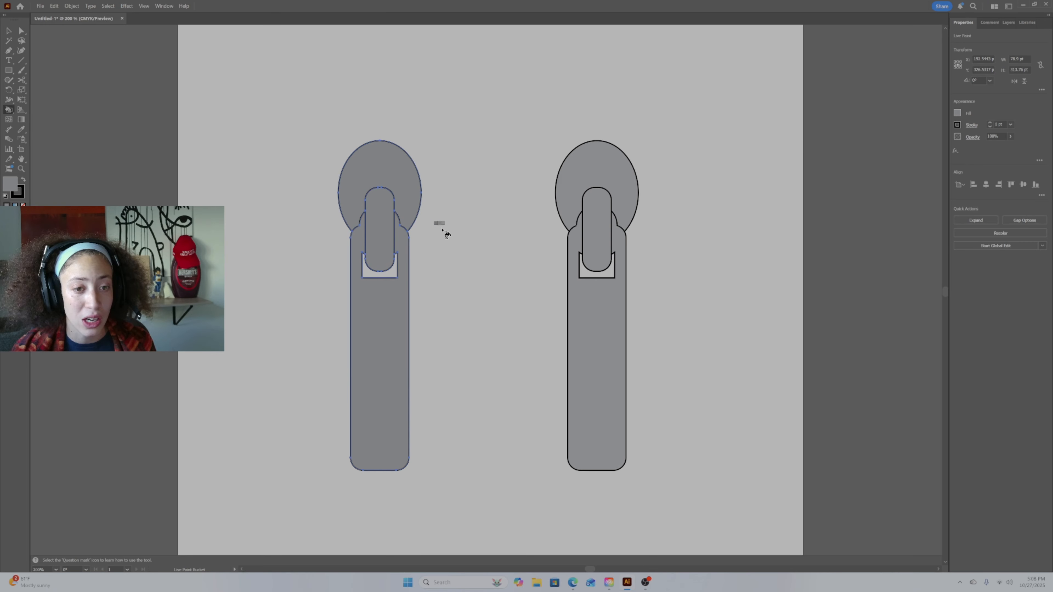
{"action": "key", "text": "v"}
{"action": "left_click", "coordinate": [507, 176]}
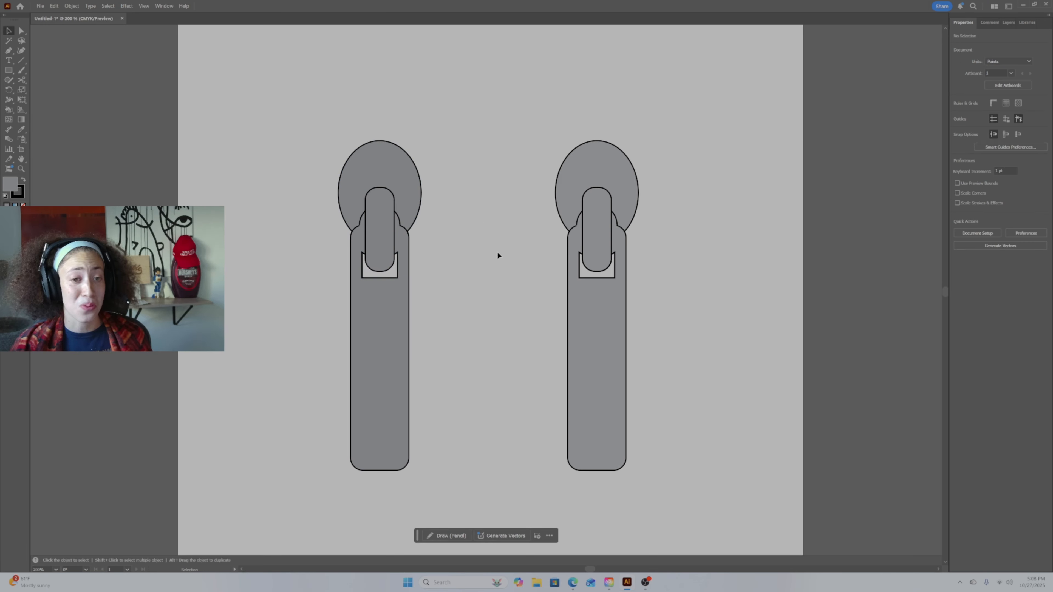
Step: Paste the YKK lettering, move it towards the copied figure's head and try a grey fill on it
{"action": "key", "text": "ctrl+v"}
{"action": "left_click_drag", "start_coordinate": [539, 185], "coordinate": [580, 211]}
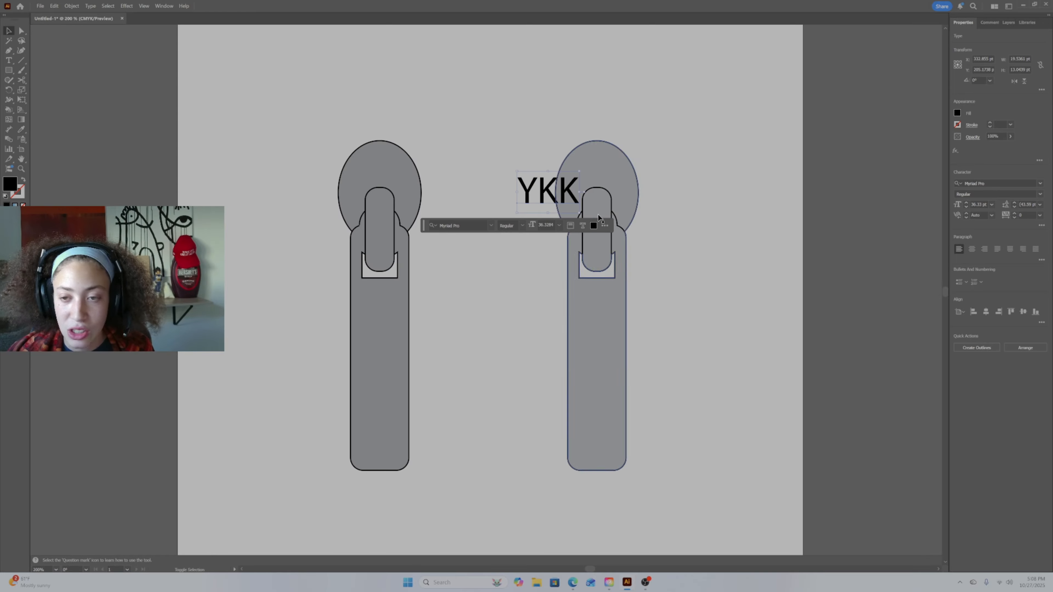
{"action": "left_click", "coordinate": [957, 111]}
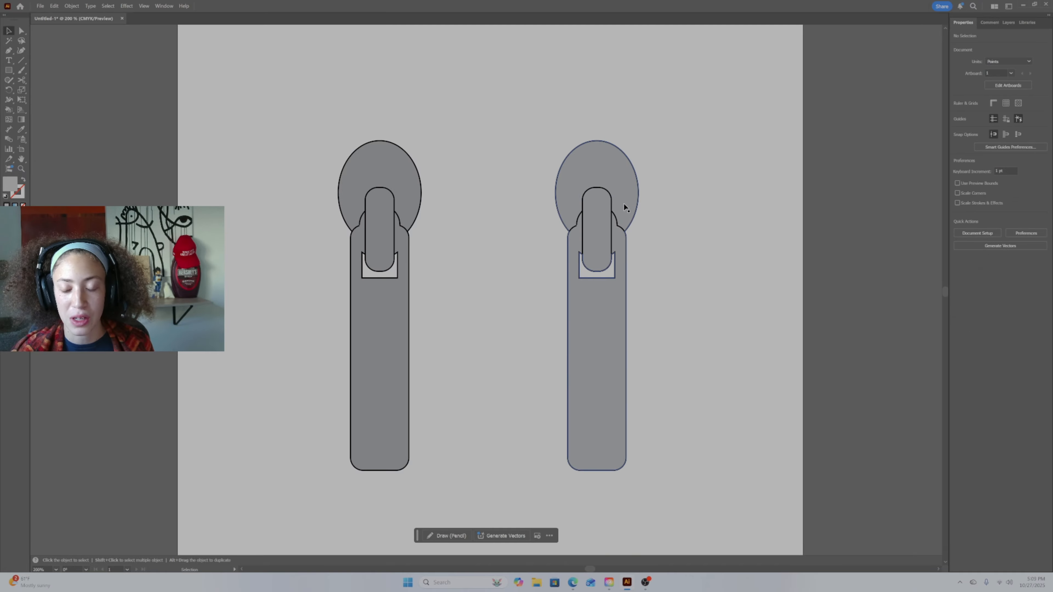
Step: Inspect the copied figure's merged grey shape and its separate neck path by selecting each one
{"action": "left_click", "coordinate": [616, 173]}
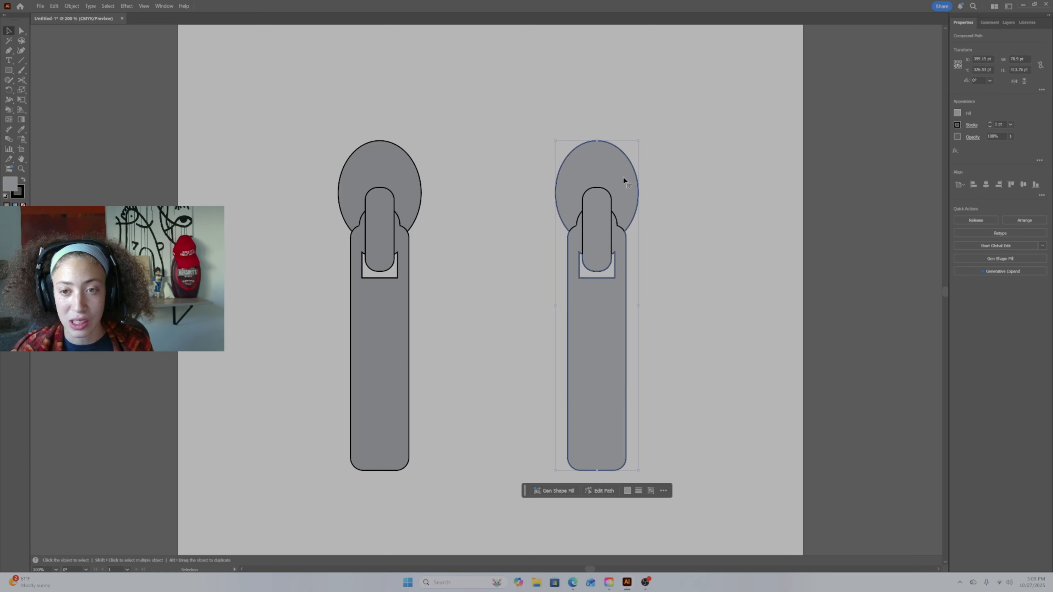
{"action": "left_click", "coordinate": [612, 213]}
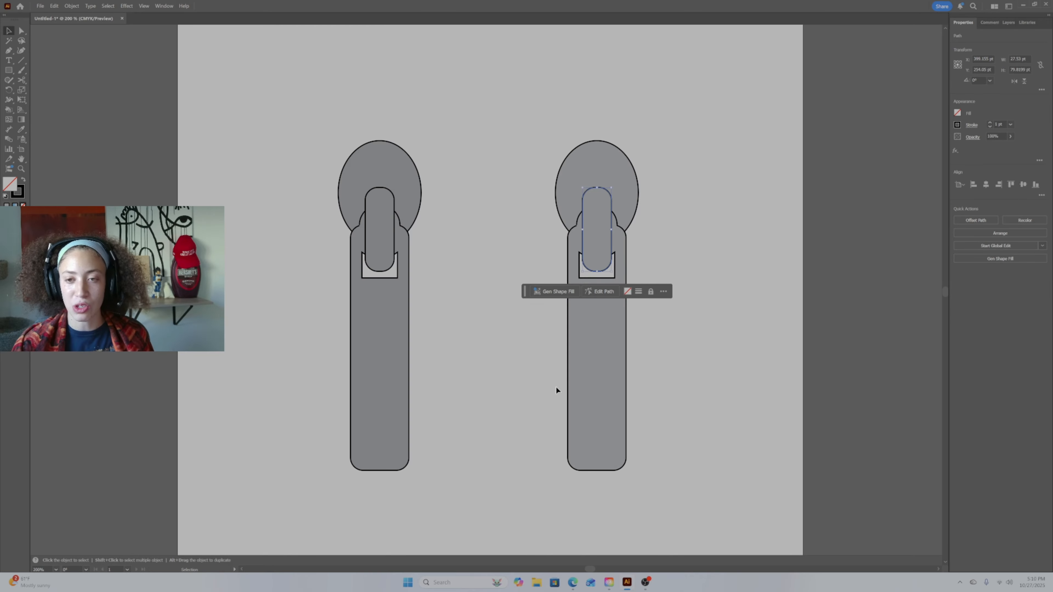
{"action": "scroll", "coordinate": [556, 390], "scroll_direction": "up", "scroll_amount": 1}
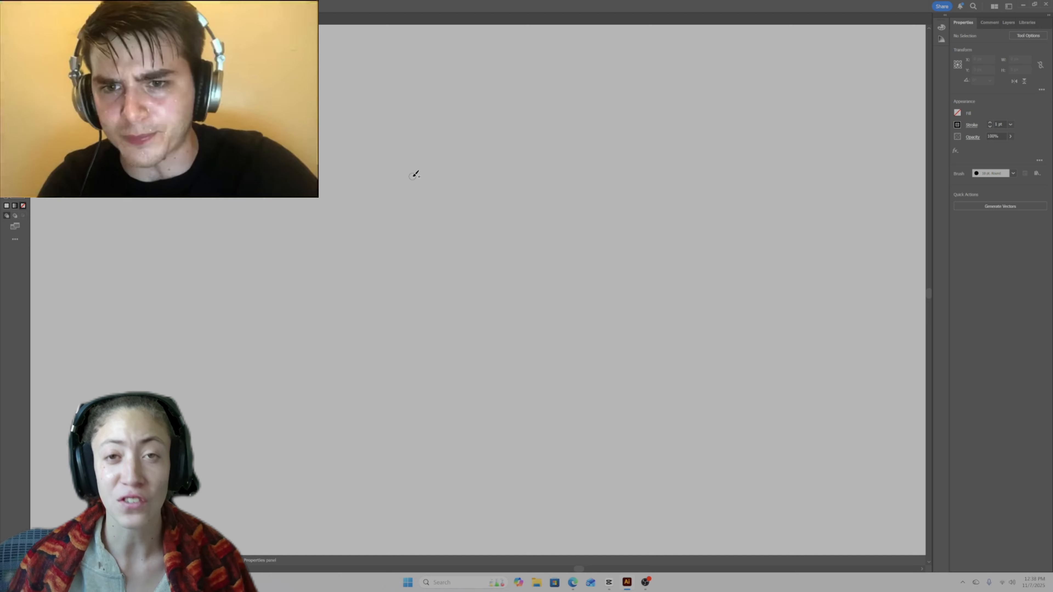
Step: Paint a hooded jacket with thick strokes, including sleeves, front seam, sleeve patches and pockets
{"action": "mouse_move", "coordinate": [416, 172]}
{"action": "left_mouse_down"}
{"action": "mouse_move", "coordinate": [552, 283]}
{"action": "mouse_move", "coordinate": [482, 94]}
{"action": "mouse_move", "coordinate": [460, 179]}
{"action": "mouse_move", "coordinate": [473, 365]}
{"action": "mouse_move", "coordinate": [516, 360]}
{"action": "mouse_move", "coordinate": [593, 193]}
{"action": "mouse_move", "coordinate": [354, 219]}
{"action": "mouse_move", "coordinate": [372, 191]}
{"action": "left_mouse_up"}
{"action": "left_click_drag", "start_coordinate": [364, 200], "coordinate": [372, 212]}
Step: Choose a finer brush and paint dashed stitch lines at both cuffs and along the jacket's hem
{"action": "left_click", "coordinate": [1013, 173]}
{"action": "left_click", "coordinate": [950, 192]}
{"action": "left_click_drag", "start_coordinate": [299, 237], "coordinate": [311, 269]}
{"action": "left_click_drag", "start_coordinate": [665, 189], "coordinate": [649, 246]}
{"action": "left_click_drag", "start_coordinate": [411, 357], "coordinate": [431, 361]}
{"action": "left_click_drag", "start_coordinate": [521, 356], "coordinate": [542, 355]}
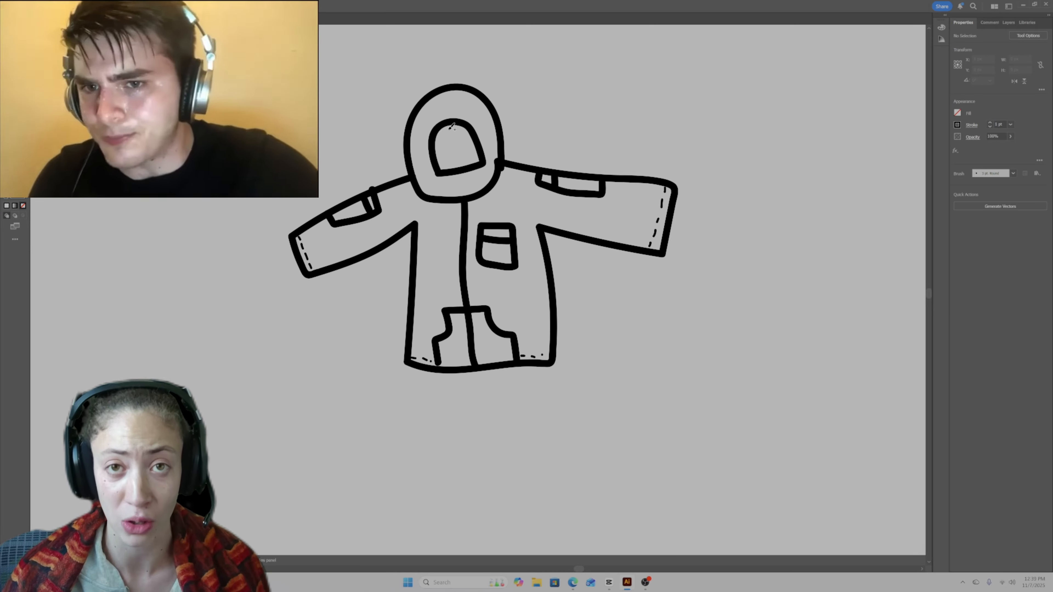
Step: Paint two dot eyes and a frown inside the hood, and cross out the whole jacket drawing with thick red strokes
{"action": "left_click", "coordinate": [442, 144]}
{"action": "left_click", "coordinate": [457, 143]}
{"action": "left_click_drag", "start_coordinate": [447, 167], "coordinate": [471, 164]}
{"action": "left_click_drag", "start_coordinate": [311, 356], "coordinate": [655, 129]}
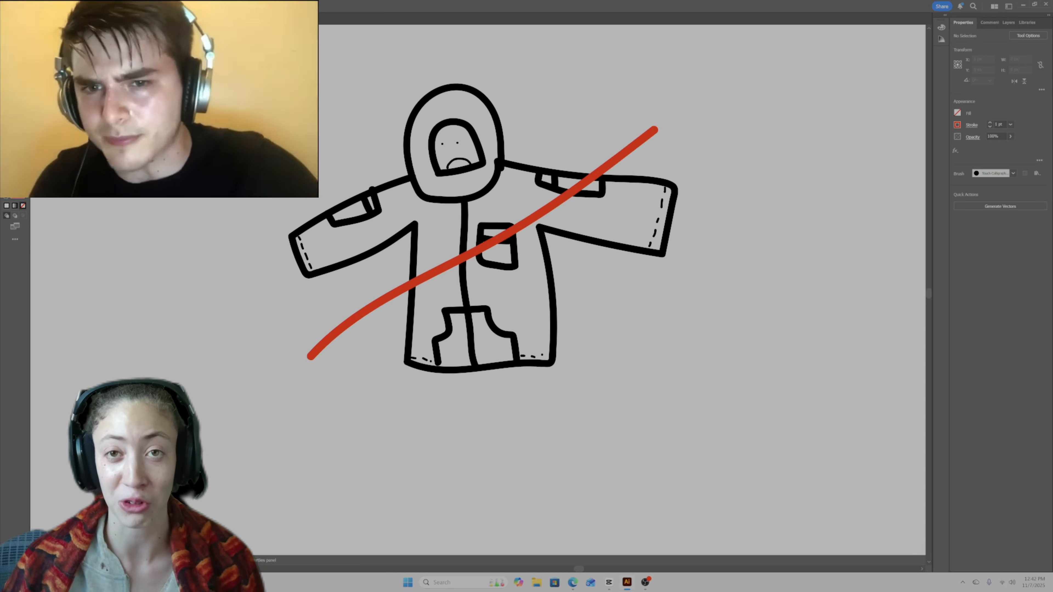
{"action": "left_click_drag", "start_coordinate": [307, 178], "coordinate": [748, 343]}
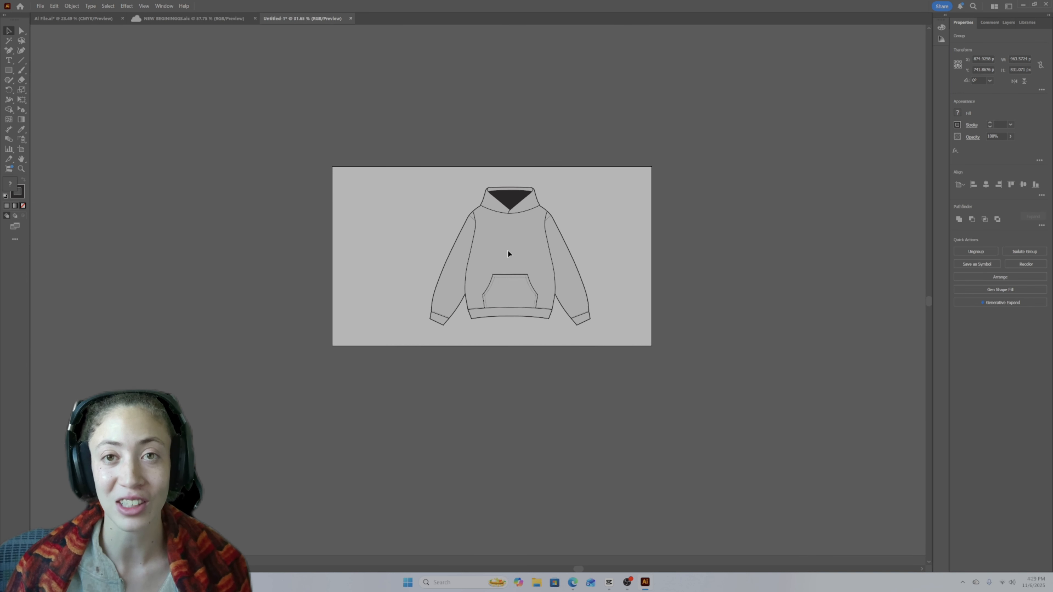
Step: Move the grouped hoodie mock-up further right on its artboard
{"action": "left_click_drag", "start_coordinate": [510, 251], "coordinate": [574, 249]}
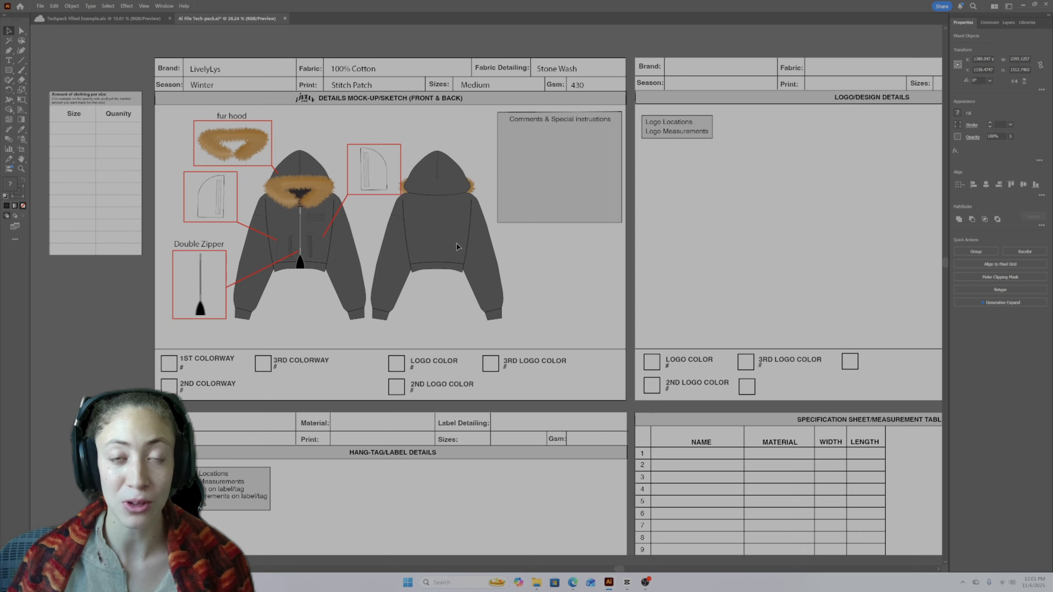
Step: Place the folded hoodie behind the bag outline in the packaging details, and put the LIVELY LYS logo on it
{"action": "scroll", "coordinate": [457, 243], "scroll_direction": "up", "scroll_amount": 3}
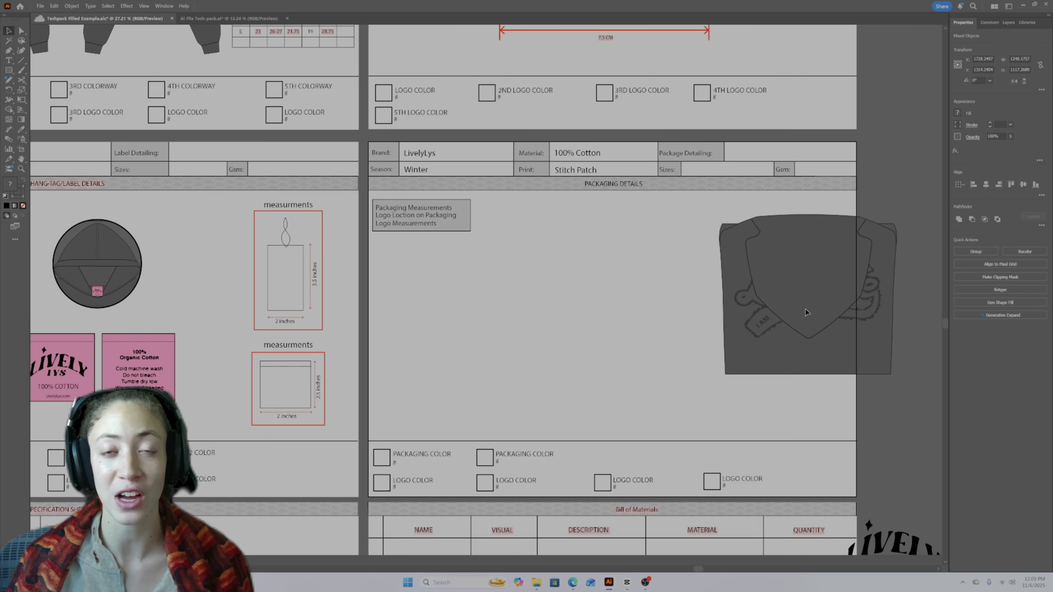
{"action": "left_click_drag", "start_coordinate": [808, 332], "coordinate": [604, 339]}
{"action": "key", "text": "ctrl+shift+["}
{"action": "key", "text": "ctrl+v"}
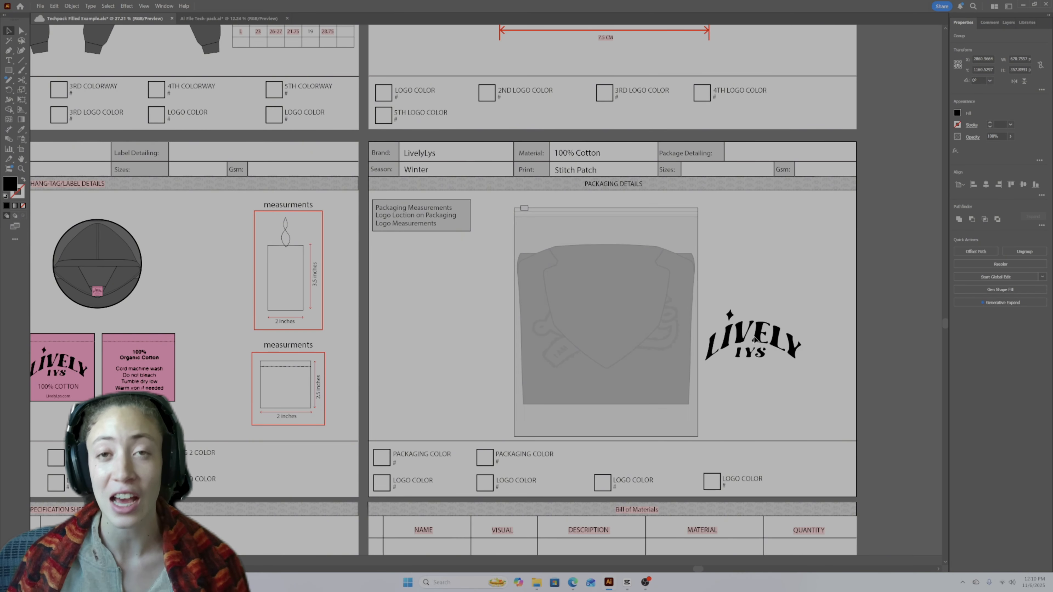
{"action": "left_click_drag", "start_coordinate": [755, 340], "coordinate": [619, 329]}
Step: Adjust the hoodie's left shoulder line where it meets the hood
{"action": "left_click_drag", "start_coordinate": [413, 260], "coordinate": [487, 224]}
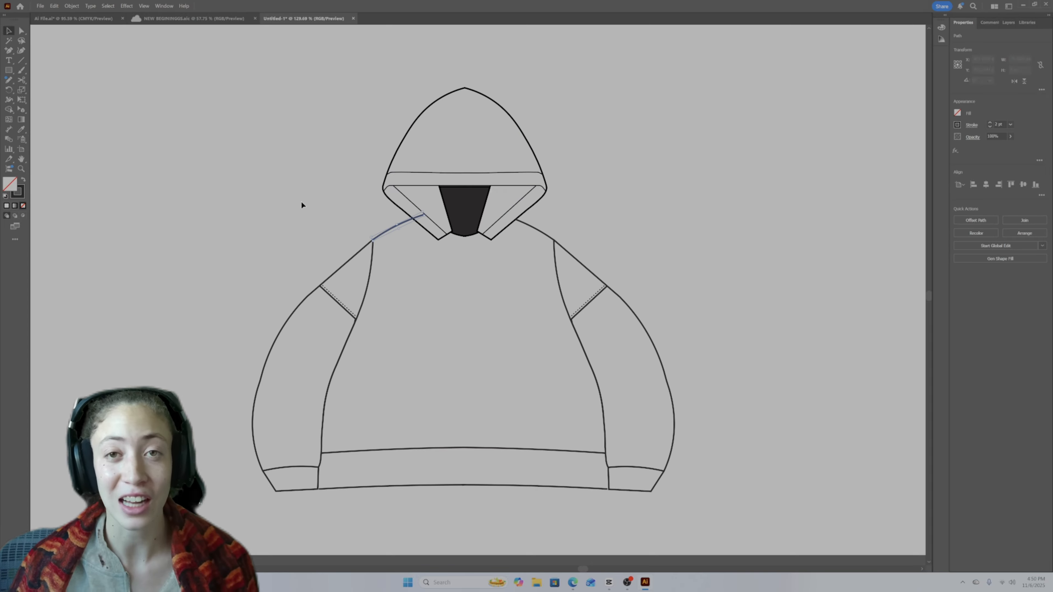
{"action": "left_click", "coordinate": [437, 232]}
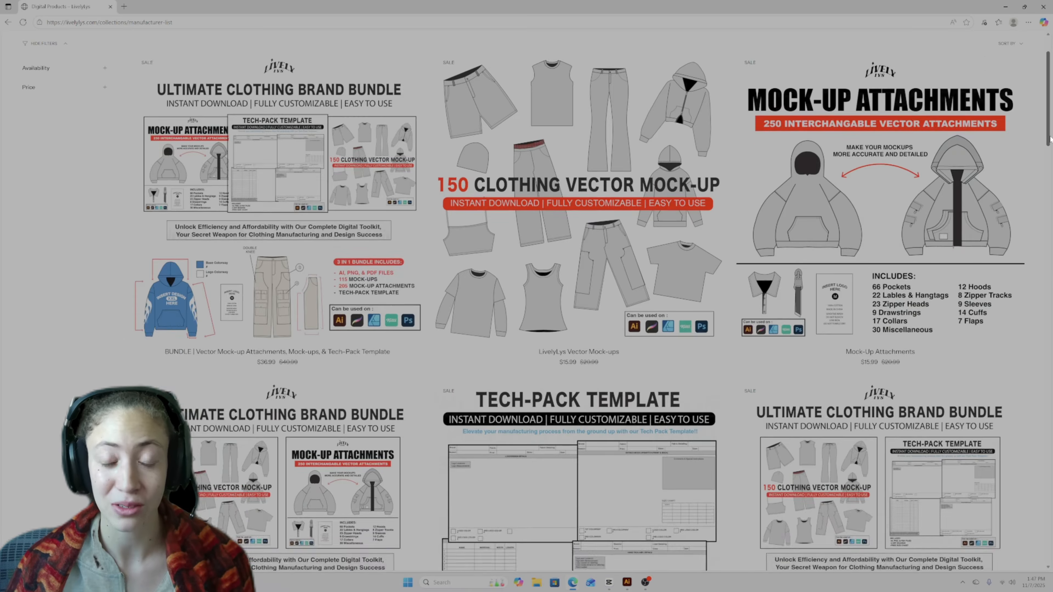
Step: Look through the clothing mock-up and tech-pack products on the LivelyLys store page in the browser
{"action": "scroll", "coordinate": [1049, 139], "scroll_direction": "down", "scroll_amount": 15}
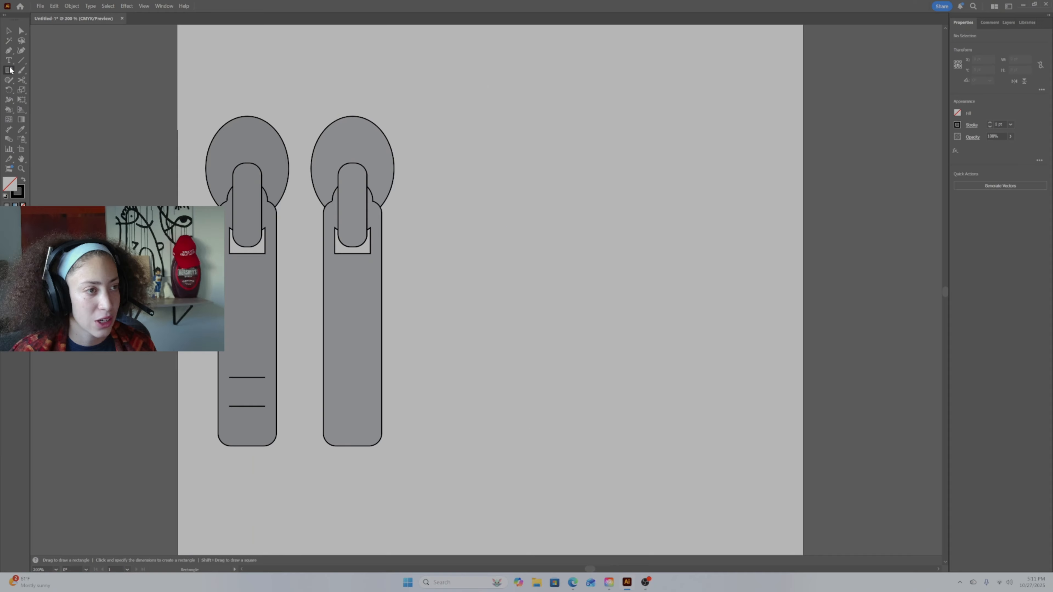
Step: In Illustrator, draw an upright ellipse about 66 × 84 pt to the right of the two finished zipper pulls
{"action": "left_click_drag", "start_coordinate": [10, 70], "coordinate": [39, 74]}
{"action": "left_click", "coordinate": [55, 92]}
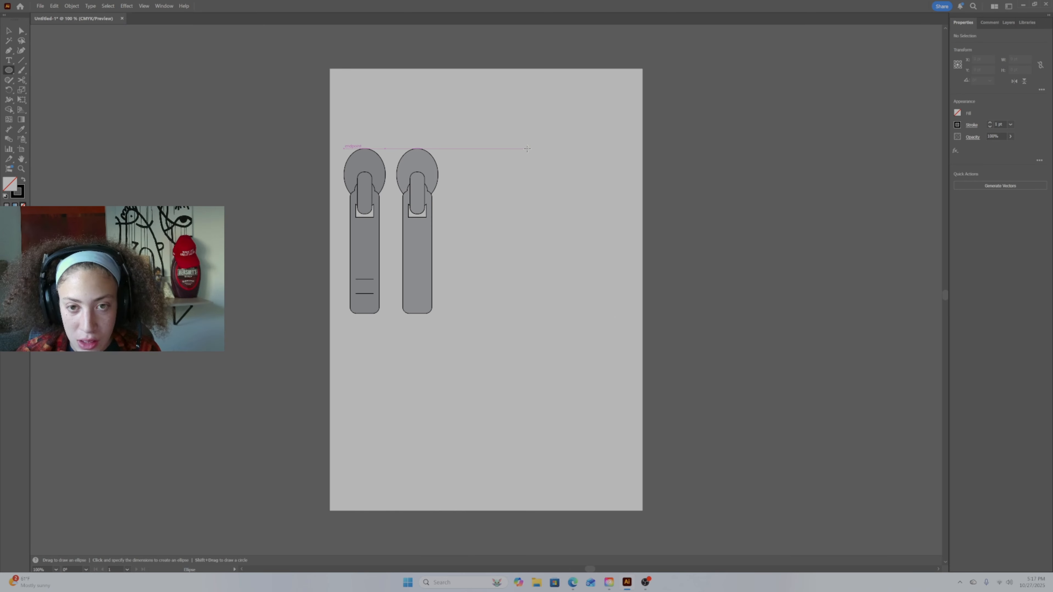
{"action": "left_click_drag", "start_coordinate": [528, 149], "coordinate": [562, 192]}
Step: Draw a tall rounded rectangle about 17 × 56 pt over the ellipse's lower edge and centre it horizontally on the ellipse
{"action": "left_click", "coordinate": [10, 73]}
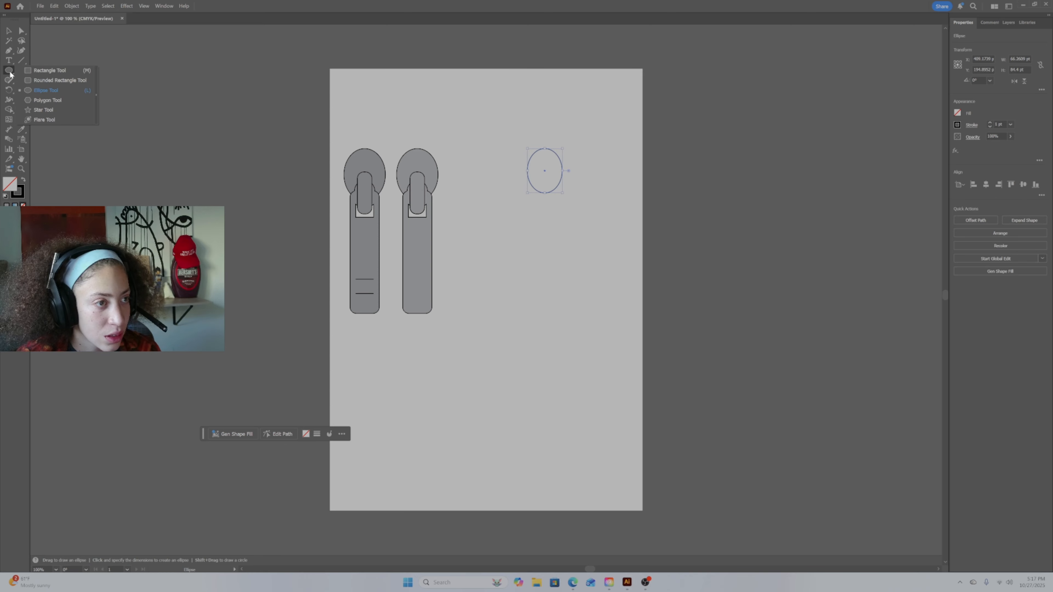
{"action": "left_click", "coordinate": [56, 80]}
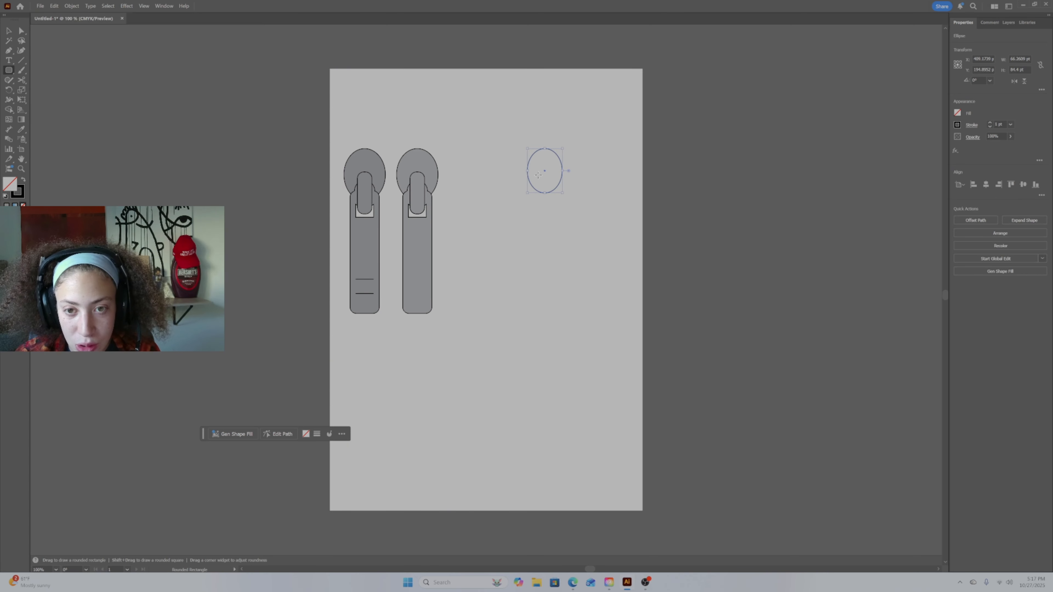
{"action": "left_click_drag", "start_coordinate": [541, 171], "coordinate": [551, 202]}
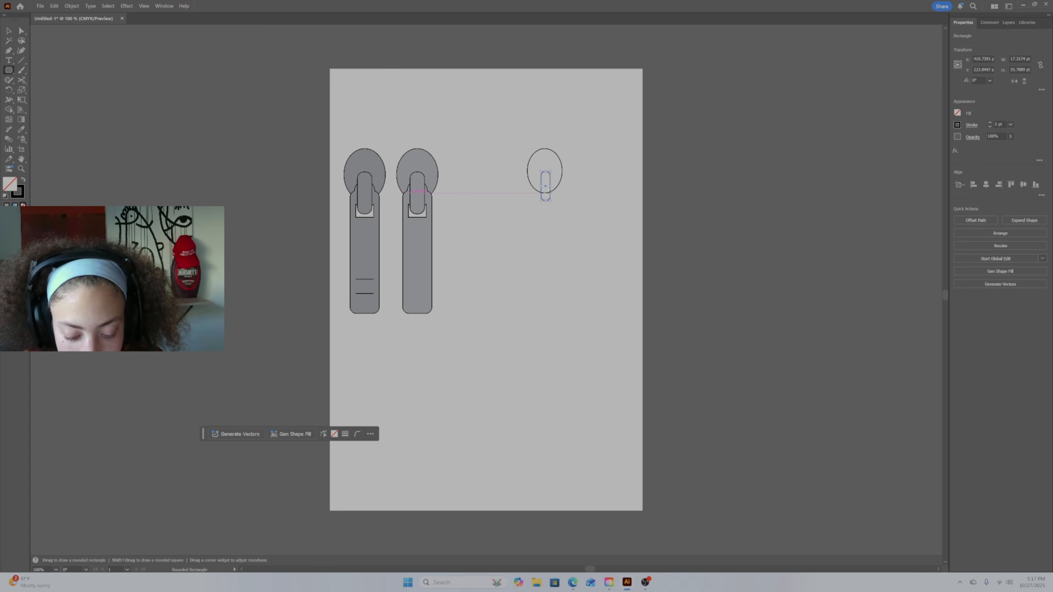
{"action": "key", "text": "v"}
{"action": "left_click_drag", "start_coordinate": [550, 182], "coordinate": [546, 180]}
{"action": "left_click_drag", "start_coordinate": [540, 135], "coordinate": [561, 185]}
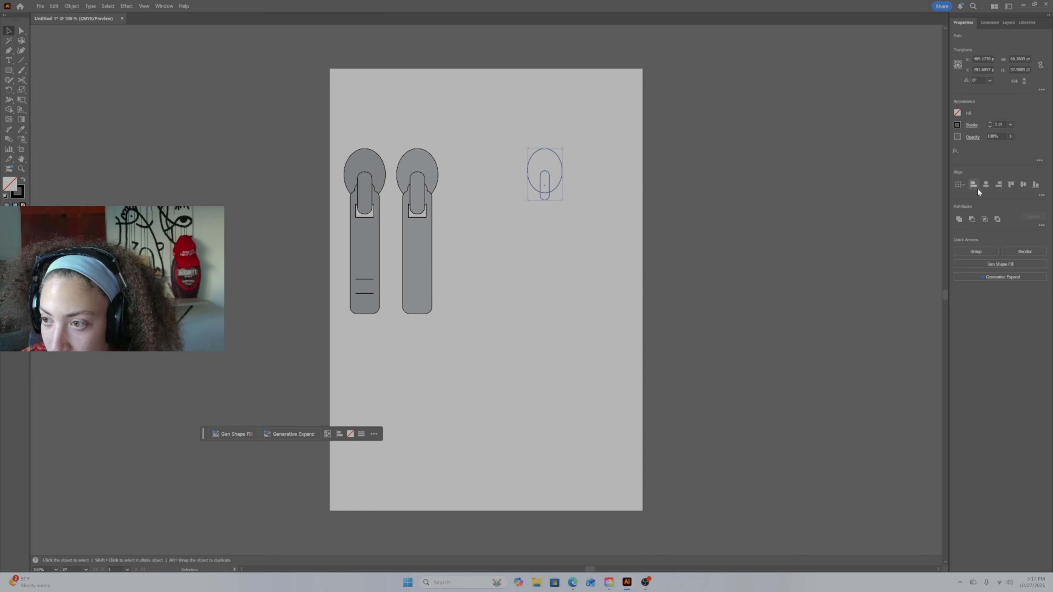
{"action": "left_click", "coordinate": [672, 188]}
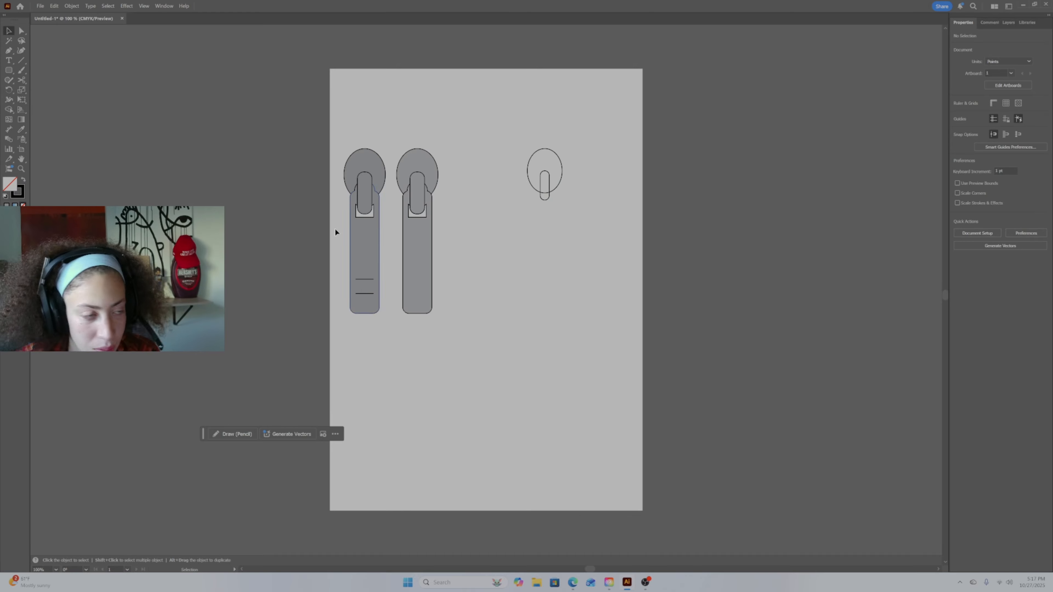
Step: Draw a circle about 74 pt across below the new ellipse
{"action": "left_click", "coordinate": [13, 73]}
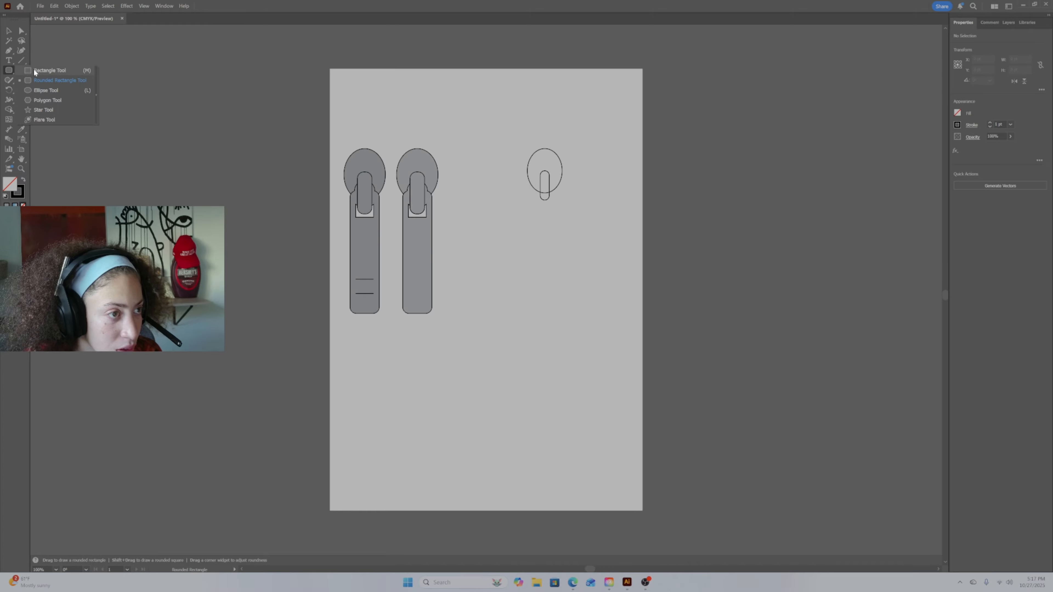
{"action": "left_click", "coordinate": [45, 91]}
{"action": "left_click_drag", "start_coordinate": [539, 231], "coordinate": [579, 259]}
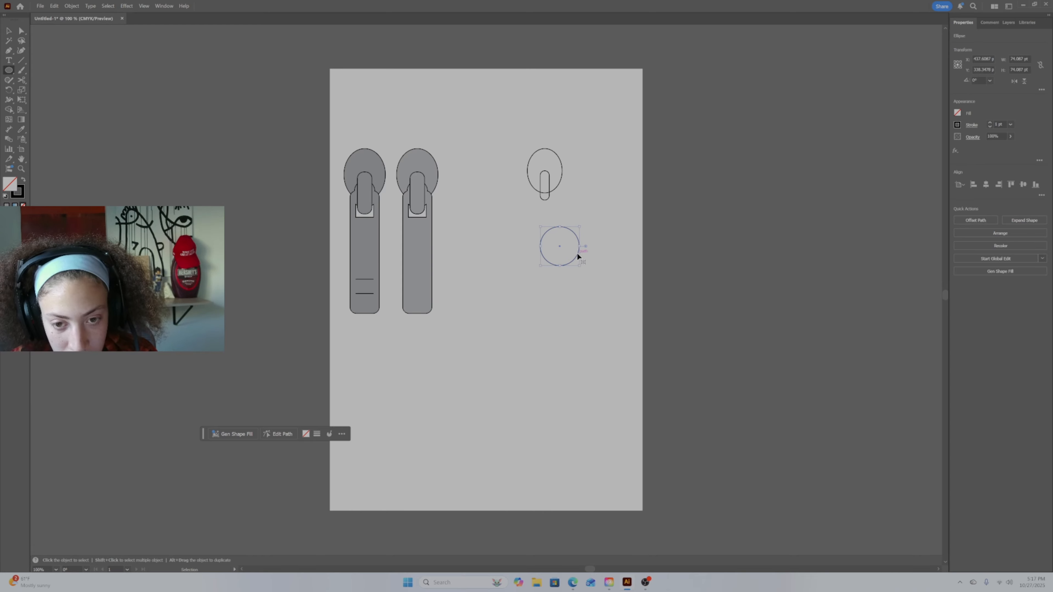
Step: Paste a copy of the circle, scale it slightly smaller and centre it inside the original as a ring
{"action": "key", "text": "ctrl+v"}
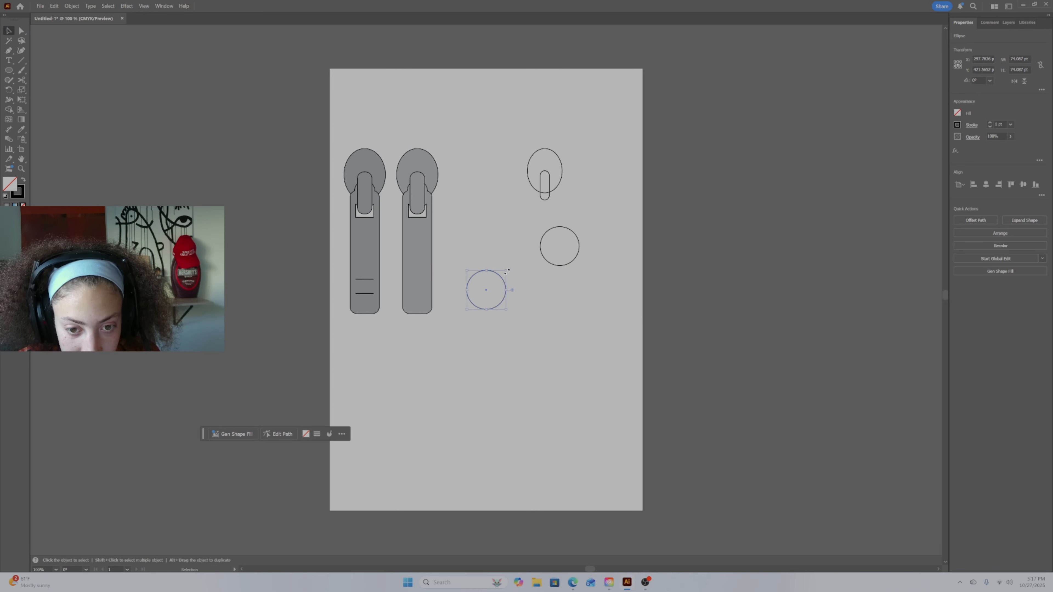
{"action": "left_click_drag", "start_coordinate": [505, 271], "coordinate": [571, 233]}
{"action": "left_click", "coordinate": [571, 213]}
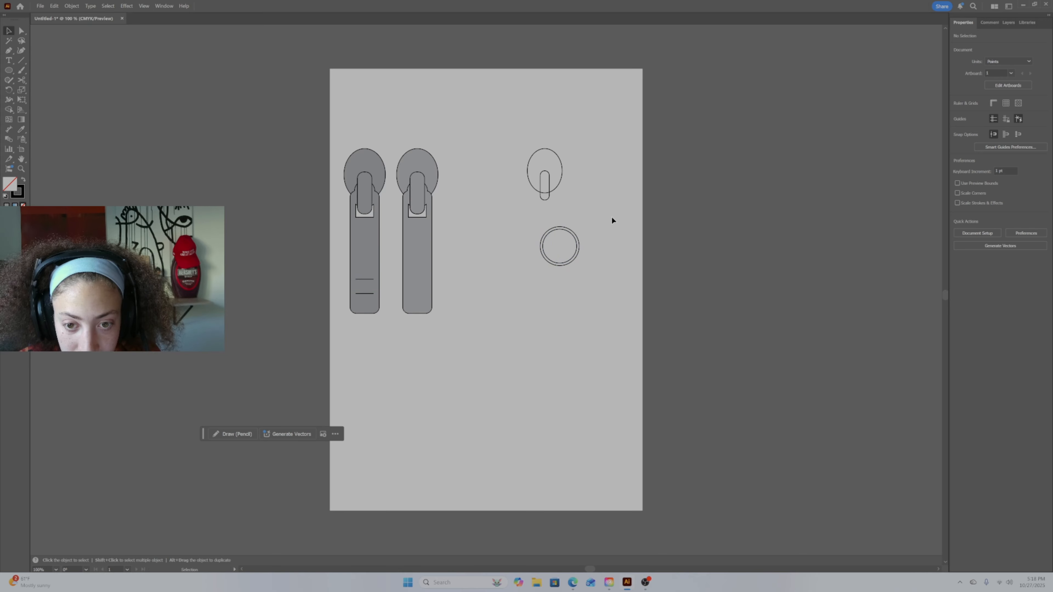
{"action": "left_click", "coordinate": [560, 228]}
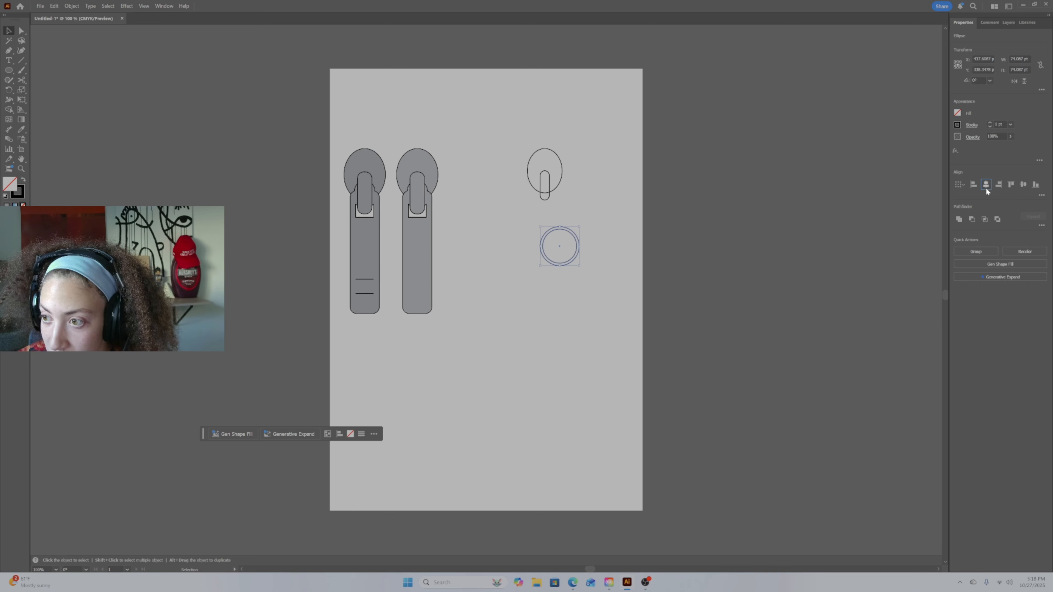
{"action": "left_click", "coordinate": [783, 209]}
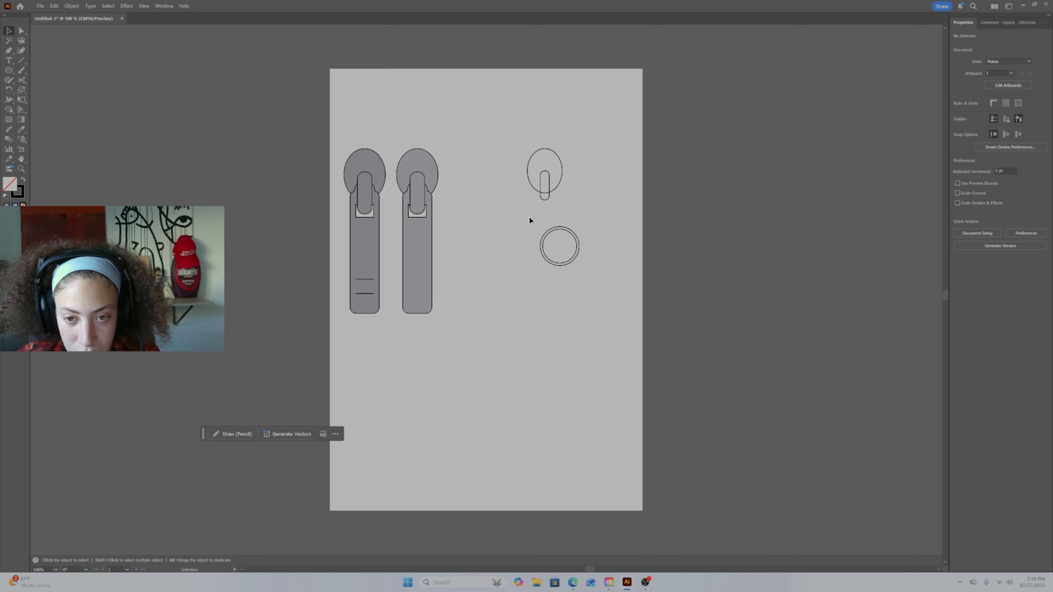
Step: Shrink the two-circle ring into a narrow oval and place it over the lower end of the tall rounded rectangle
{"action": "left_click", "coordinate": [578, 244]}
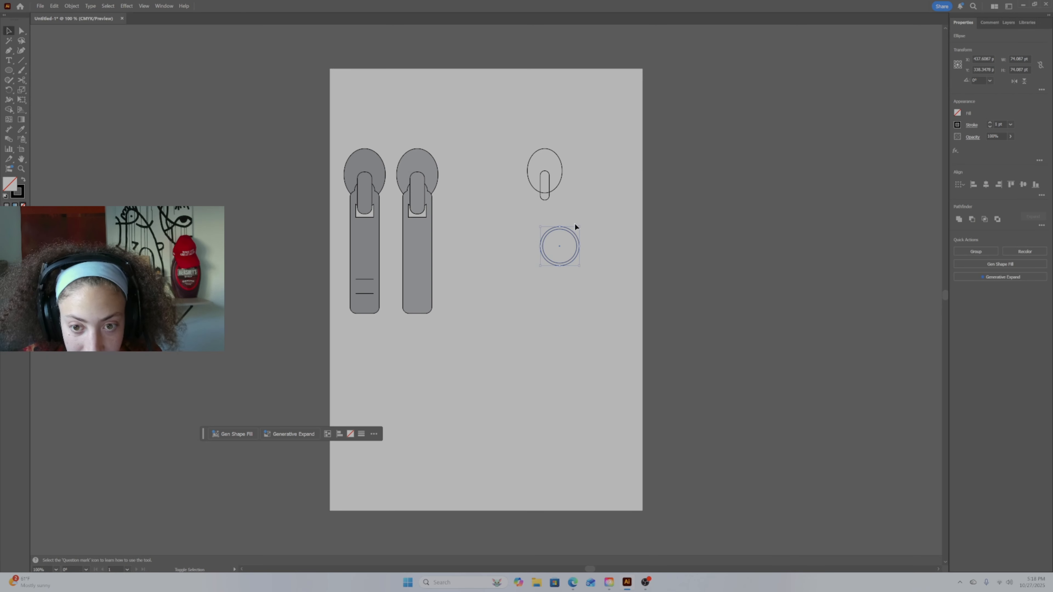
{"action": "left_click_drag", "start_coordinate": [579, 227], "coordinate": [573, 233]}
{"action": "left_click_drag", "start_coordinate": [556, 269], "coordinate": [552, 211]}
Step: Draw a small rounded rectangle about 5 × 9 pt across the lowest point of the oval ring
{"action": "left_click", "coordinate": [15, 71]}
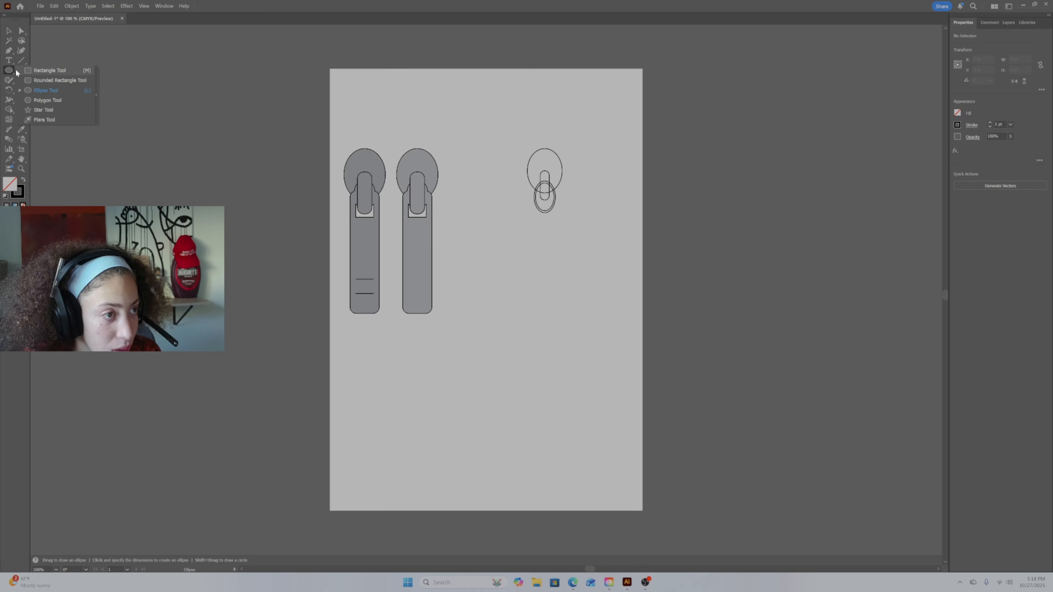
{"action": "left_click", "coordinate": [58, 81]}
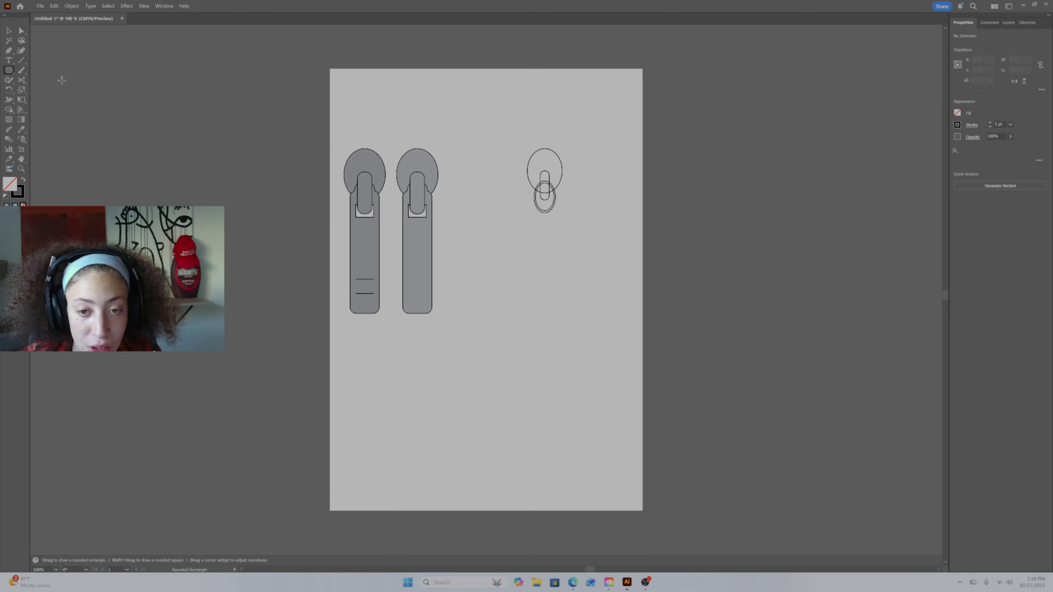
{"action": "left_click", "coordinate": [21, 170]}
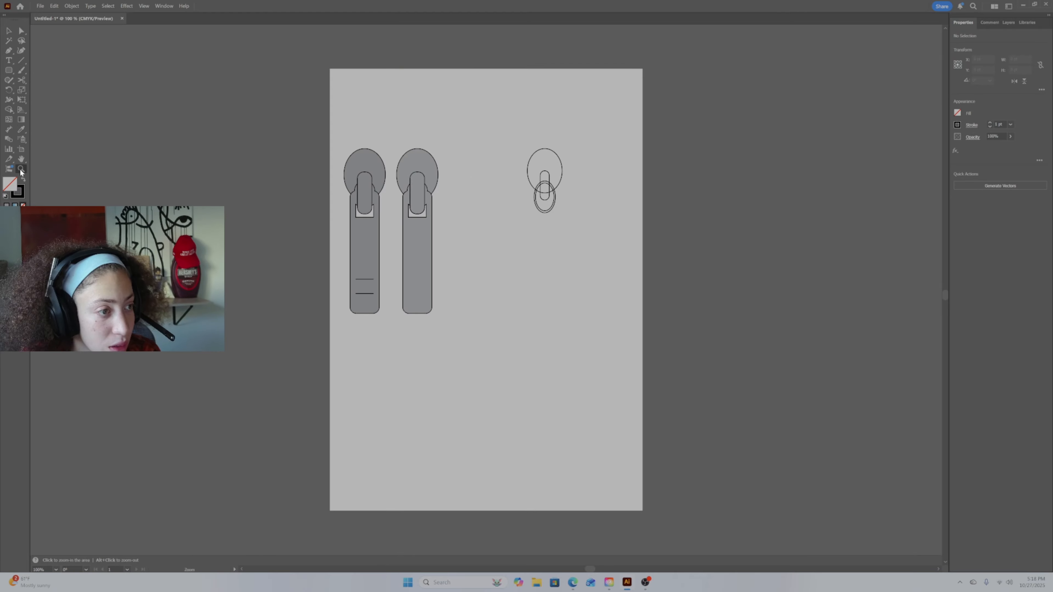
{"action": "left_click", "coordinate": [548, 210]}
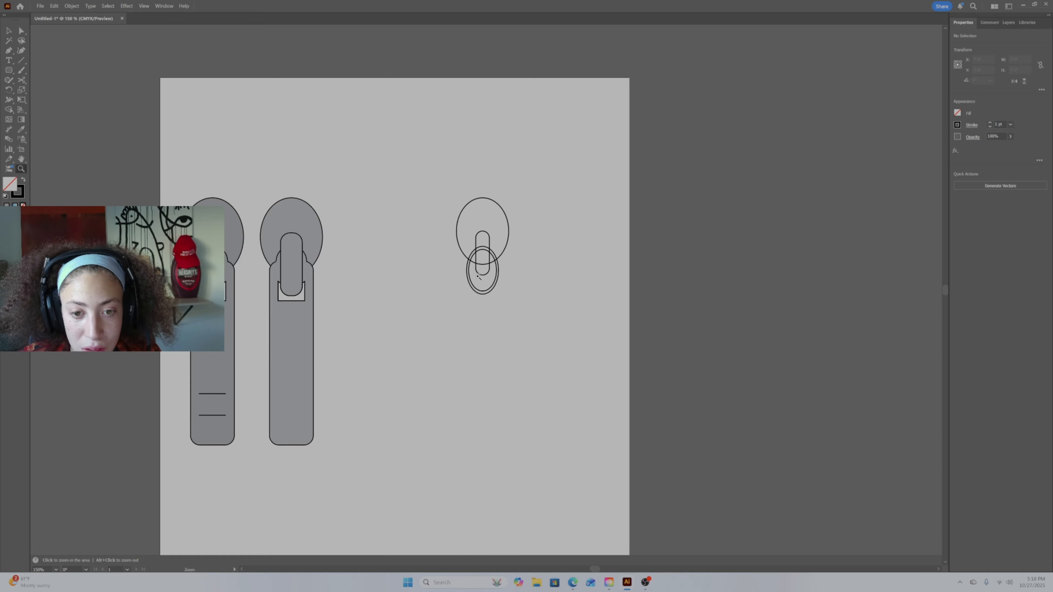
{"action": "left_click", "coordinate": [481, 287]}
{"action": "key", "text": "m"}
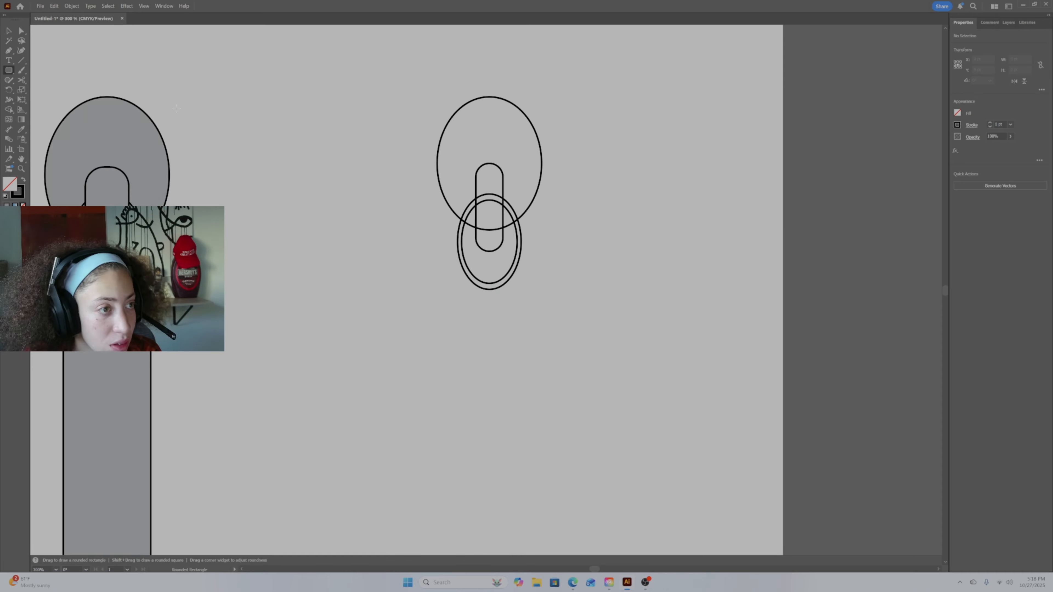
{"action": "left_click_drag", "start_coordinate": [485, 279], "coordinate": [494, 295]}
{"action": "key", "text": "v"}
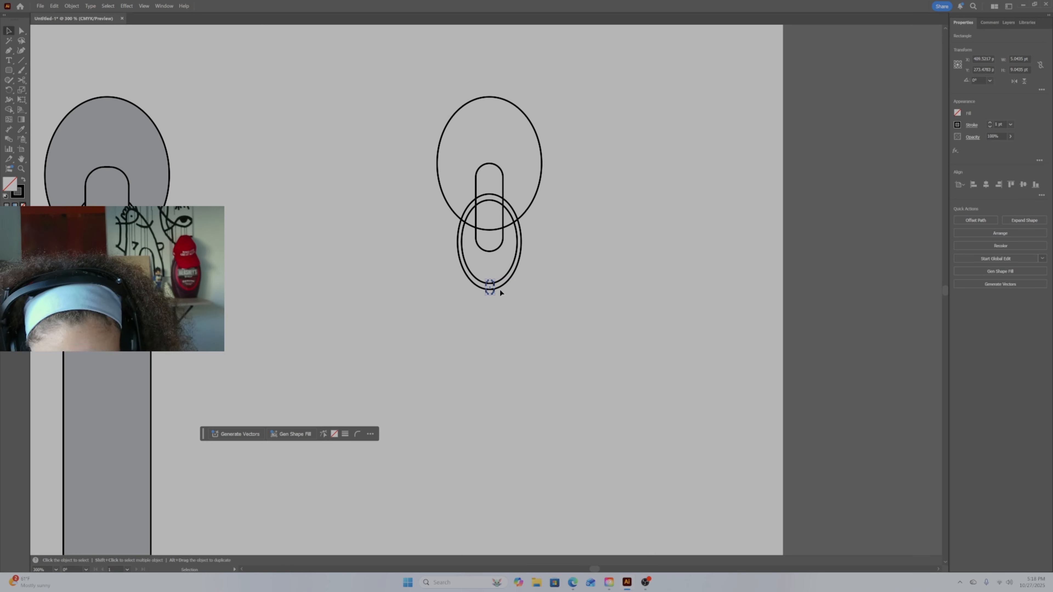
Step: Align all shapes of the new zipper pull on their horizontal centres and keep them selected
{"action": "left_click", "coordinate": [515, 290]}
{"action": "left_click_drag", "start_coordinate": [479, 81], "coordinate": [543, 368]}
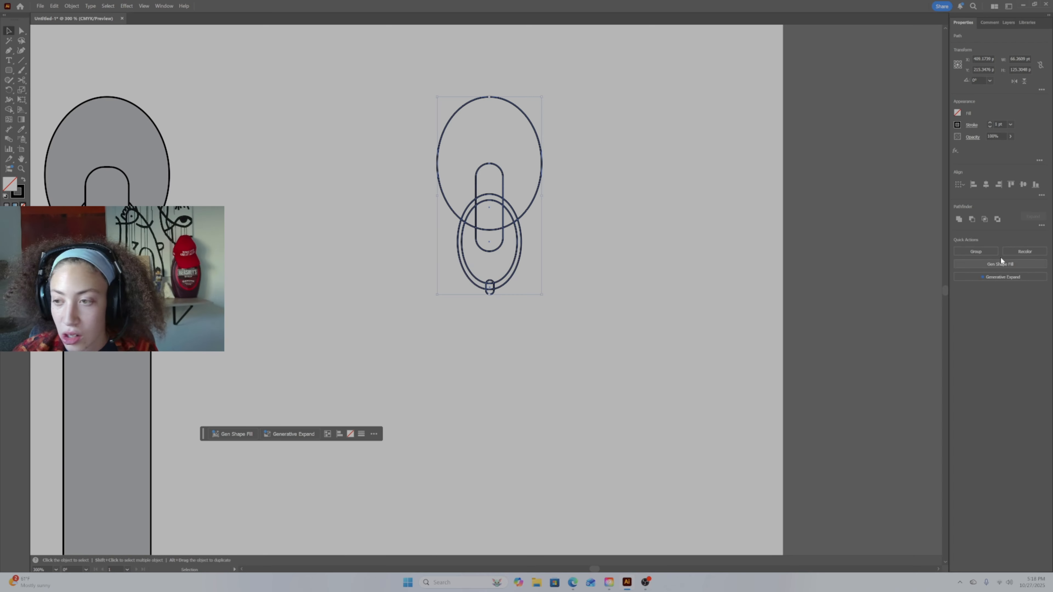
{"action": "left_click", "coordinate": [763, 168]}
{"action": "key", "text": "ctrl+z"}
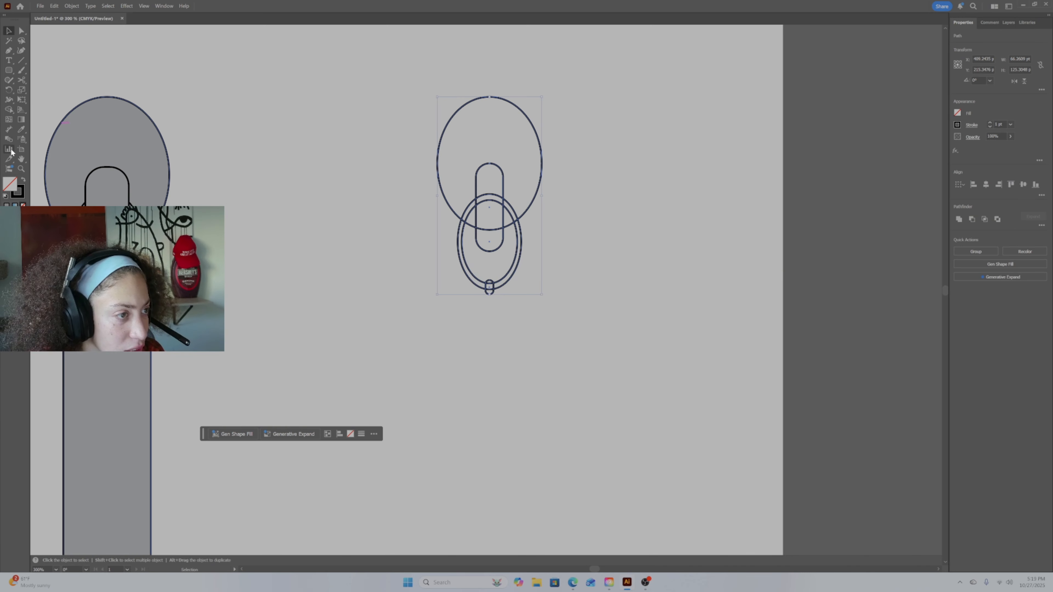
Step: Merge the overlapping regions inside the tall rounded rectangle into one shape with Shape Builder
{"action": "left_click", "coordinate": [8, 110]}
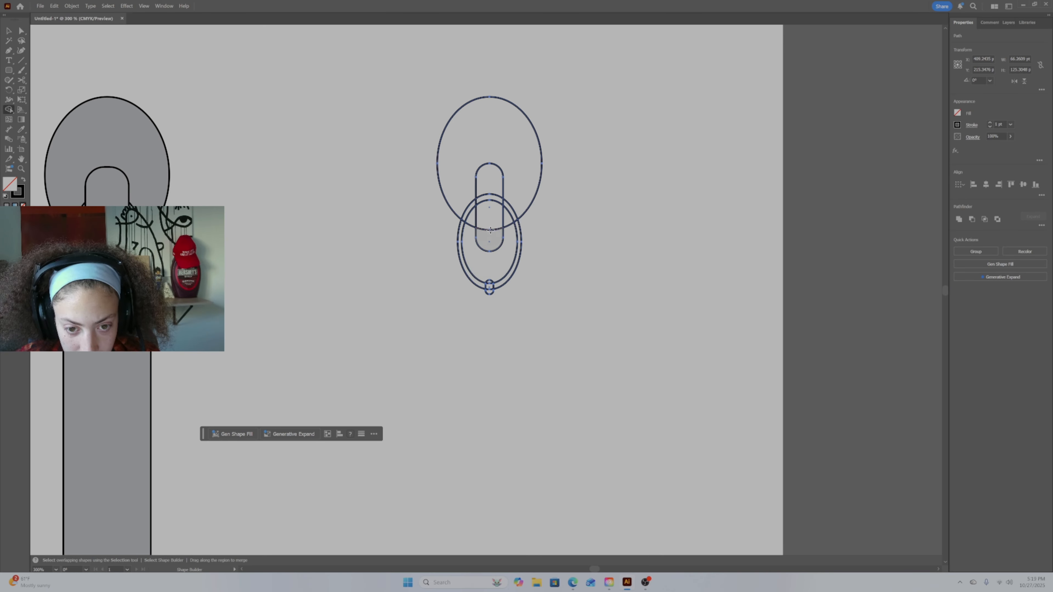
{"action": "left_click_drag", "start_coordinate": [490, 230], "coordinate": [490, 244]}
{"action": "left_click_drag", "start_coordinate": [489, 185], "coordinate": [489, 191]}
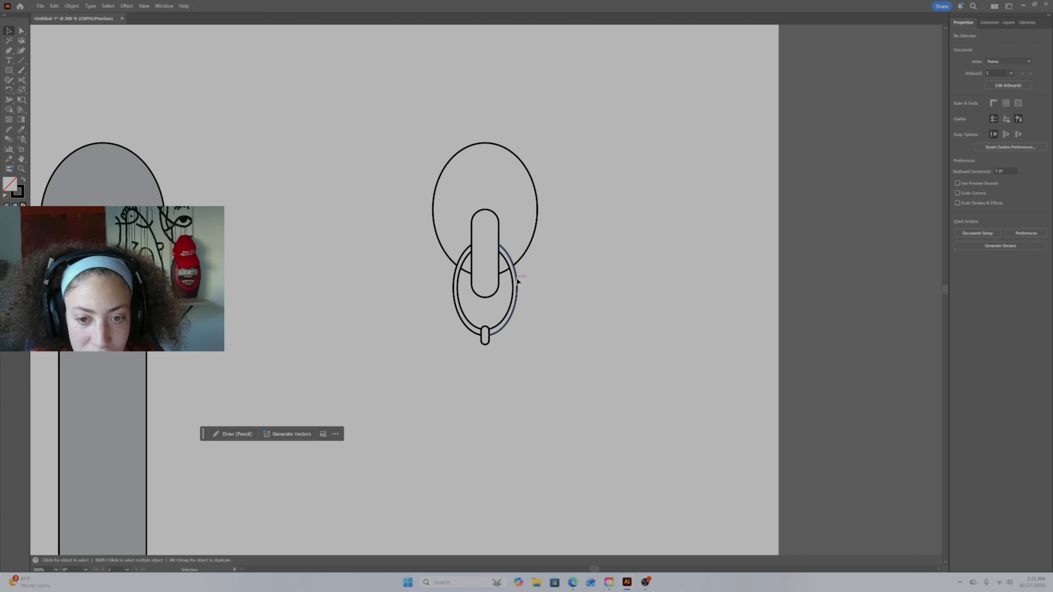
Step: Merge the overlapping regions inside the small rounded rectangle at the oval ring's lowest point with Shape Builder
{"action": "left_click", "coordinate": [464, 273]}
{"action": "left_click", "coordinate": [458, 283]}
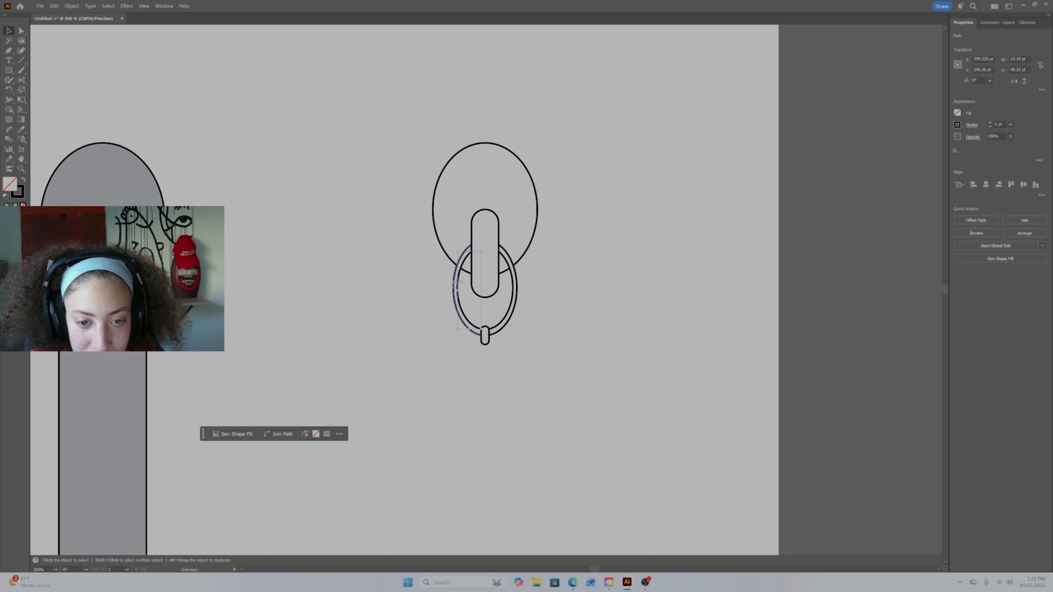
{"action": "left_click_drag", "start_coordinate": [437, 129], "coordinate": [554, 400]}
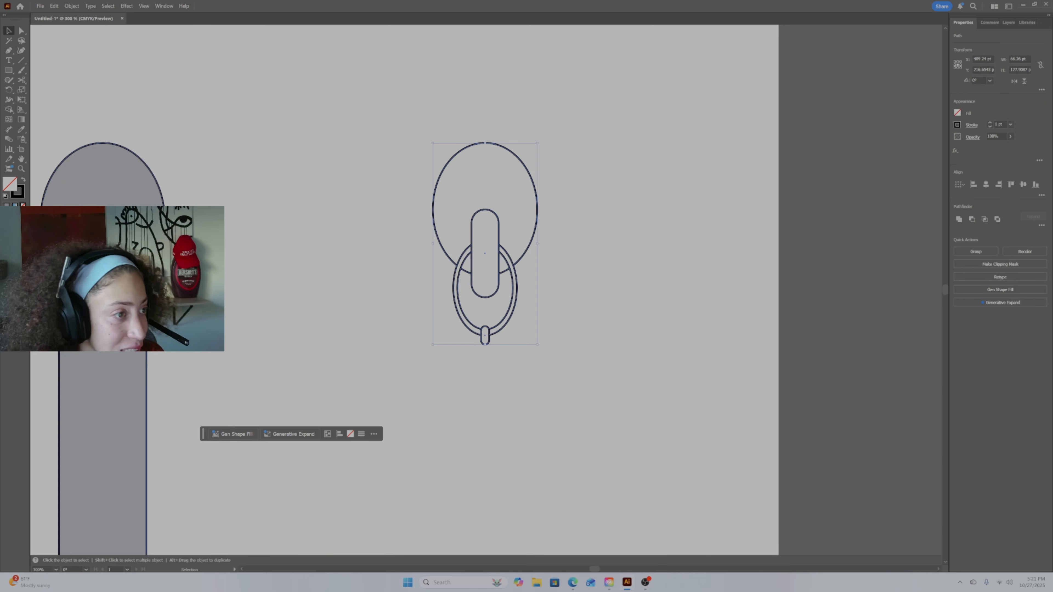
{"action": "left_click", "coordinate": [9, 109]}
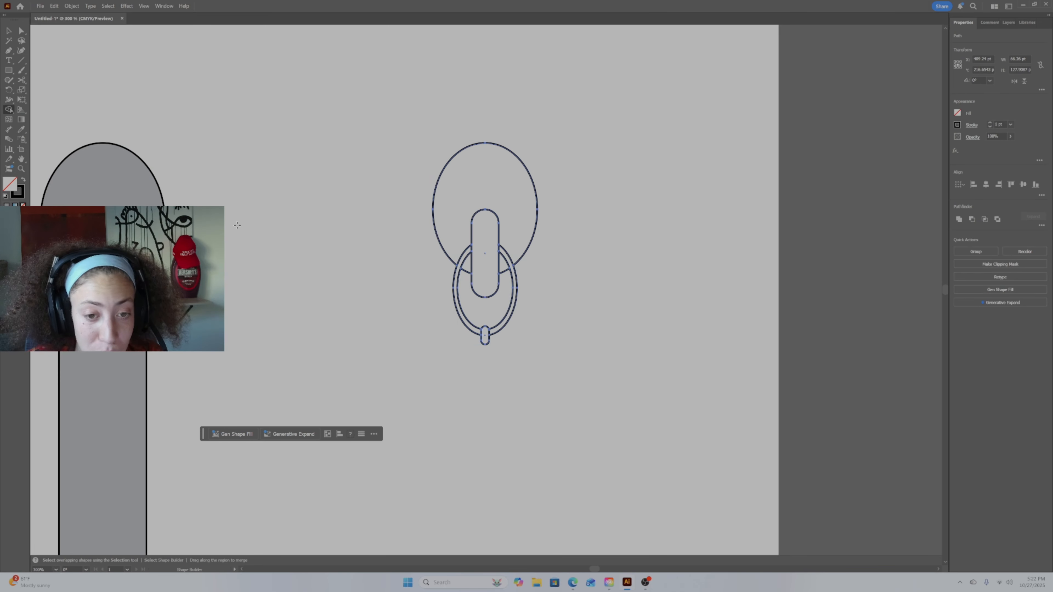
{"action": "left_click", "coordinate": [490, 332]}
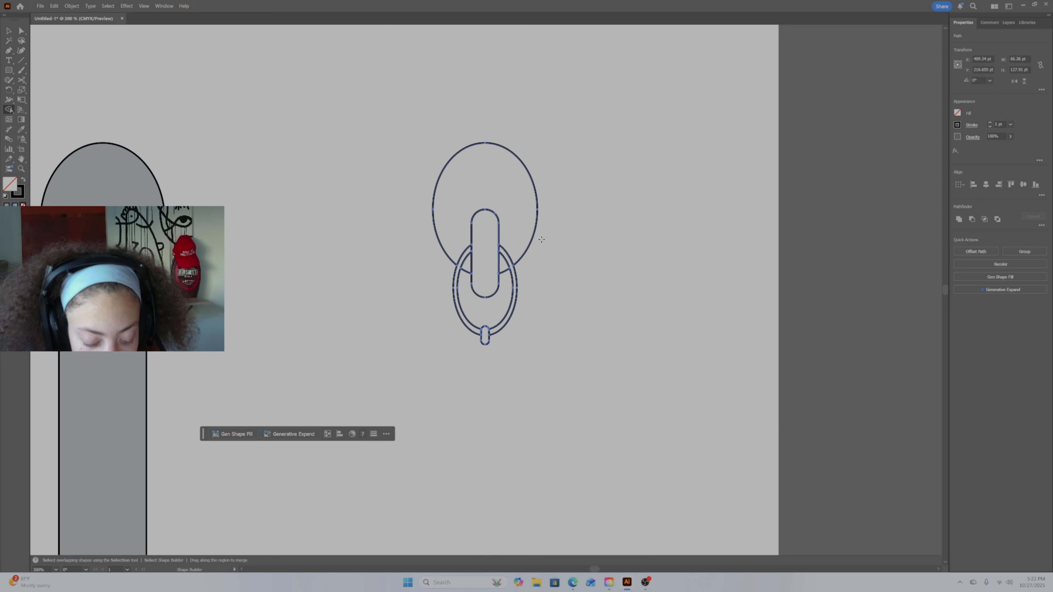
Step: Fill all shapes of the new zipper pull with a light brown swatch
{"action": "key", "text": "v"}
{"action": "left_click", "coordinate": [956, 113]}
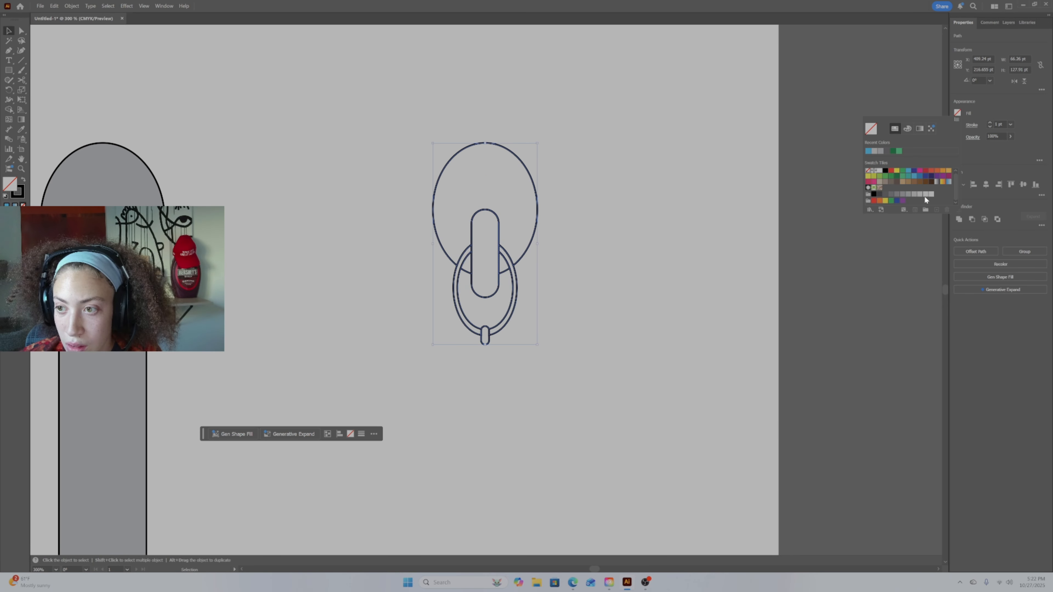
{"action": "left_click", "coordinate": [919, 170]}
{"action": "left_click", "coordinate": [903, 182]}
{"action": "left_click", "coordinate": [880, 183]}
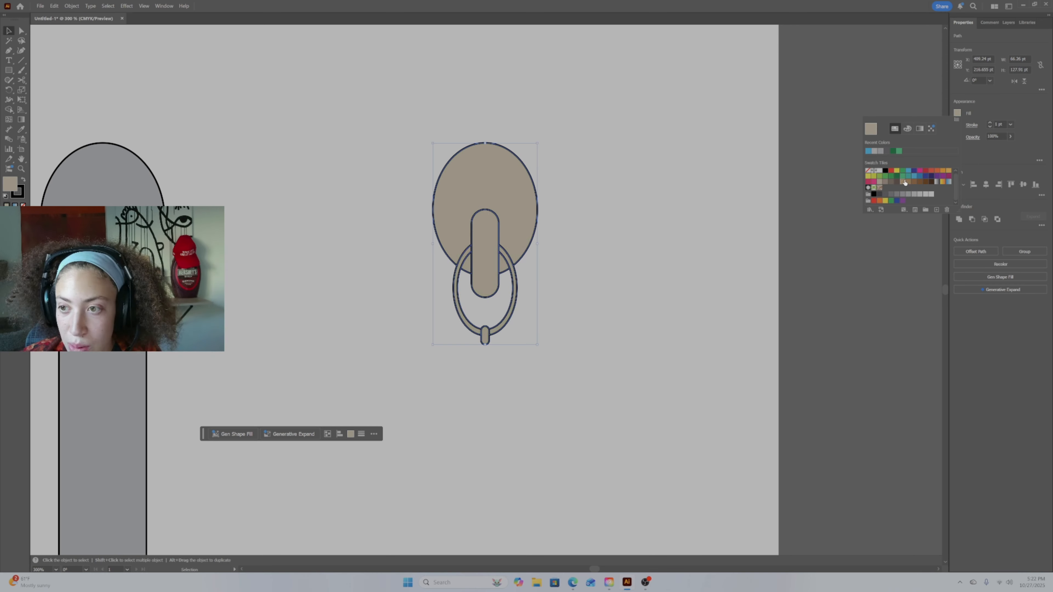
{"action": "left_click", "coordinate": [903, 182]}
{"action": "left_click", "coordinate": [652, 201]}
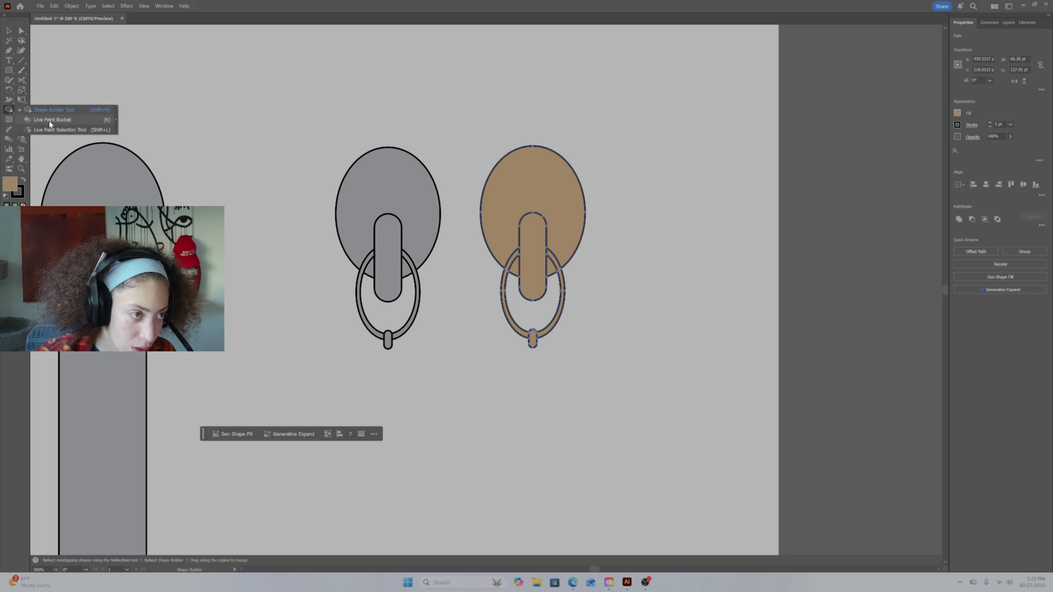
Step: Recolour the brown zipper pull's regions dark grey with Live Paint Bucket and move the pull farther from the light grey one
{"action": "left_click", "coordinate": [50, 121]}
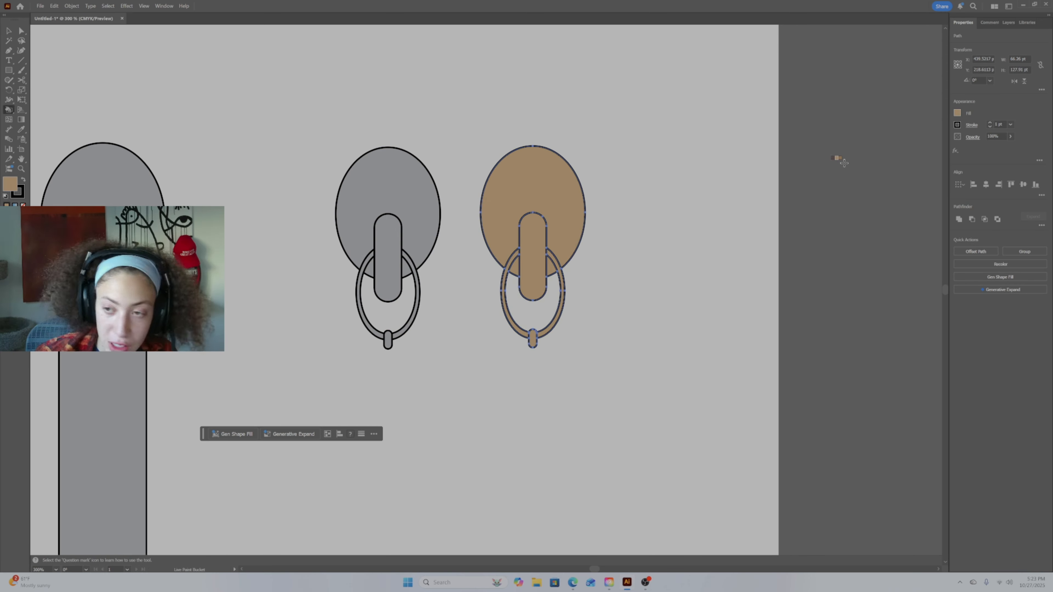
{"action": "left_click", "coordinate": [957, 113]}
{"action": "left_click", "coordinate": [898, 195]}
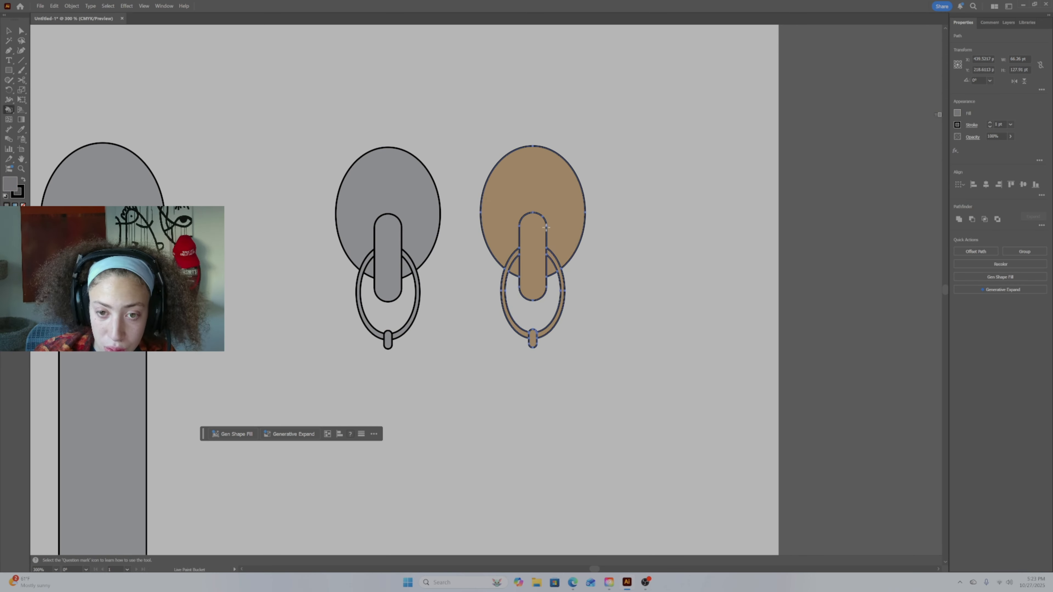
{"action": "left_click", "coordinate": [560, 200]}
{"action": "left_click", "coordinate": [534, 266]}
{"action": "left_click", "coordinate": [503, 307]}
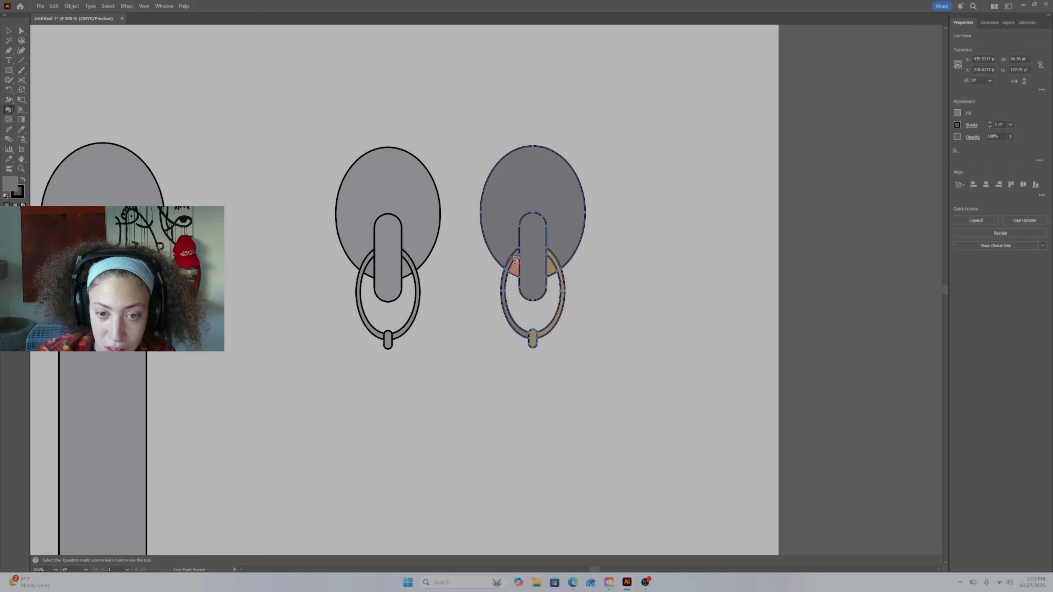
{"action": "left_click", "coordinate": [513, 265]}
{"action": "left_click", "coordinate": [551, 266]}
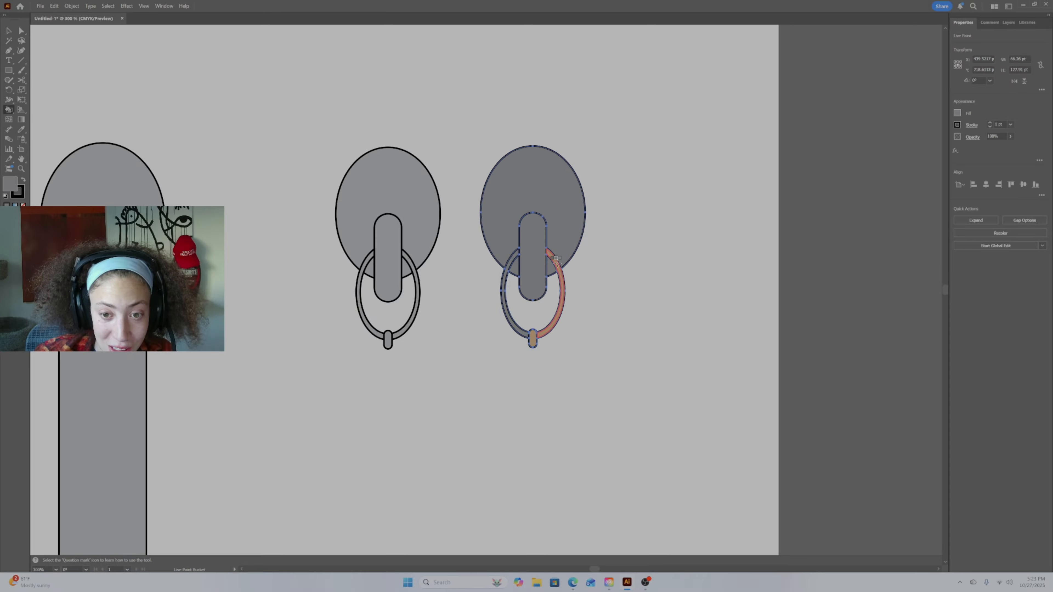
{"action": "left_click", "coordinate": [561, 299]}
{"action": "key", "text": "v"}
{"action": "mouse_move", "coordinate": [546, 214]}
{"action": "left_mouse_down"}
{"action": "mouse_move", "coordinate": [624, 194]}
{"action": "mouse_move", "coordinate": [568, 233]}
{"action": "mouse_move", "coordinate": [592, 195]}
{"action": "mouse_move", "coordinate": [593, 224]}
{"action": "mouse_move", "coordinate": [566, 216]}
{"action": "left_mouse_up"}
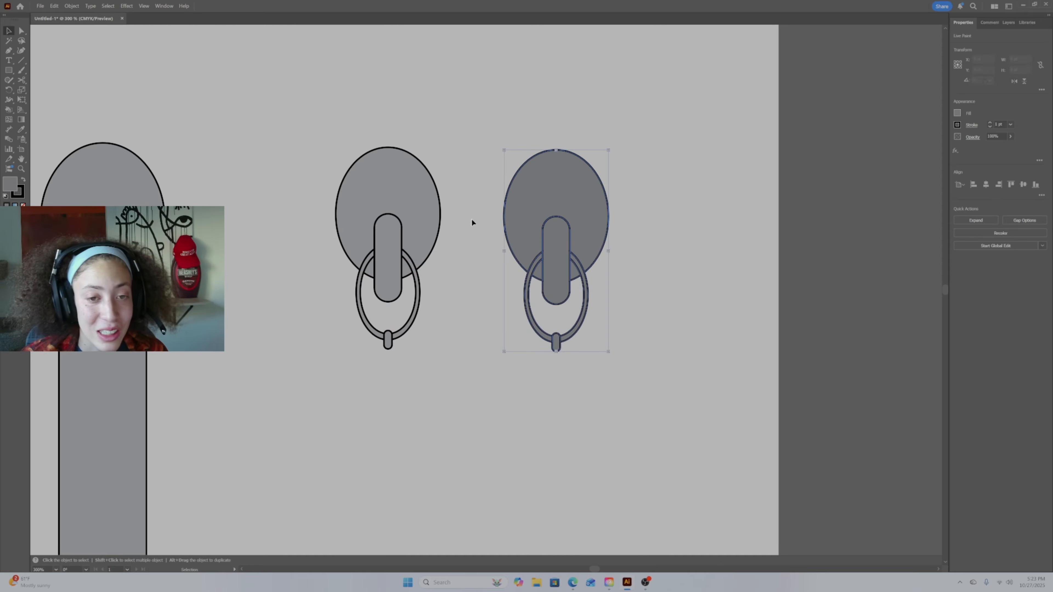
Step: Try pulling the oval body and tall rounded rectangle away from the light grey zipper pull, and undo both moves
{"action": "mouse_move", "coordinate": [412, 226]}
{"action": "left_mouse_down"}
{"action": "mouse_move", "coordinate": [397, 183]}
{"action": "mouse_move", "coordinate": [444, 183]}
{"action": "mouse_move", "coordinate": [411, 162]}
{"action": "left_mouse_up"}
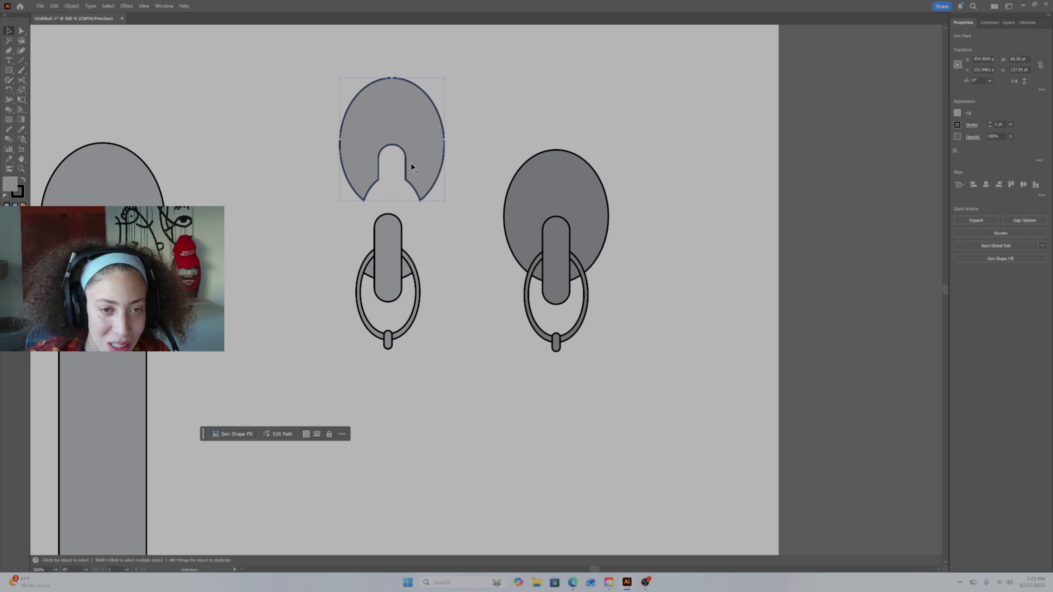
{"action": "left_click_drag", "start_coordinate": [388, 255], "coordinate": [325, 216]}
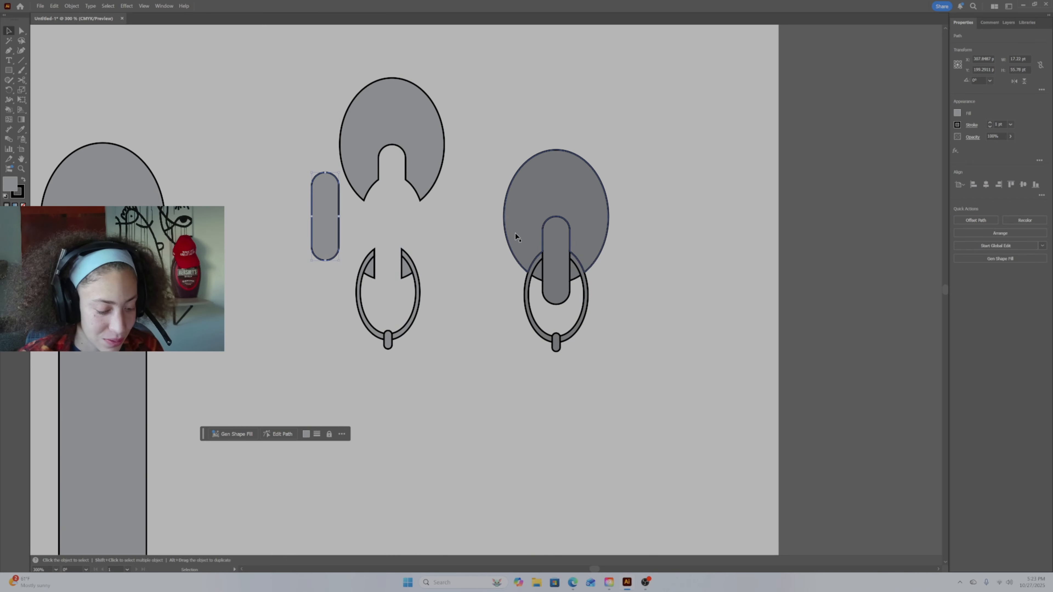
{"action": "key", "text": "ctrl+z"}
{"action": "key", "text": "ctrl+z"}
{"action": "left_click", "coordinate": [479, 249]}
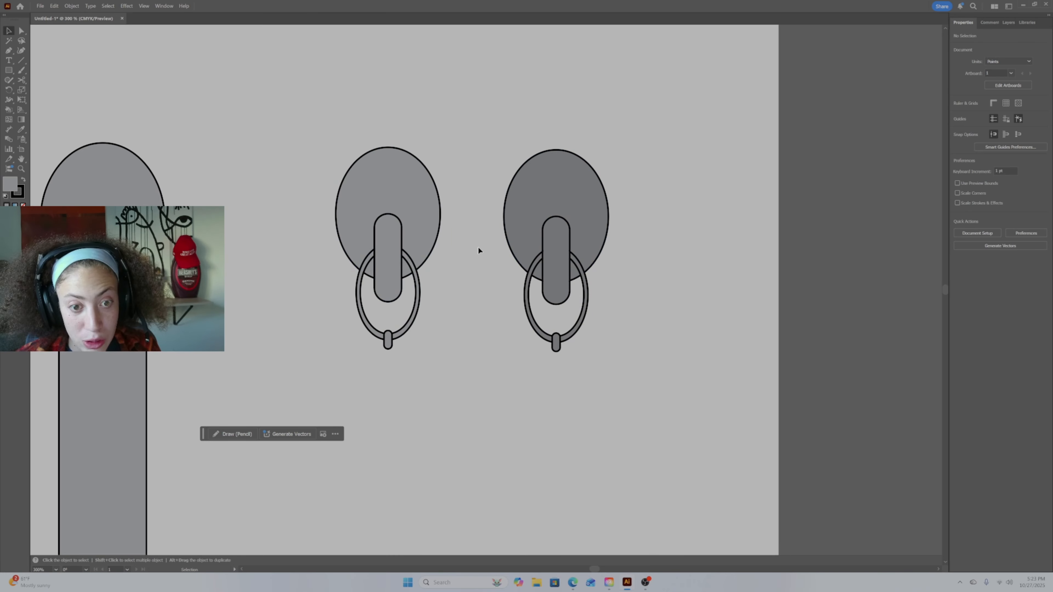
Step: Group all shapes of the light grey zipper pull and move it so its top lines up with the large pull
{"action": "left_click_drag", "start_coordinate": [444, 370], "coordinate": [444, 369]}
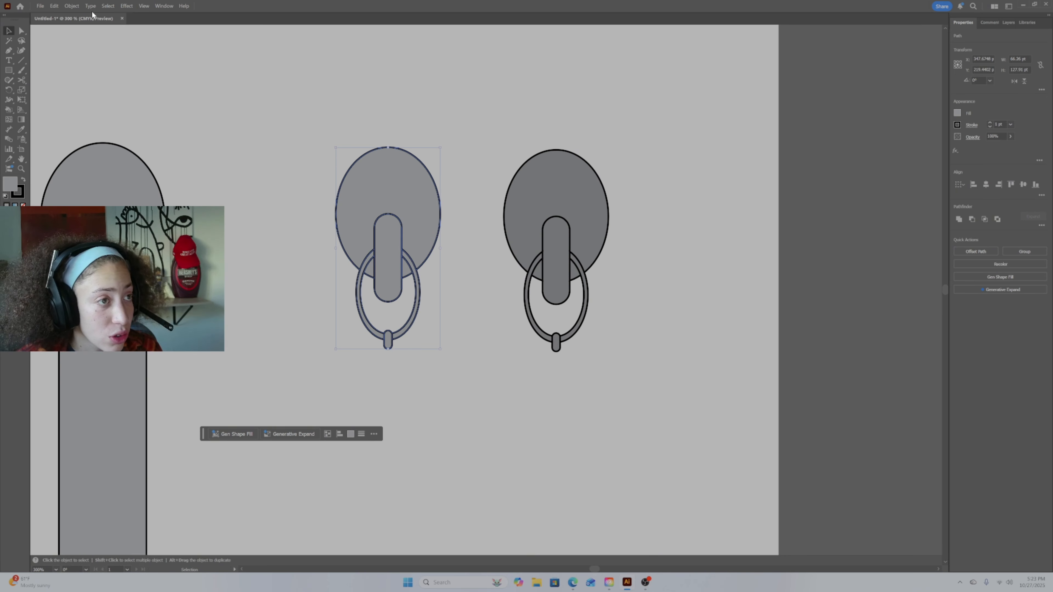
{"action": "left_click", "coordinate": [71, 5]}
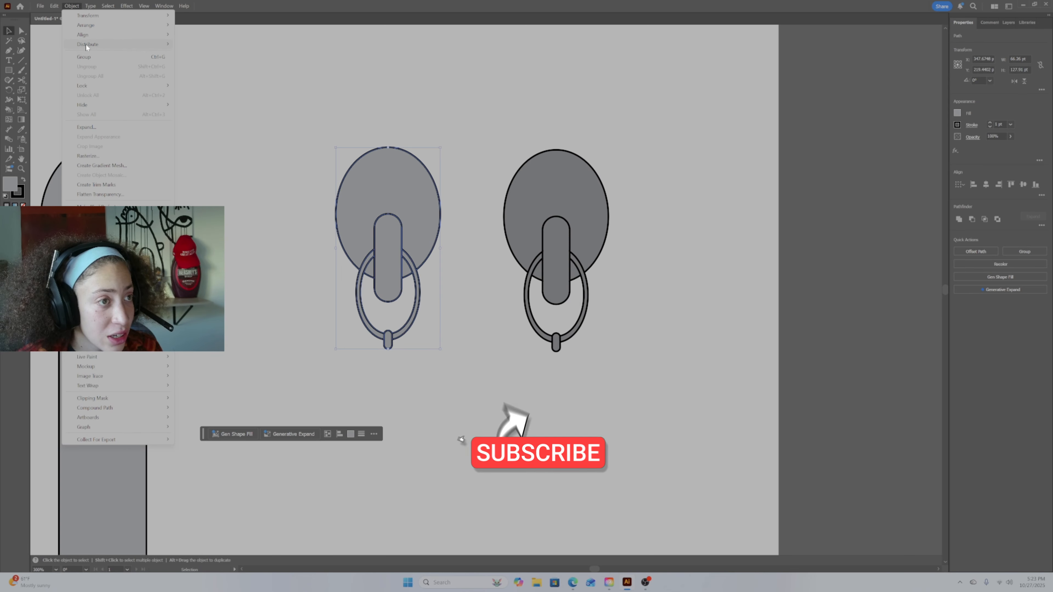
{"action": "left_click", "coordinate": [100, 57]}
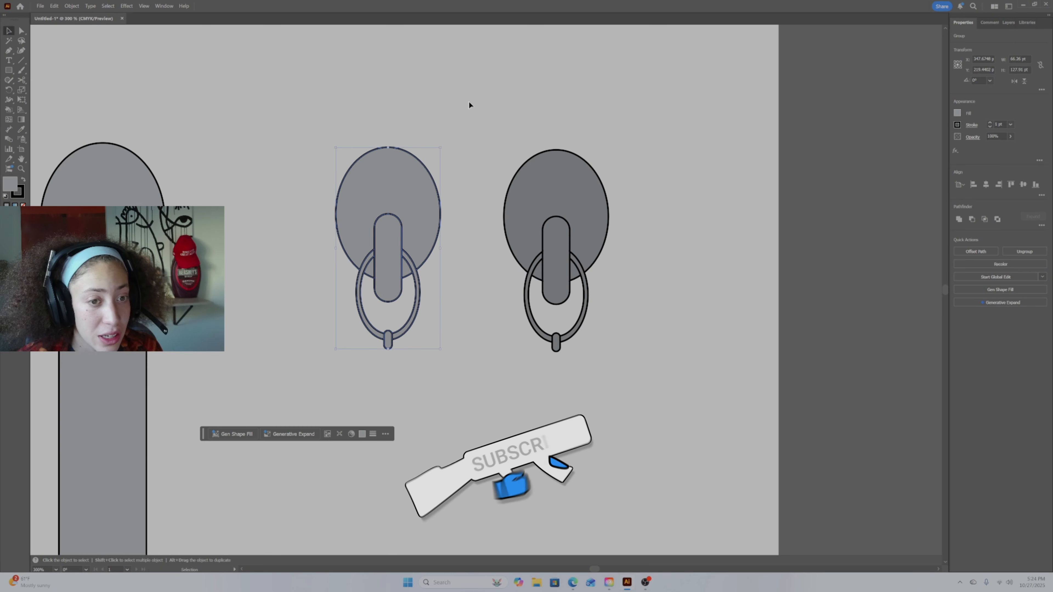
{"action": "mouse_move", "coordinate": [420, 213]}
{"action": "left_mouse_down"}
{"action": "mouse_move", "coordinate": [394, 180]}
{"action": "mouse_move", "coordinate": [429, 222]}
{"action": "mouse_move", "coordinate": [408, 207]}
{"action": "left_mouse_up"}
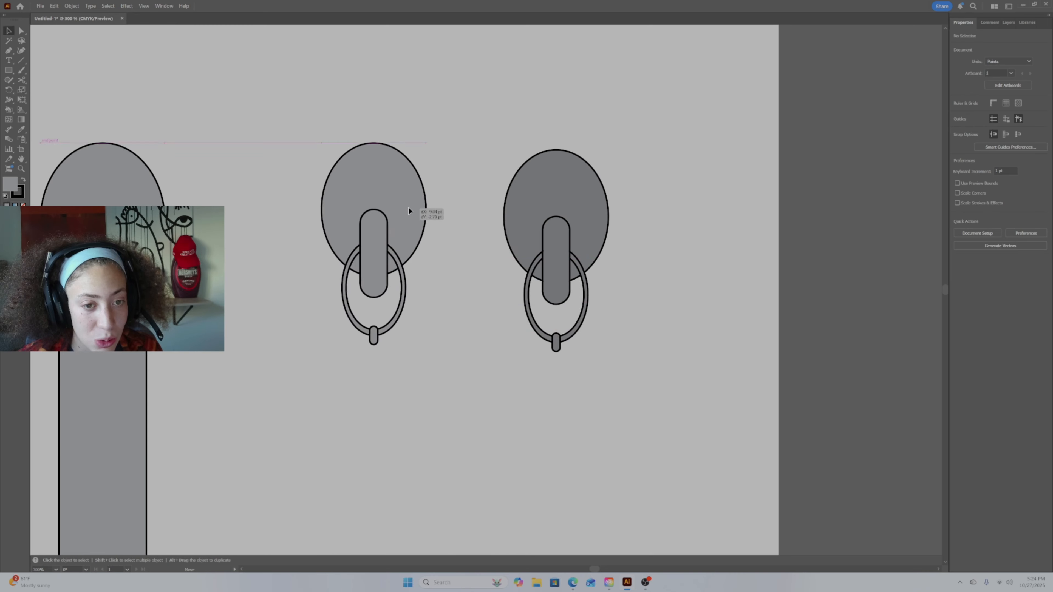
Step: Ungroup the light grey zipper pull's shapes
{"action": "left_click", "coordinate": [71, 6]}
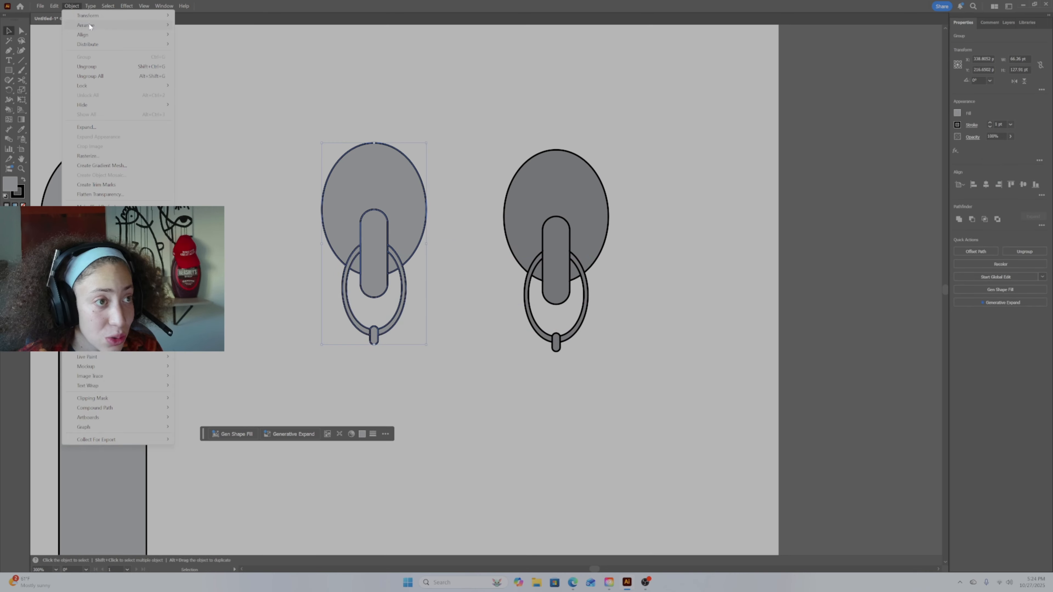
{"action": "left_click", "coordinate": [107, 66]}
{"action": "left_click", "coordinate": [421, 168]}
Step: Draw a five-pointed star about 103 pt wide and centre its upper tip under the light grey pull's small lower link
{"action": "left_click_drag", "start_coordinate": [395, 182], "coordinate": [401, 425]}
{"action": "key", "text": "ctrl+z"}
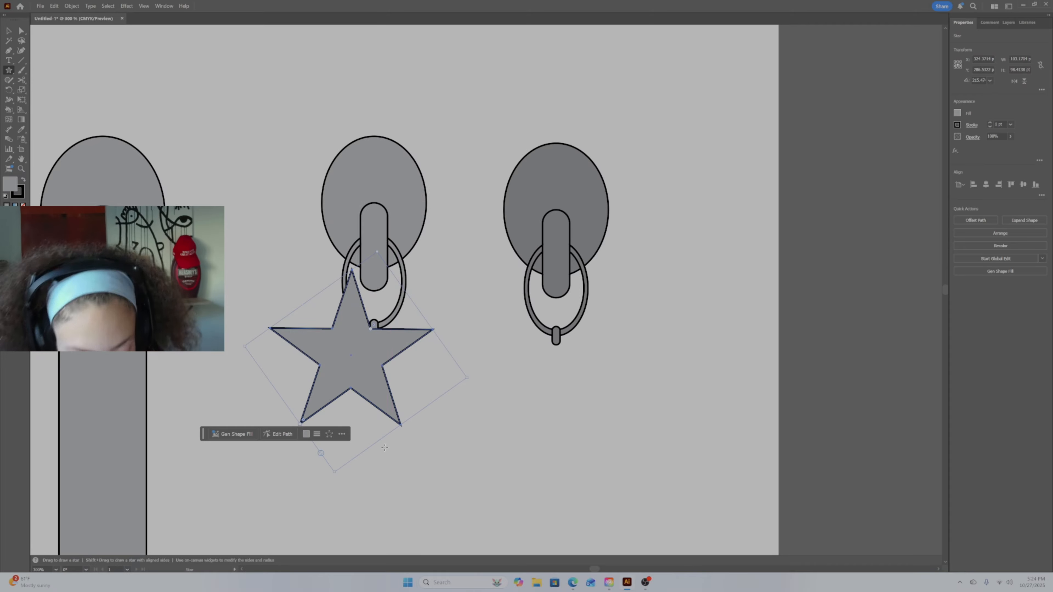
{"action": "key", "text": "v"}
{"action": "left_click_drag", "start_coordinate": [355, 386], "coordinate": [368, 405]}
Step: Send the star to the back so its tip sits behind the zipper pull's small link
{"action": "right_click", "coordinate": [370, 394]}
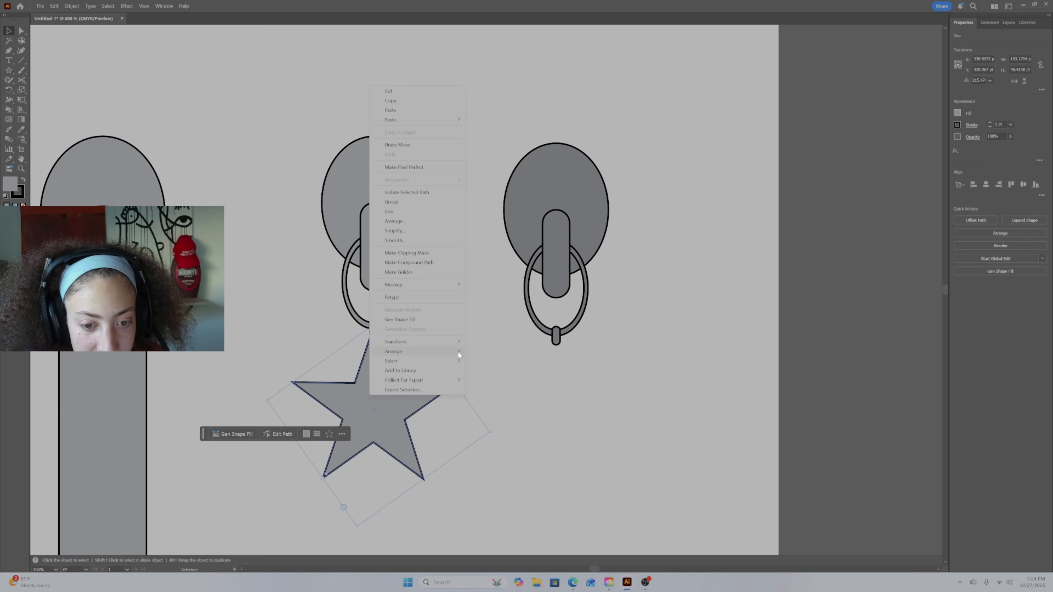
{"action": "mouse_move", "coordinate": [458, 350]}
{"action": "left_click", "coordinate": [493, 381]}
{"action": "left_click", "coordinate": [501, 358]}
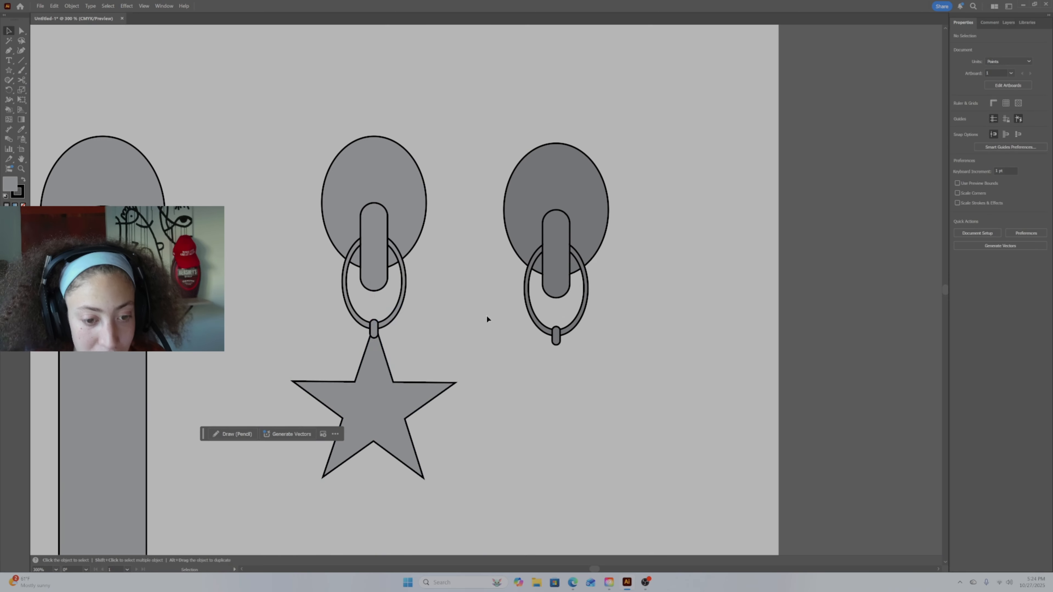
Step: Add a grey heart hanging from the dark grey zipper pull, with its upper notch behind the small link
{"action": "scroll", "coordinate": [458, 383], "scroll_direction": "down", "scroll_amount": 1}
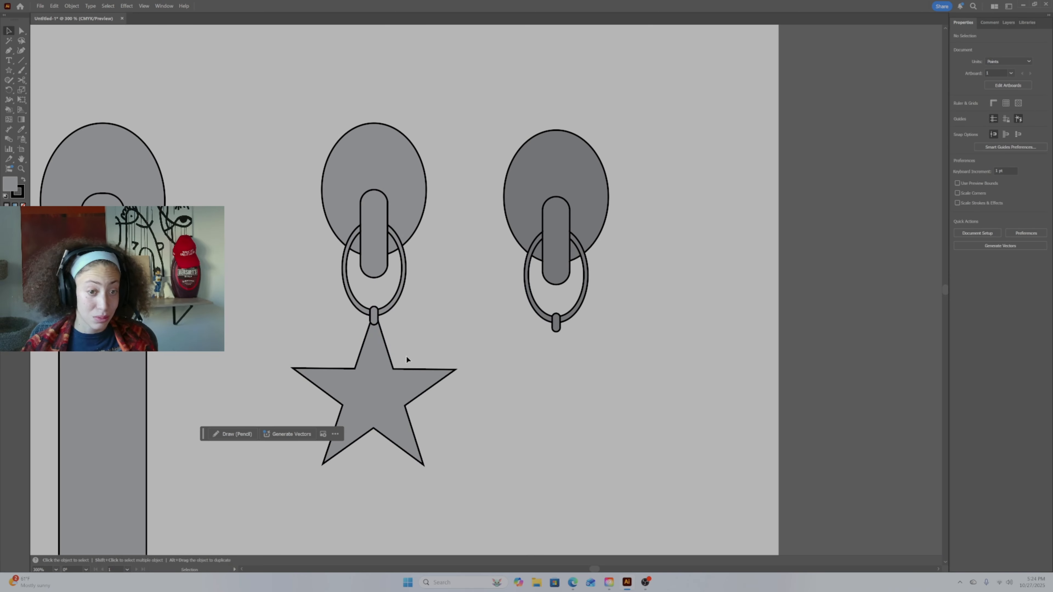
{"action": "scroll", "coordinate": [411, 358], "scroll_direction": "up", "scroll_amount": 1}
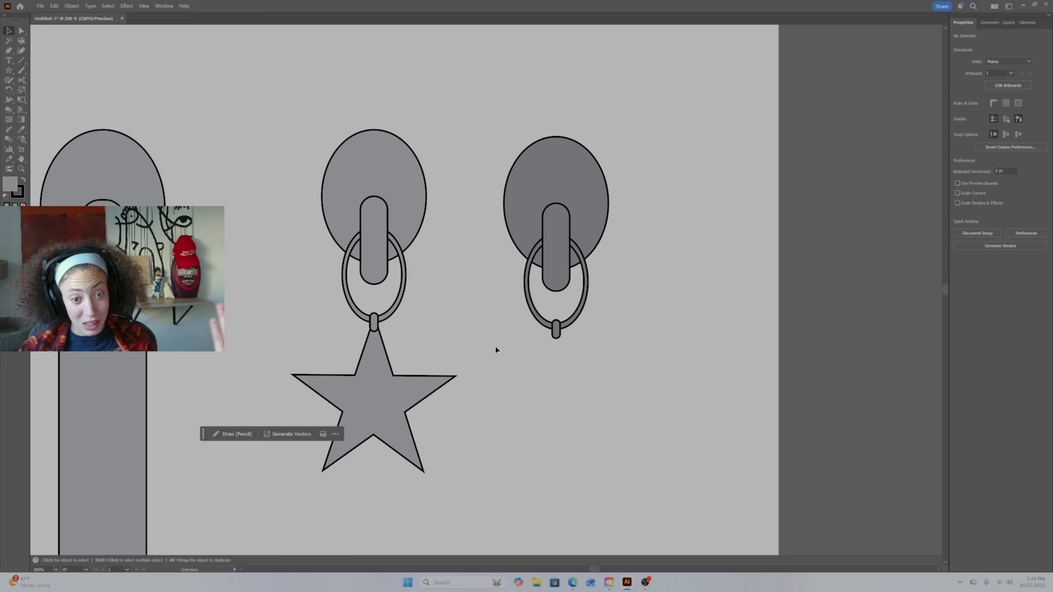
{"action": "left_click", "coordinate": [9, 70]}
{"action": "left_click", "coordinate": [41, 73]}
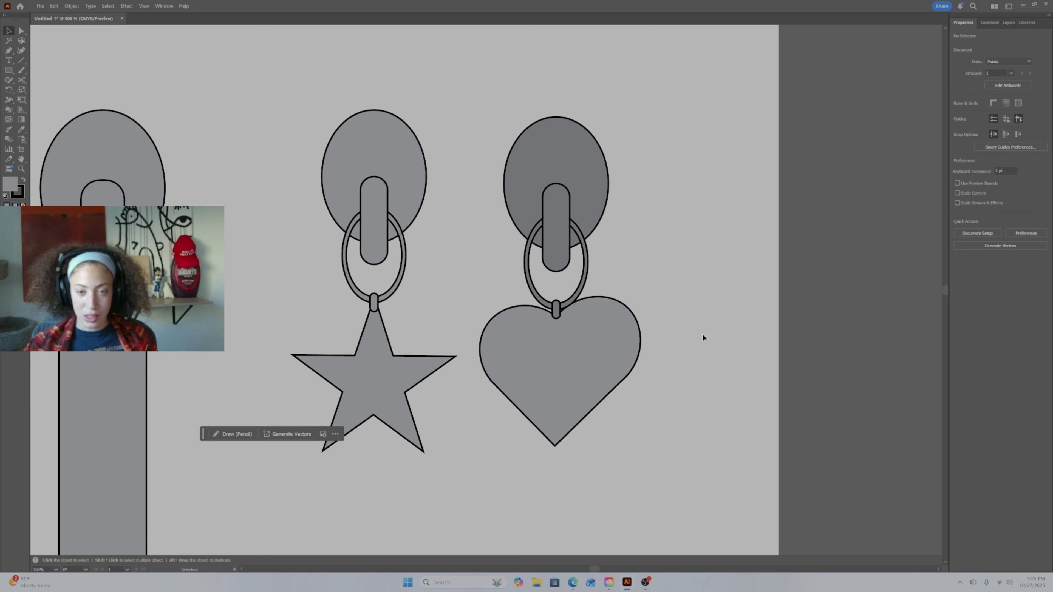
{"action": "scroll", "coordinate": [703, 337], "scroll_direction": "up", "scroll_amount": 1}
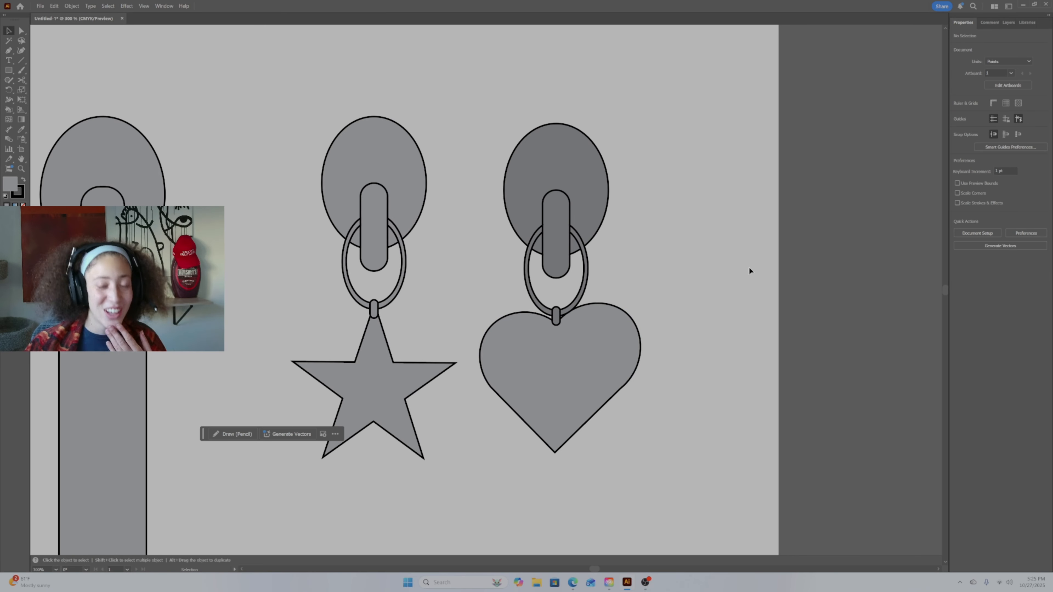
{"action": "key", "text": "ctrl+1"}
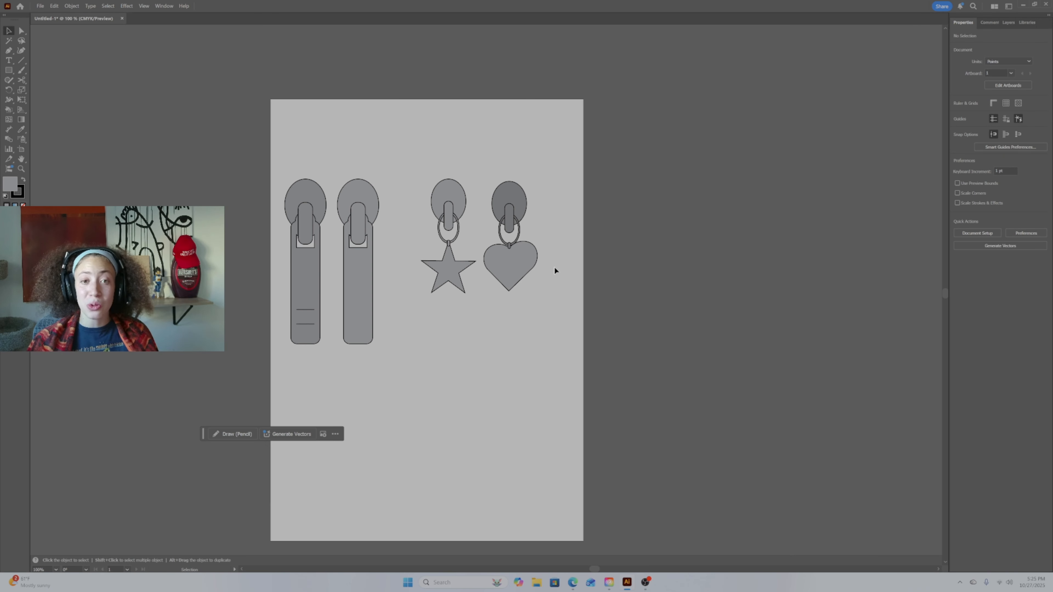